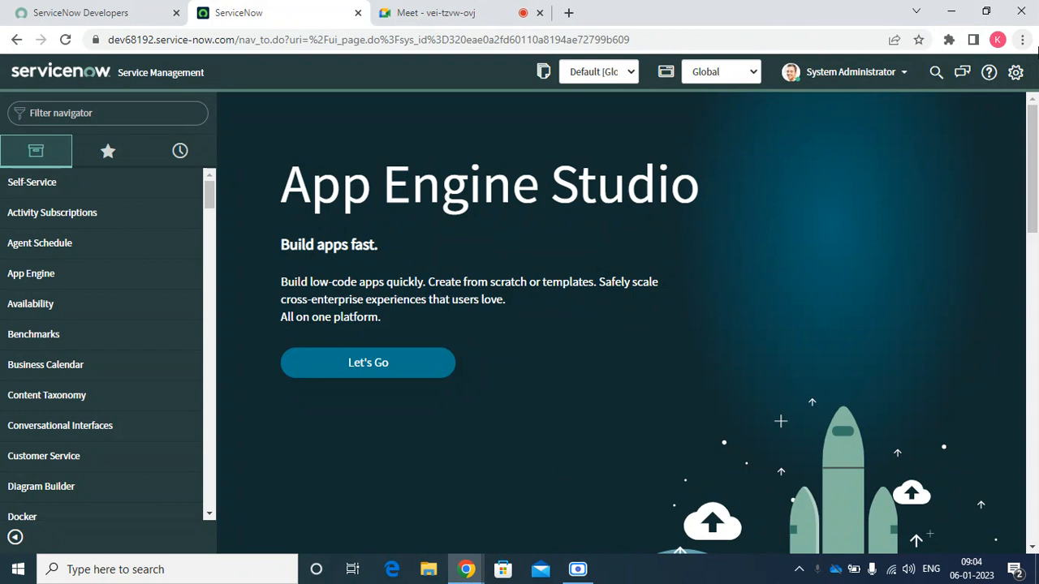
Launch Notepad from the Windows Run dialog with the command 'notepad'
{"action": "key", "text": "super+r"}
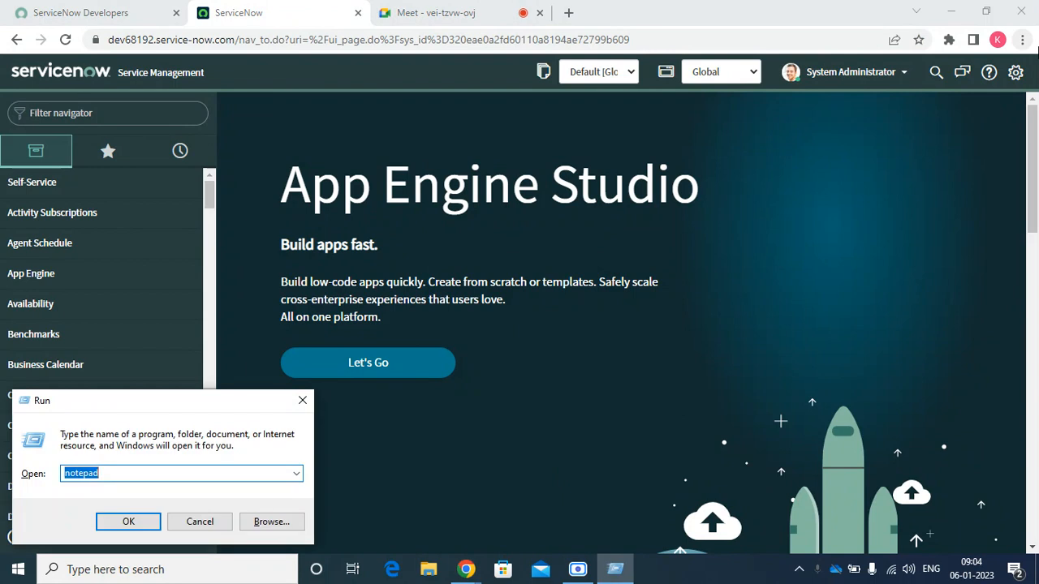
{"action": "left_click", "coordinate": [152, 521]}
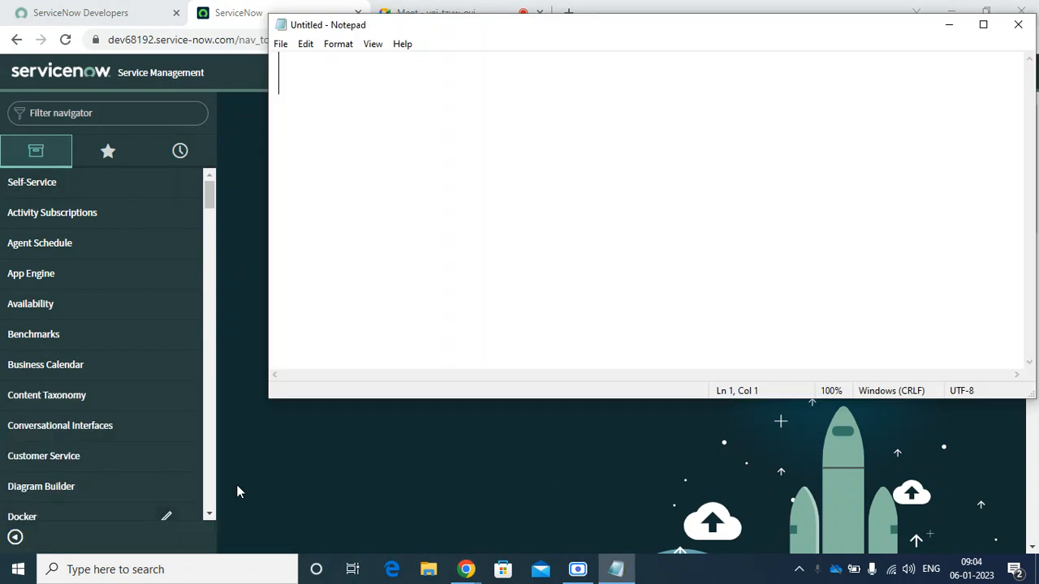
Maximize Notepad and type the question 'What is an incident?'
{"action": "left_click", "coordinate": [983, 24]}
{"action": "type", "text": "What s"}
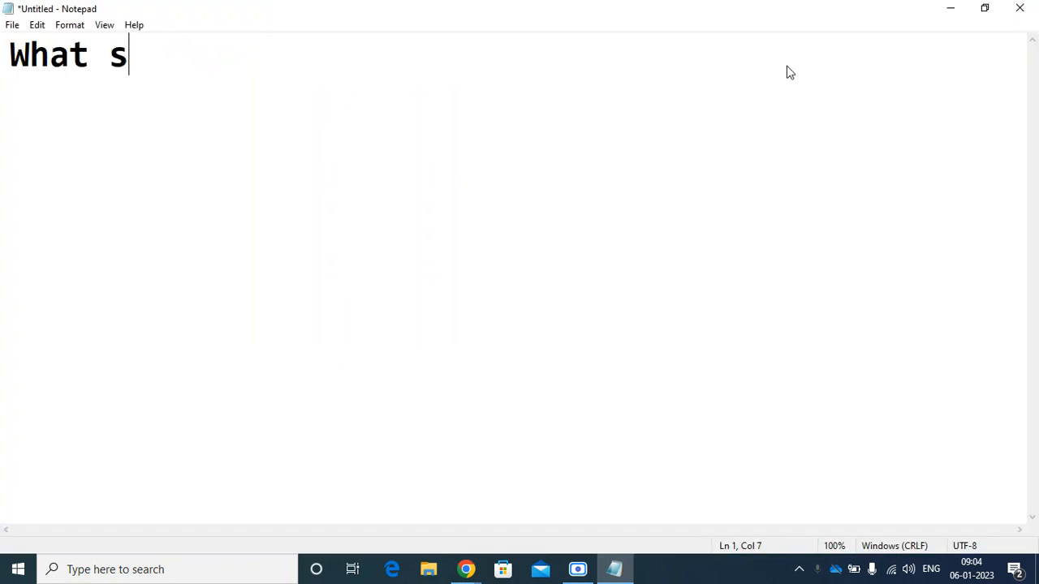
{"action": "key", "text": "BackSpace"}
{"action": "type", "text": "is an inidnet"}
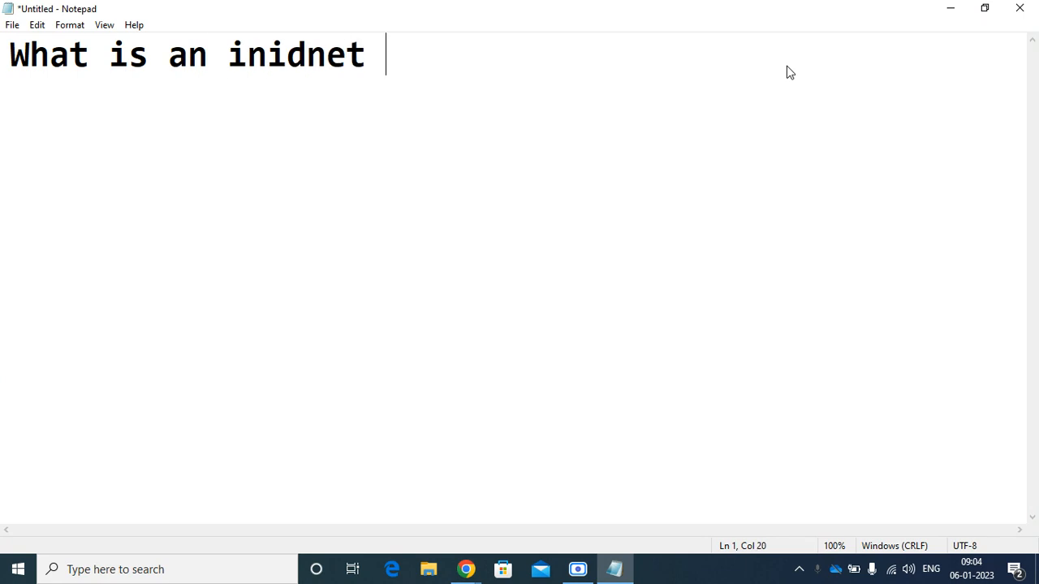
{"action": "key", "text": "BackSpace"}
{"action": "key", "text": "BackSpace"}
{"action": "key", "text": "BackSpace"}
{"action": "key", "text": "BackSpace"}
{"action": "key", "text": "BackSpace"}
{"action": "key", "text": "BackSpace"}
{"action": "type", "text": "iden"}
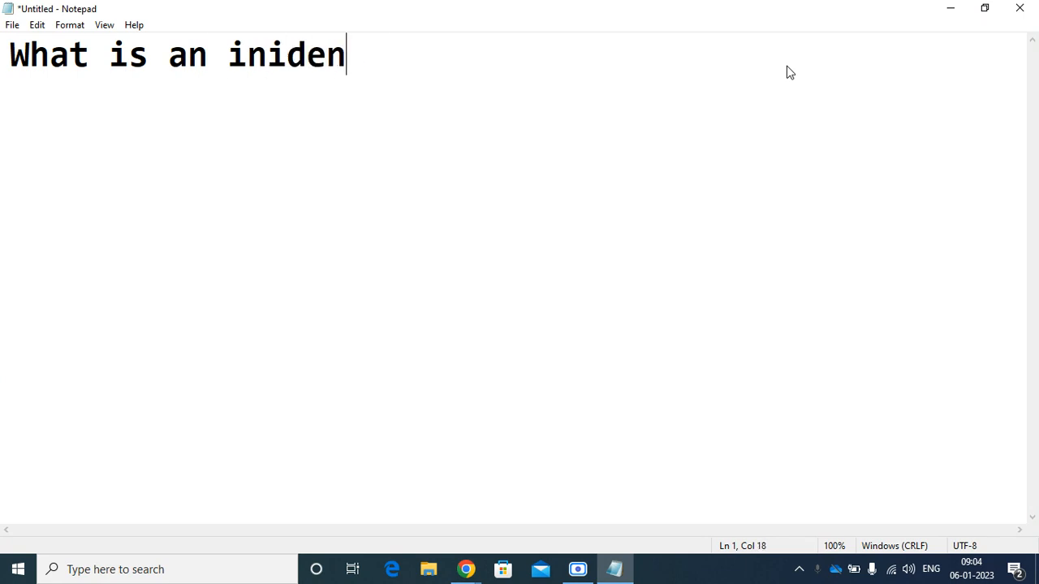
{"action": "key", "text": "BackSpace"}
{"action": "key", "text": "BackSpace"}
{"action": "key", "text": "BackSpace"}
{"action": "key", "text": "BackSpace"}
{"action": "type", "text": "cciden"}
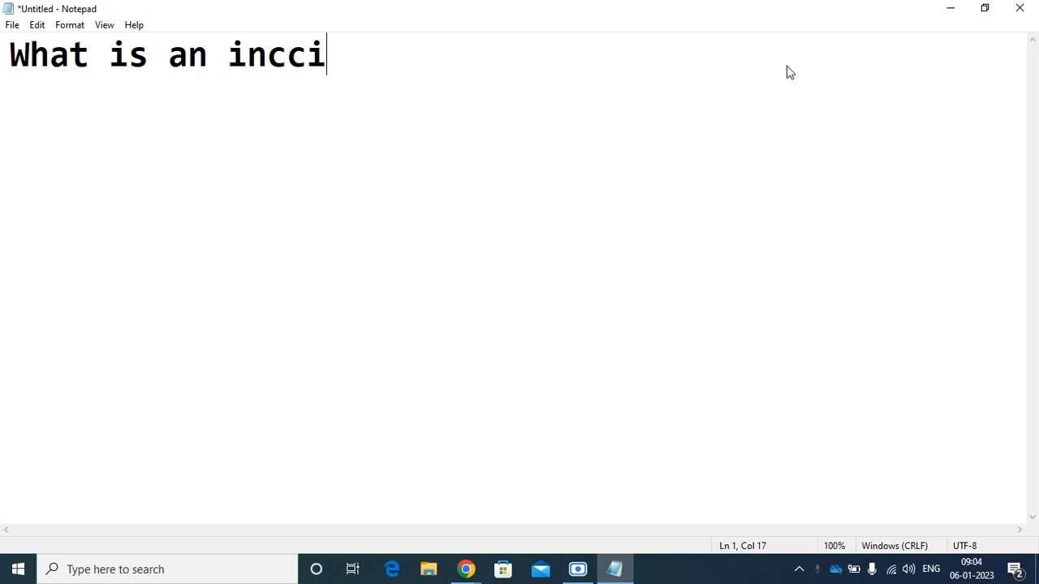
{"action": "key", "text": "BackSpace"}
{"action": "key", "text": "BackSpace"}
{"action": "key", "text": "BackSpace"}
{"action": "key", "text": "BackSpace"}
{"action": "key", "text": "BackSpace"}
{"action": "type", "text": "ident"}
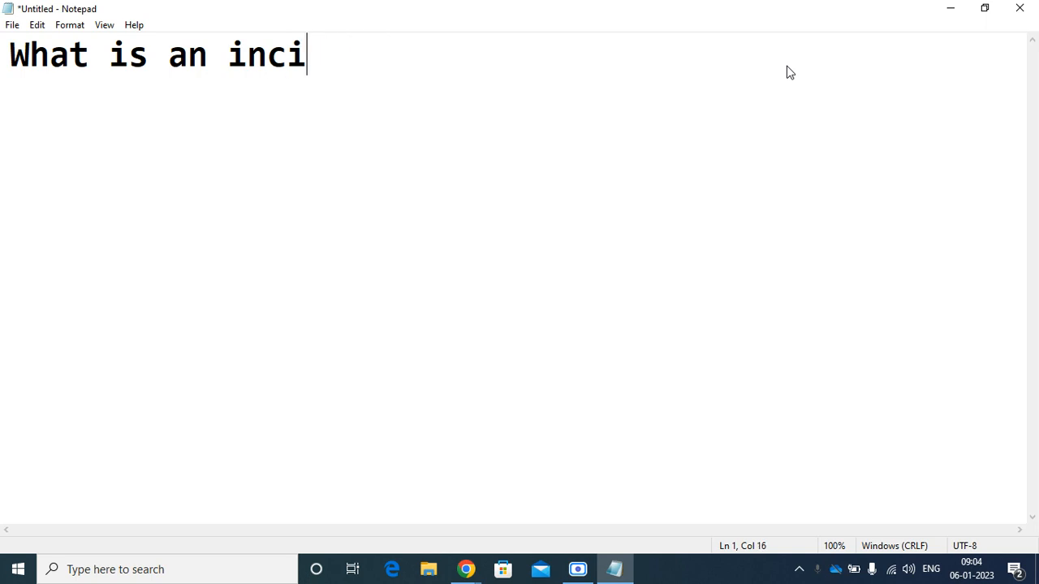
{"action": "type", "text": "/"}
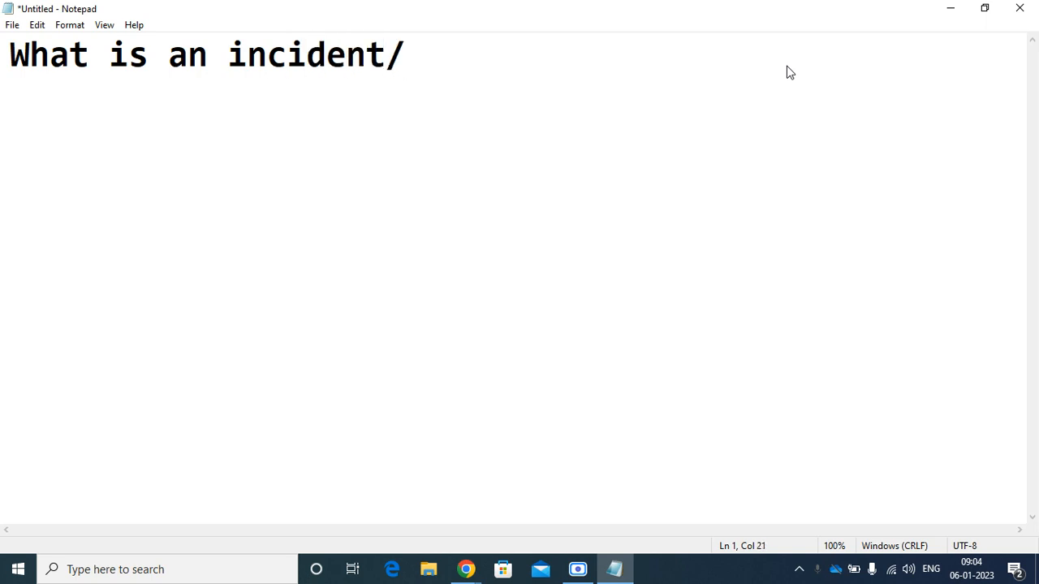
{"action": "key", "text": "BackSpace"}
{"action": "type", "text": "?"}
{"action": "key", "text": "Return"}
{"action": "key", "text": "Return"}
Type the answer 'An interruption of service.' below the question
{"action": "type", "text": "AN i"}
{"action": "key", "text": "BackSpace"}
{"action": "key", "text": "BackSpace"}
{"action": "key", "text": "BackSpace"}
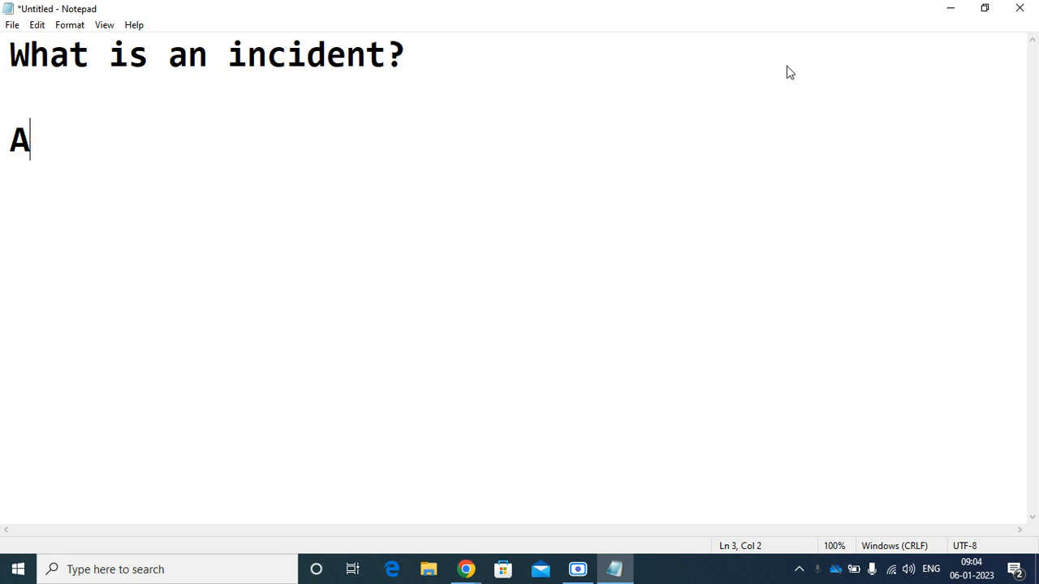
{"action": "type", "text": "n int"}
{"action": "key", "text": "BackSpace"}
{"action": "type", "text": "t"}
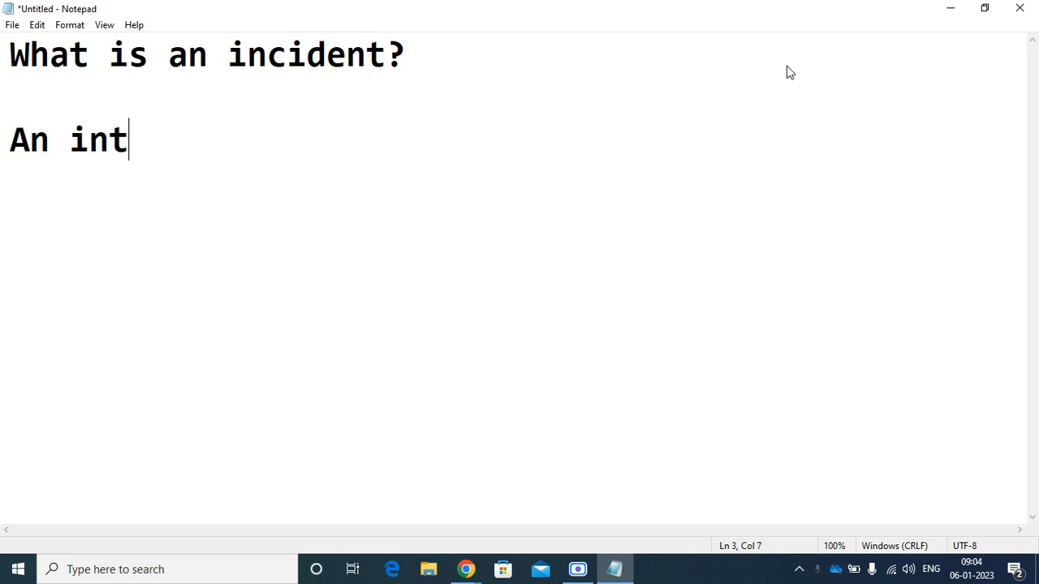
{"action": "type", "text": "errupt"}
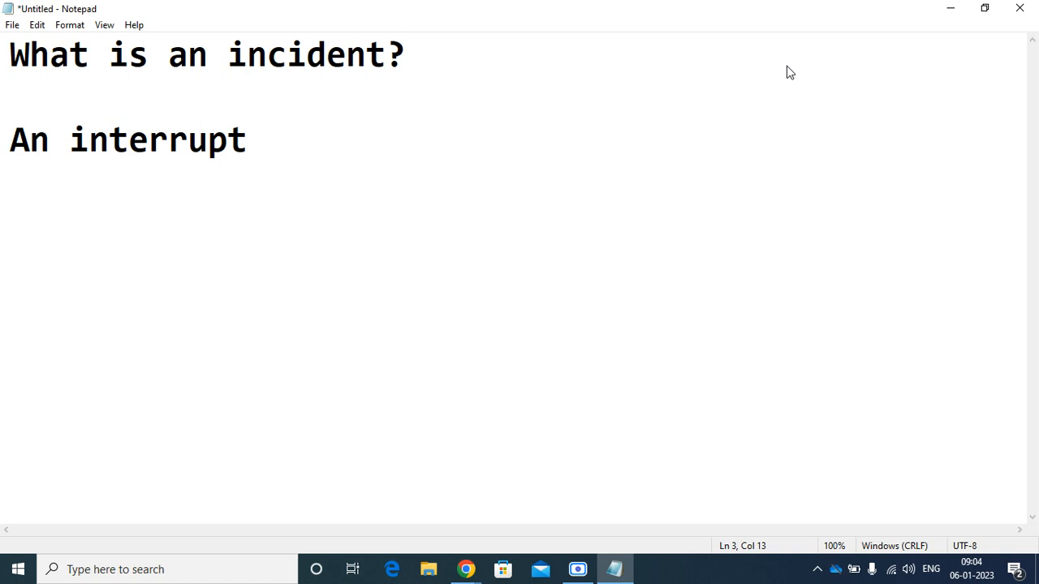
{"action": "key", "text": "BackSpace"}
{"action": "key", "text": "BackSpace"}
{"action": "key", "text": "BackSpace"}
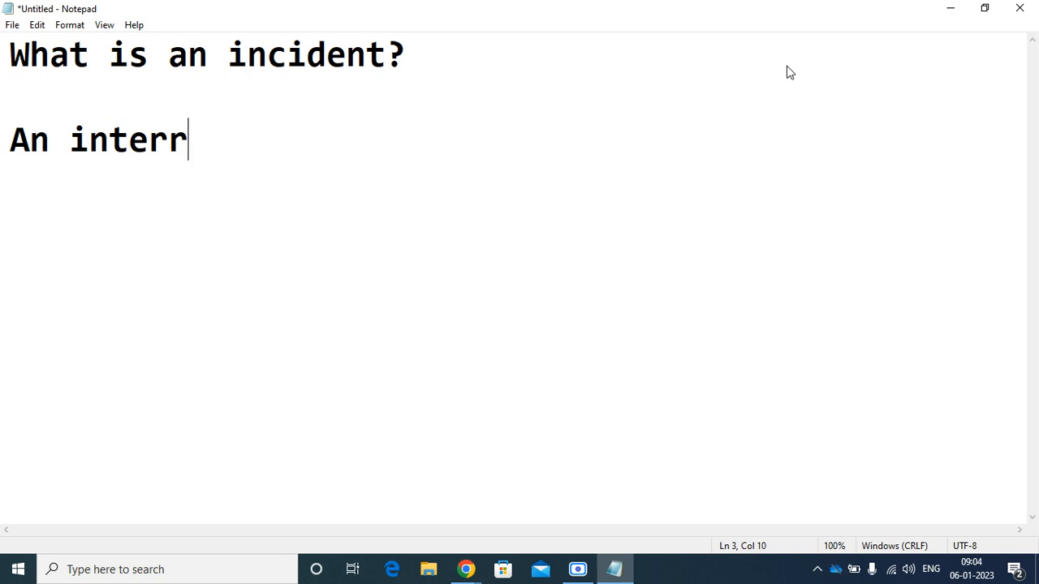
{"action": "type", "text": "put"}
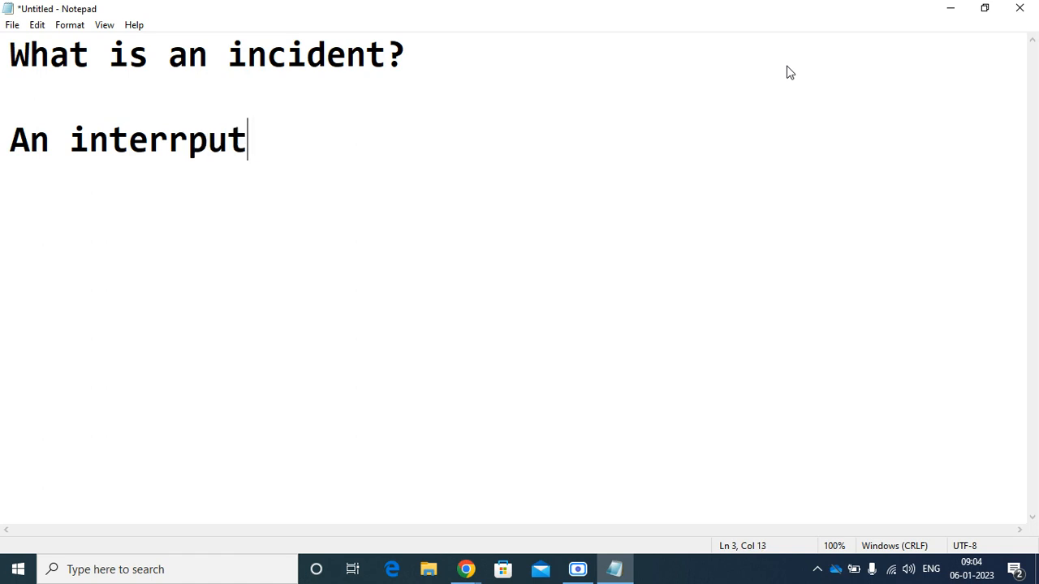
{"action": "type", "text": "ion o"}
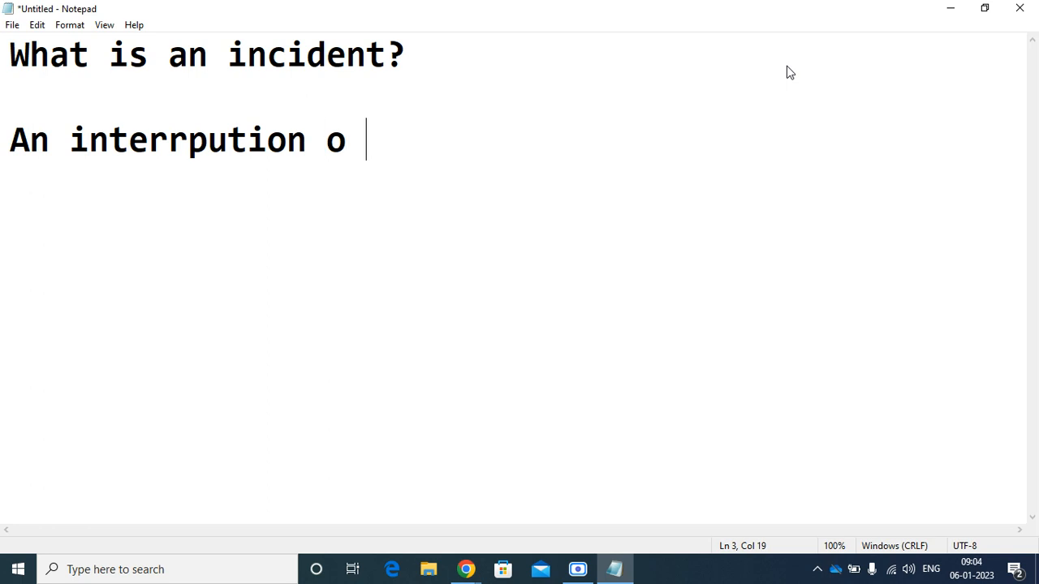
{"action": "key", "text": "BackSpace"}
{"action": "type", "text": "f servicnow"}
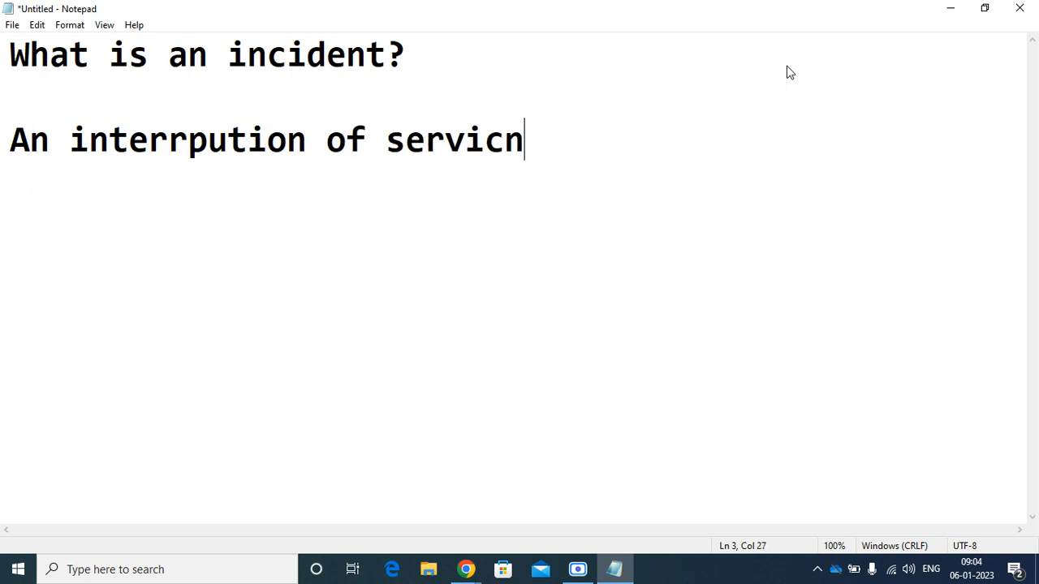
{"action": "key", "text": "BackSpace"}
{"action": "key", "text": "BackSpace"}
{"action": "key", "text": "BackSpace"}
{"action": "type", "text": "e."}
{"action": "key", "text": "Return"}
{"action": "key", "text": "Return"}
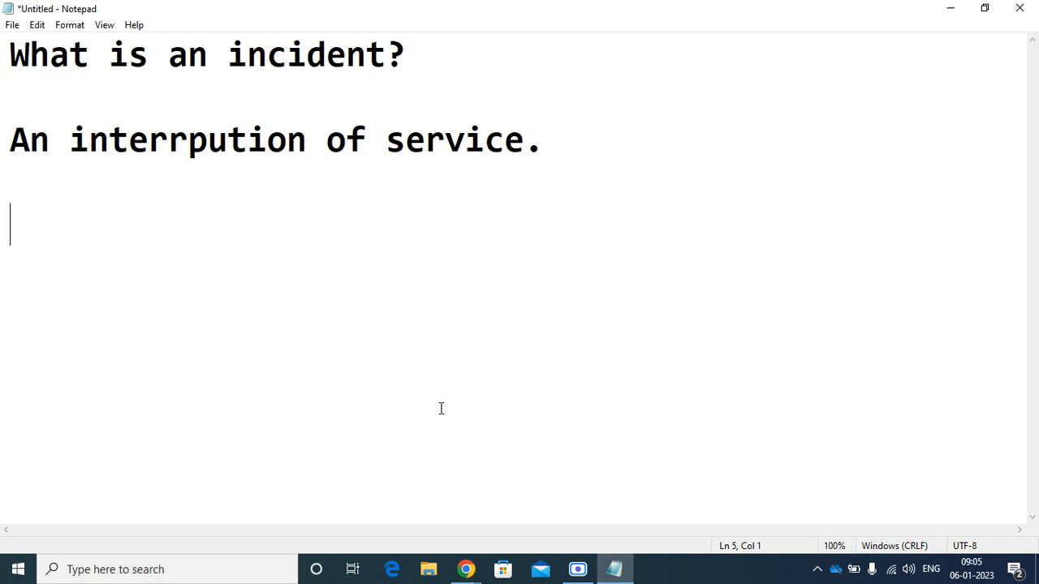
In ServiceNow, impersonate a user picked from Recent Impersonations
{"action": "mouse_move", "coordinate": [467, 575]}
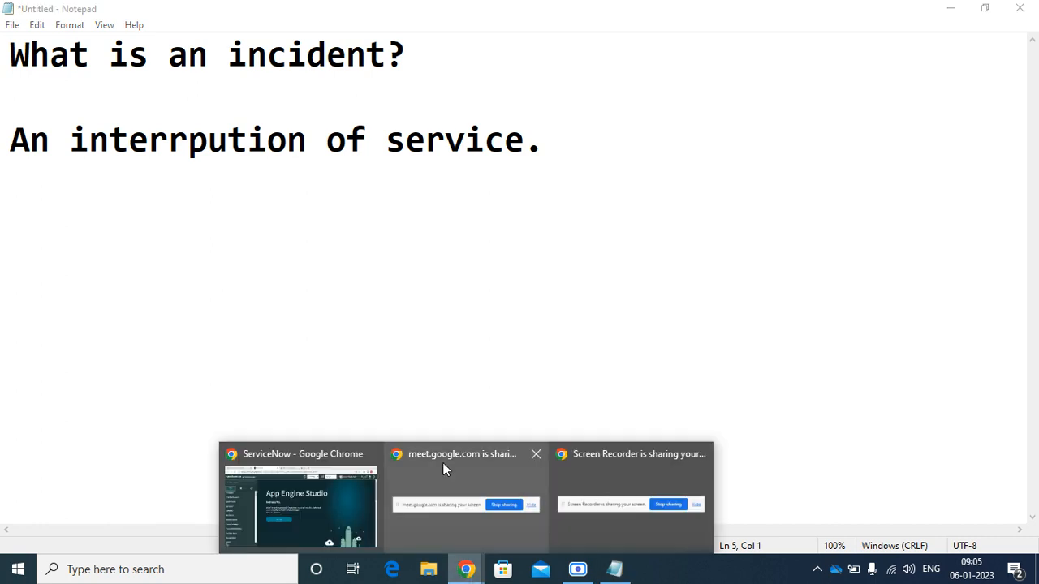
{"action": "mouse_move", "coordinate": [329, 528]}
{"action": "left_click", "coordinate": [324, 509]}
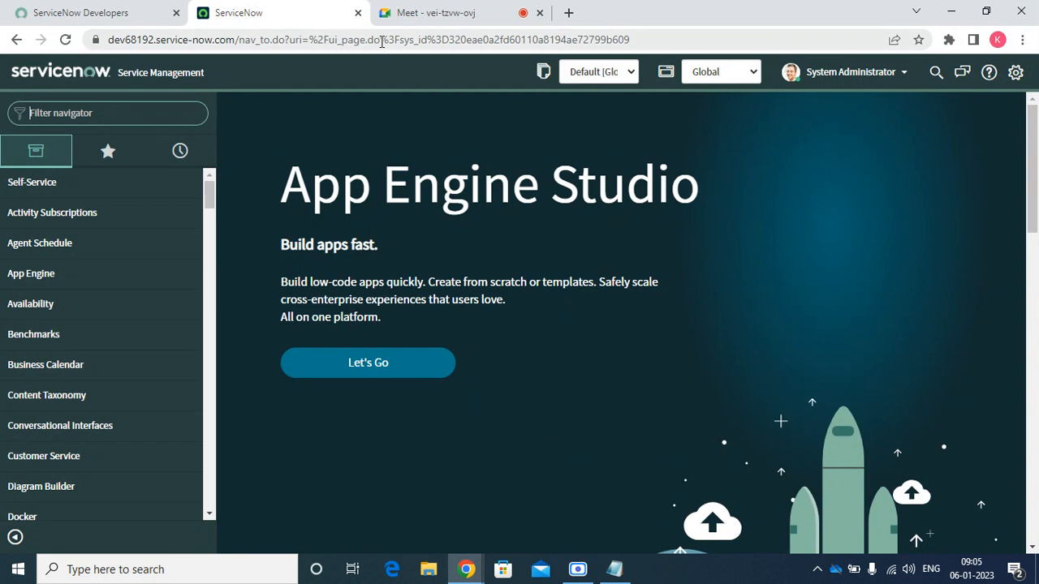
{"action": "left_click", "coordinate": [866, 78]}
{"action": "left_click", "coordinate": [852, 119]}
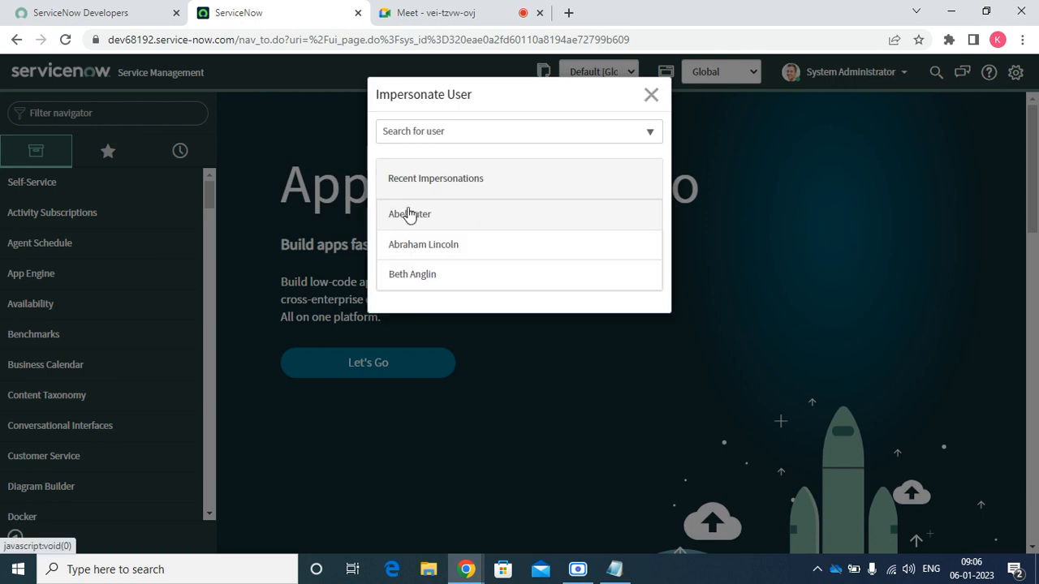
{"action": "left_click", "coordinate": [414, 213]}
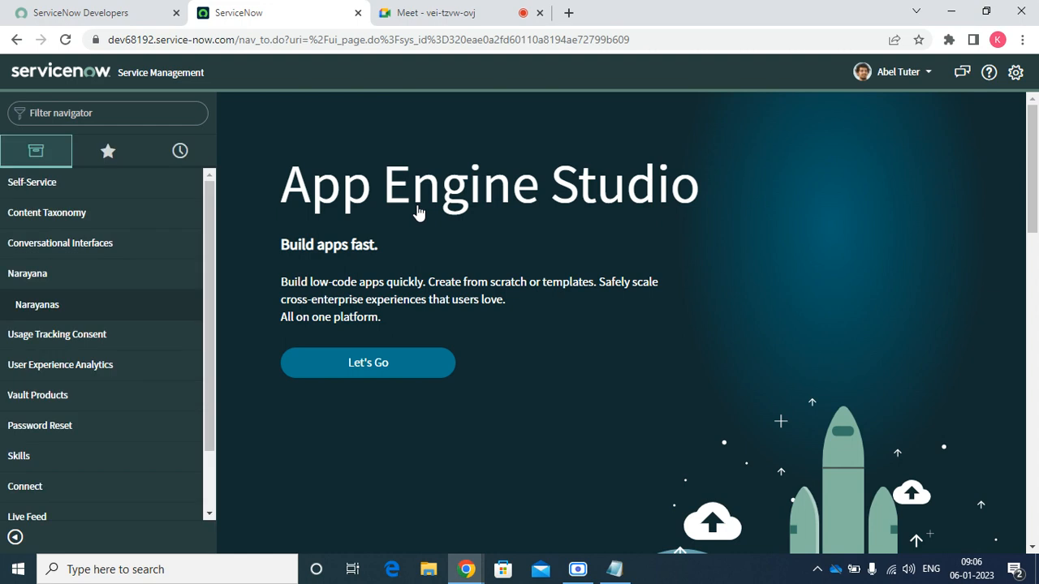
Go through Self-Service > Service Catalog > Can We Help You? to the 'Have an issue' form
{"action": "left_click", "coordinate": [33, 193]}
{"action": "left_click", "coordinate": [36, 306]}
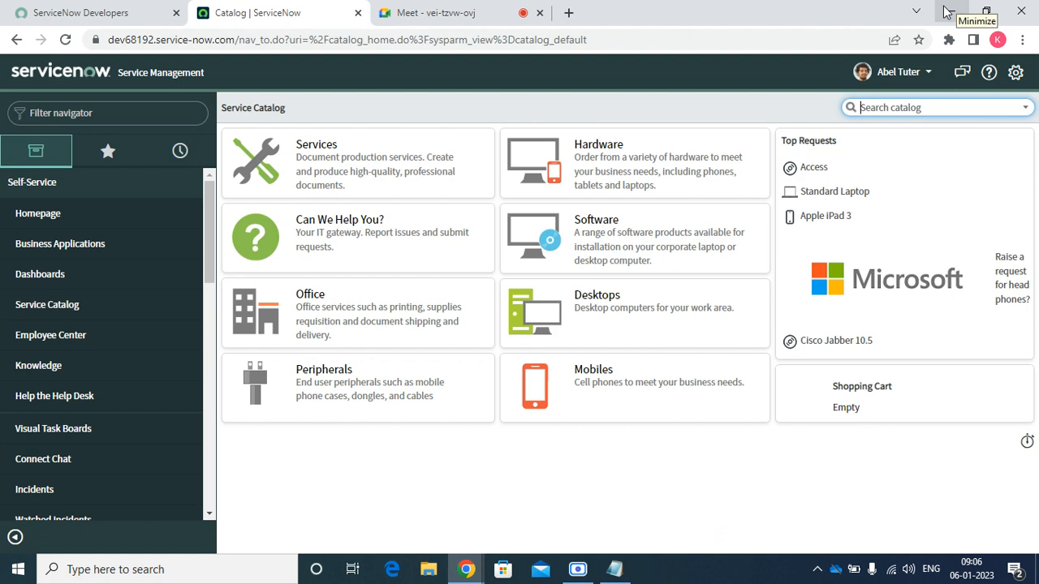
{"action": "left_click", "coordinate": [428, 217]}
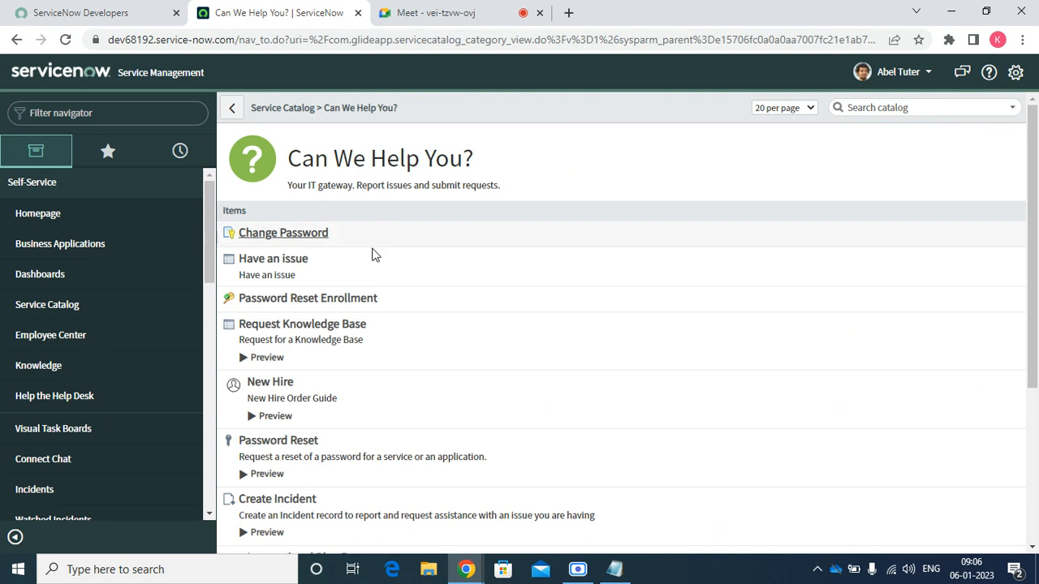
{"action": "left_click", "coordinate": [284, 265]}
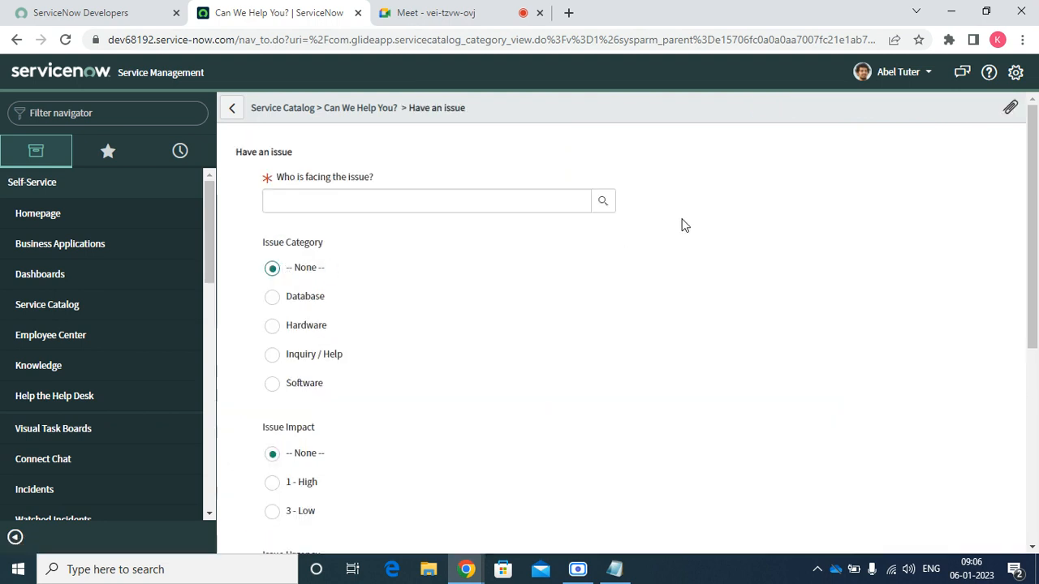
Choose the affected user, set category Hardware and urgency 3 - Low
{"action": "left_click", "coordinate": [600, 202]}
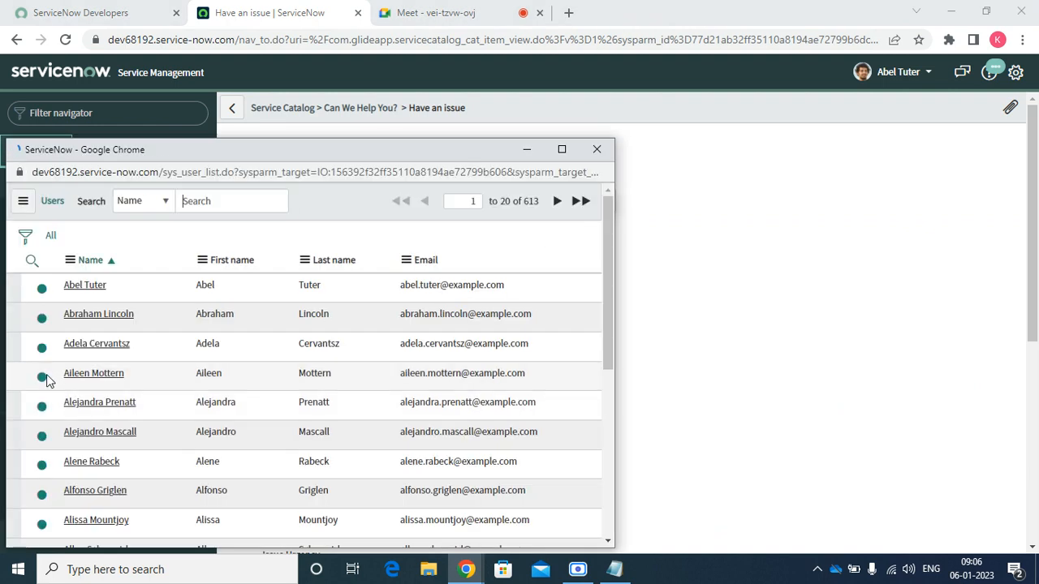
{"action": "left_click", "coordinate": [81, 315]}
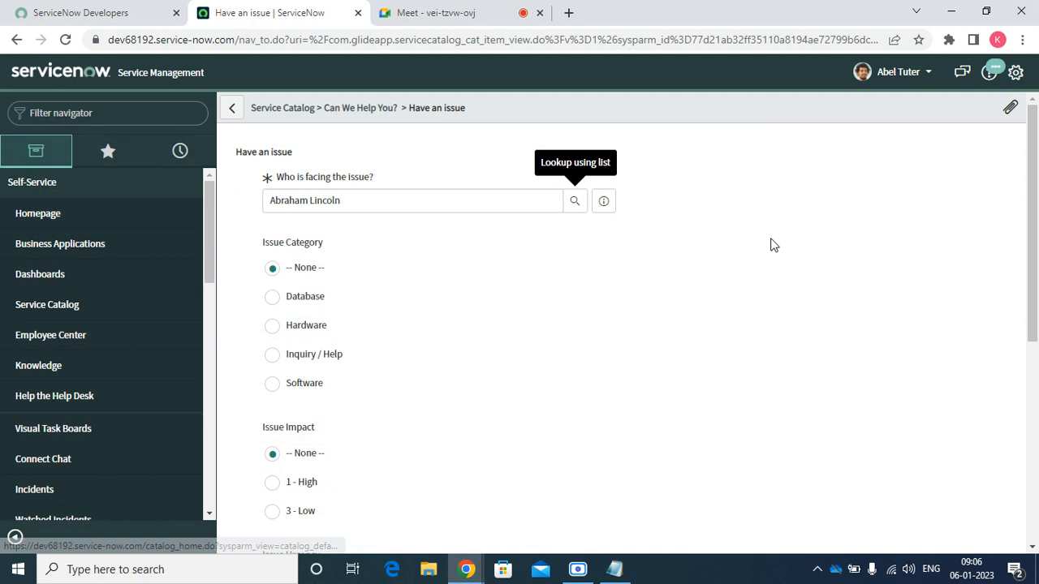
{"action": "left_click", "coordinate": [327, 326]}
{"action": "scroll", "coordinate": [329, 328], "scroll_direction": "down", "scroll_amount": 5}
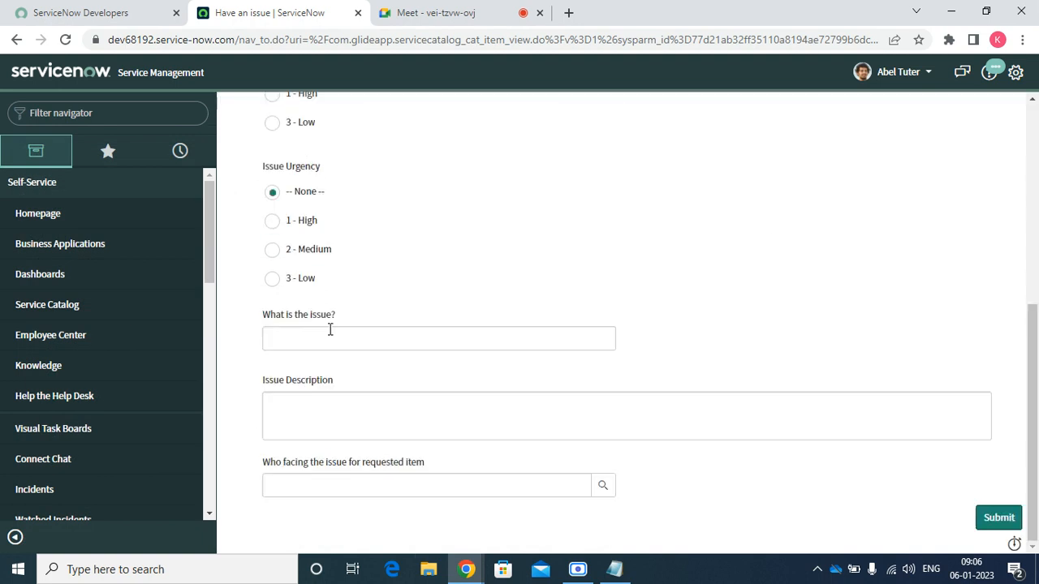
{"action": "left_click", "coordinate": [301, 278]}
Enter issue 'test' and description 'dgg', then submit the request
{"action": "left_click", "coordinate": [302, 339]}
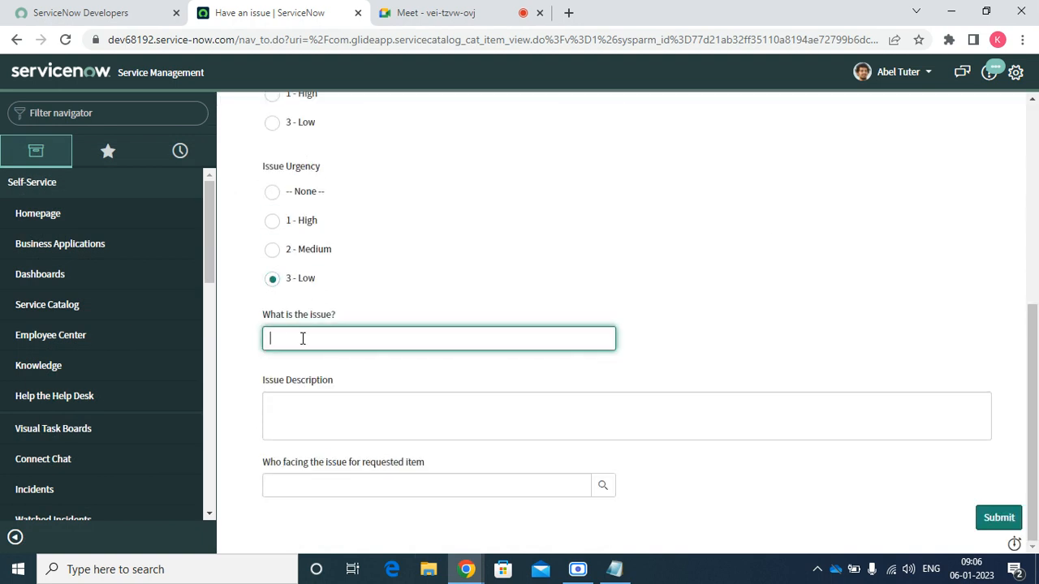
{"action": "type", "text": "test"}
{"action": "left_click", "coordinate": [301, 408]}
{"action": "type", "text": "dgg"}
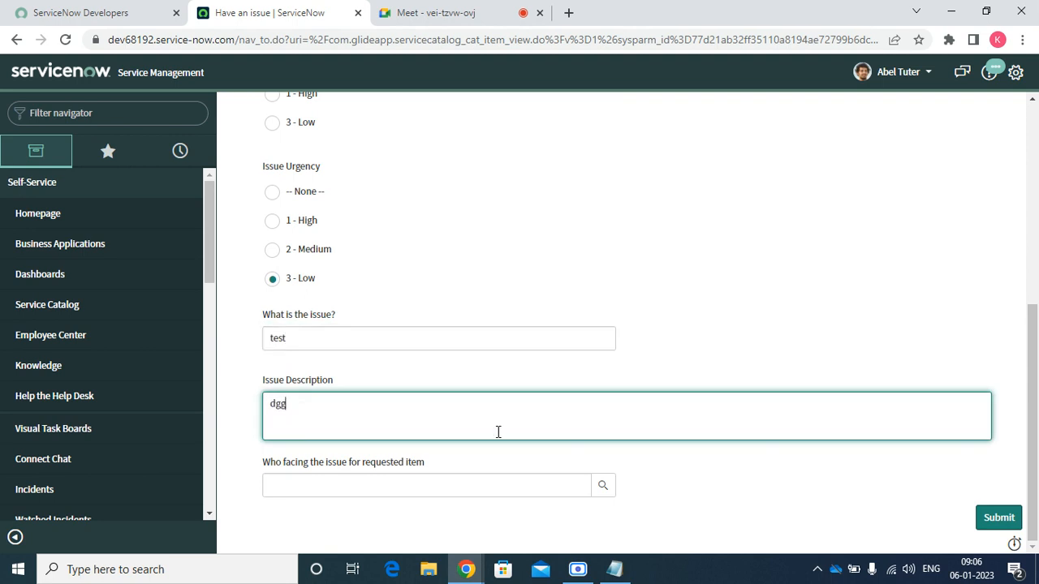
{"action": "left_click", "coordinate": [596, 492]}
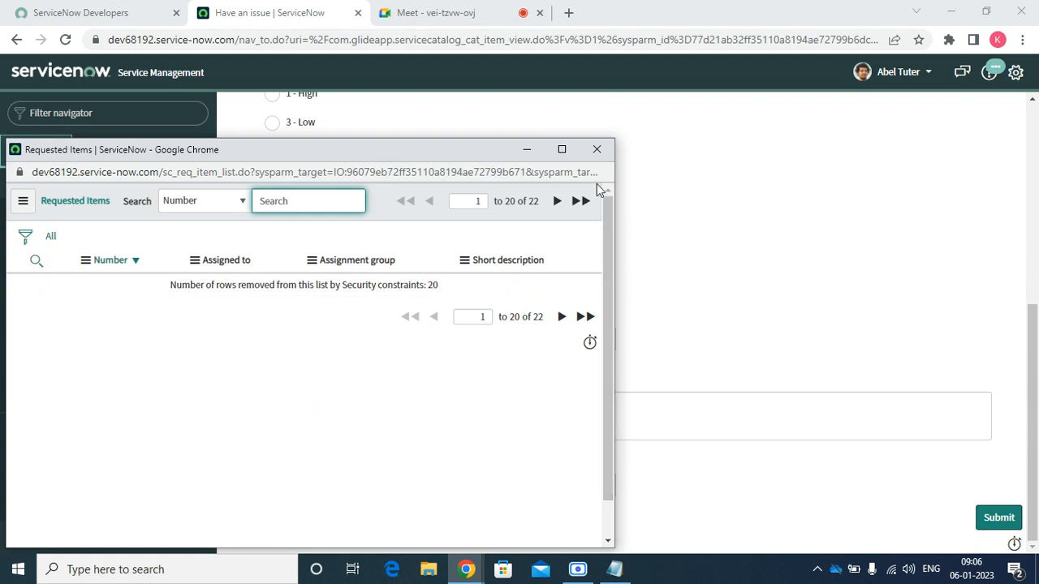
{"action": "left_click", "coordinate": [598, 151]}
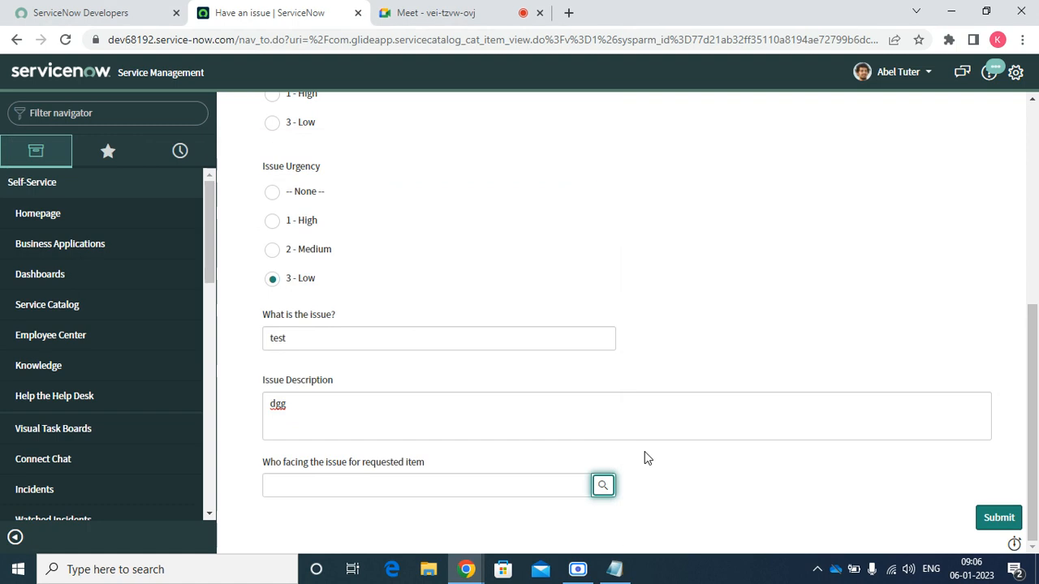
{"action": "double_click", "coordinate": [328, 408]}
{"action": "left_click", "coordinate": [553, 308]}
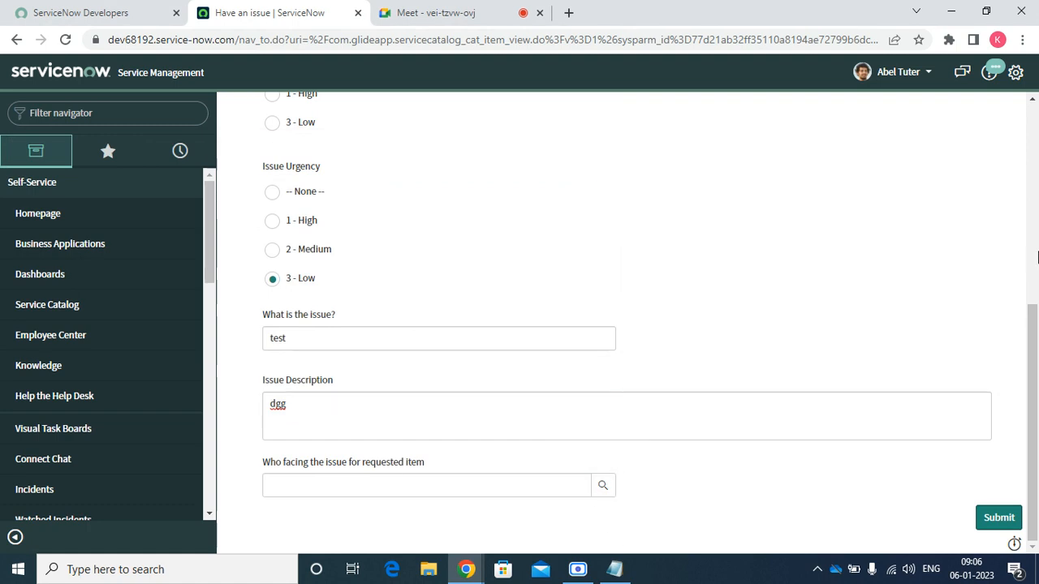
{"action": "left_click", "coordinate": [992, 519]}
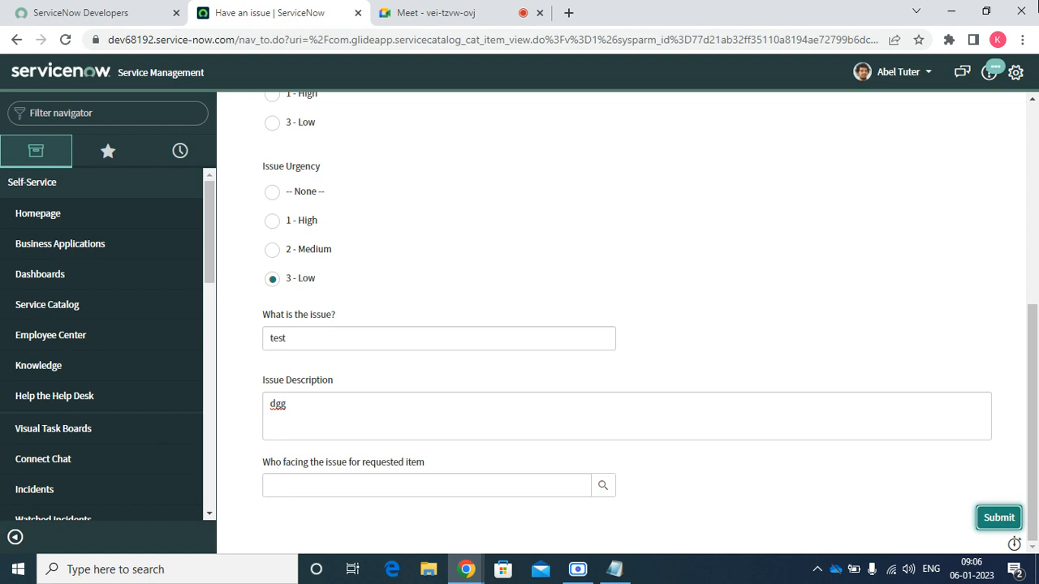
Copy incident number INC0010036 and end the impersonation
{"action": "right_click", "coordinate": [183, 37]}
{"action": "left_click", "coordinate": [656, 167]}
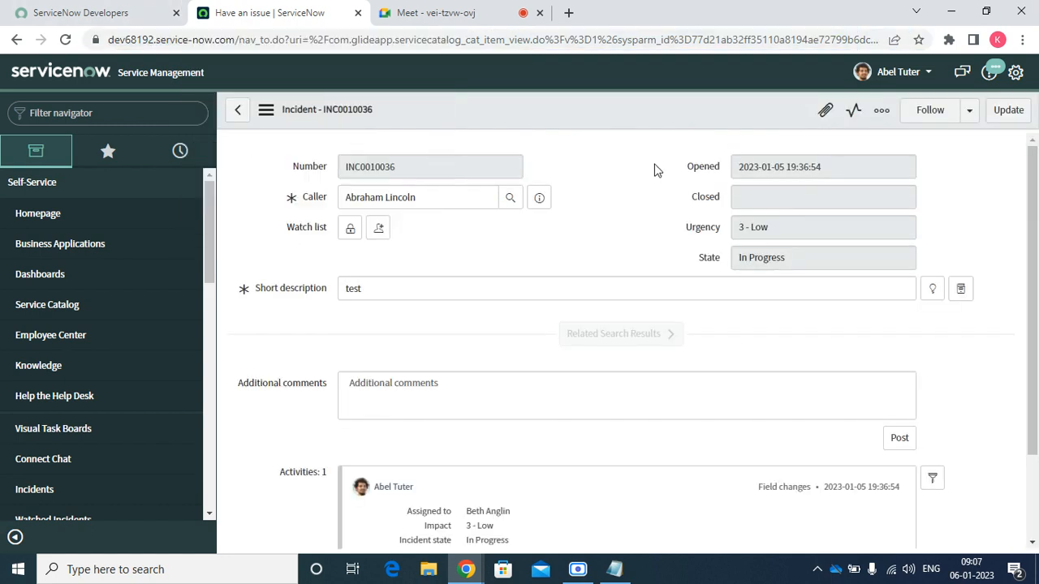
{"action": "double_click", "coordinate": [417, 168]}
{"action": "right_click", "coordinate": [416, 169]}
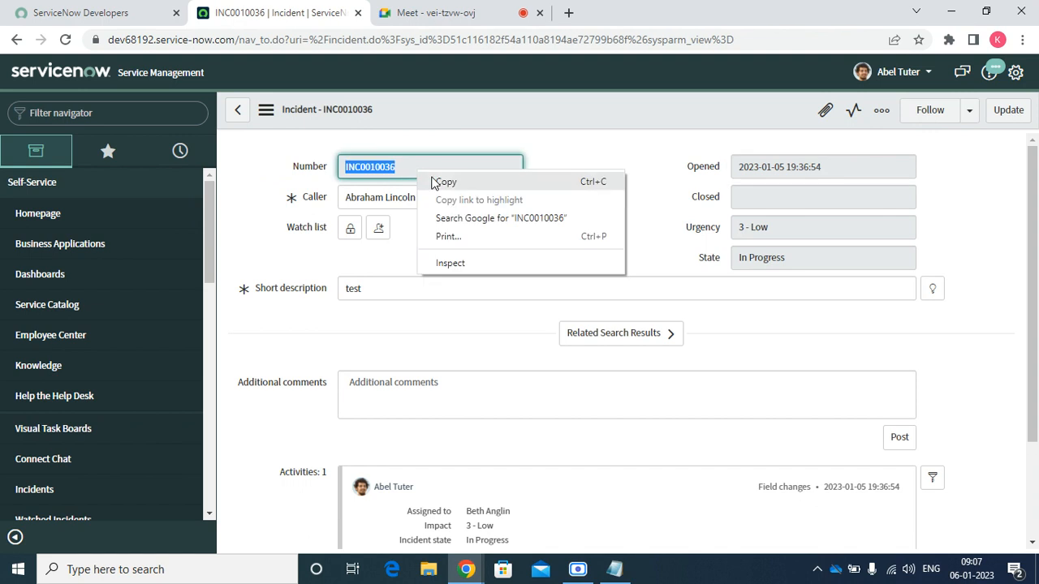
{"action": "left_click", "coordinate": [441, 180]}
{"action": "left_click", "coordinate": [892, 72]}
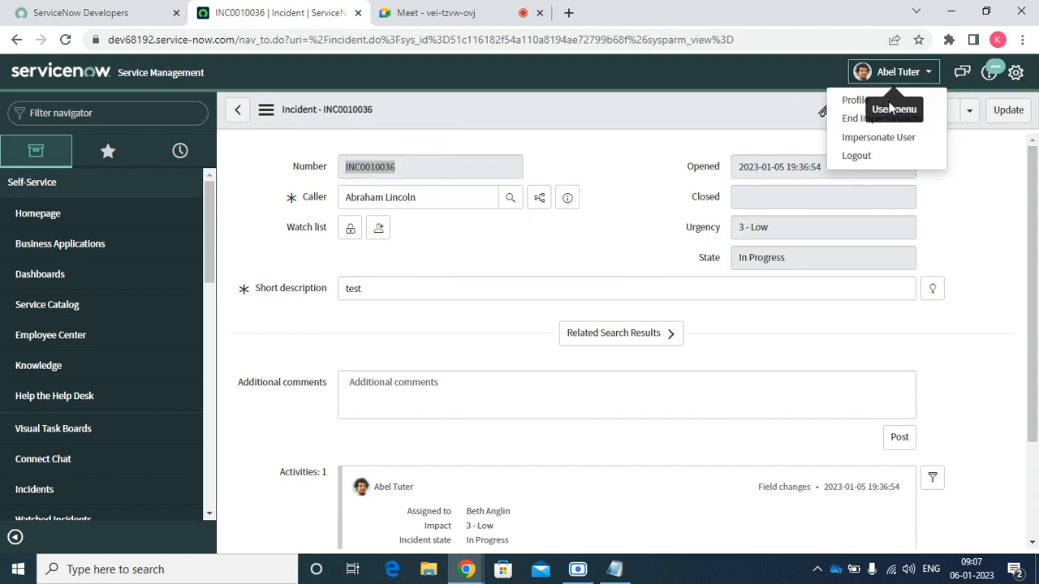
{"action": "left_click", "coordinate": [877, 120]}
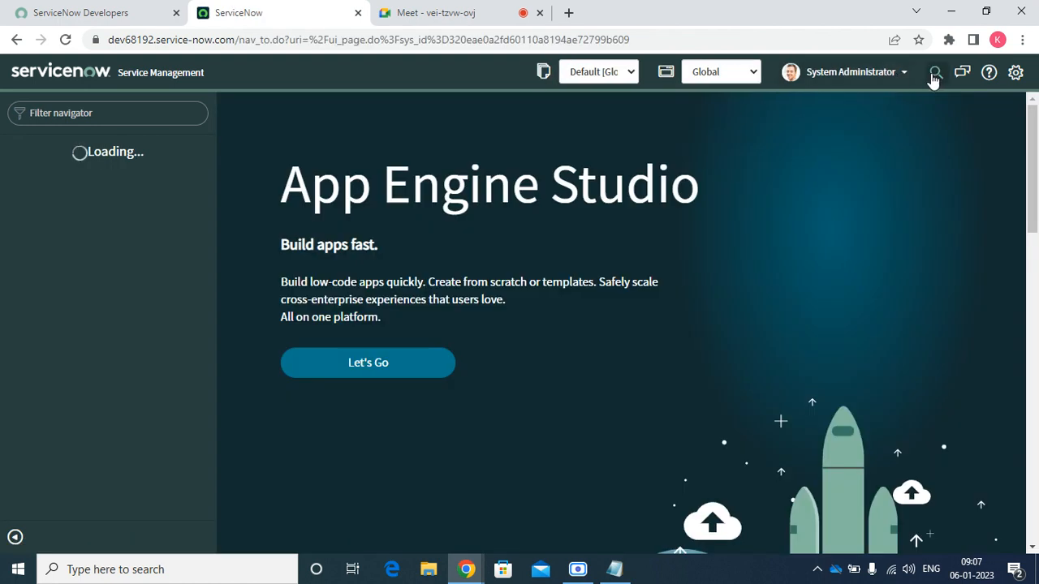
Search INC0010036 in global search and open its incident record
{"action": "left_click", "coordinate": [933, 74]}
{"action": "right_click", "coordinate": [905, 71]}
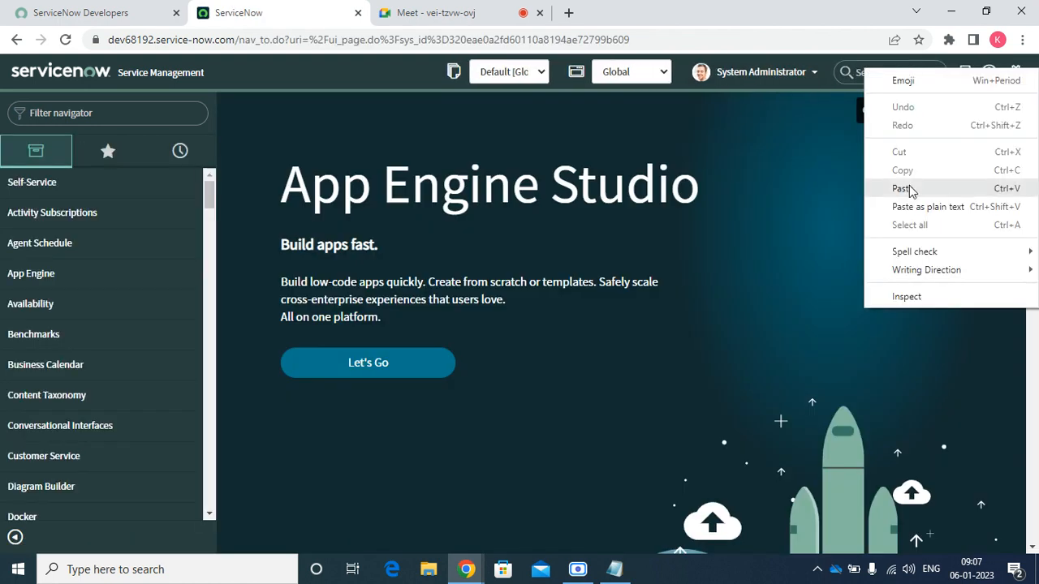
{"action": "left_click", "coordinate": [901, 189]}
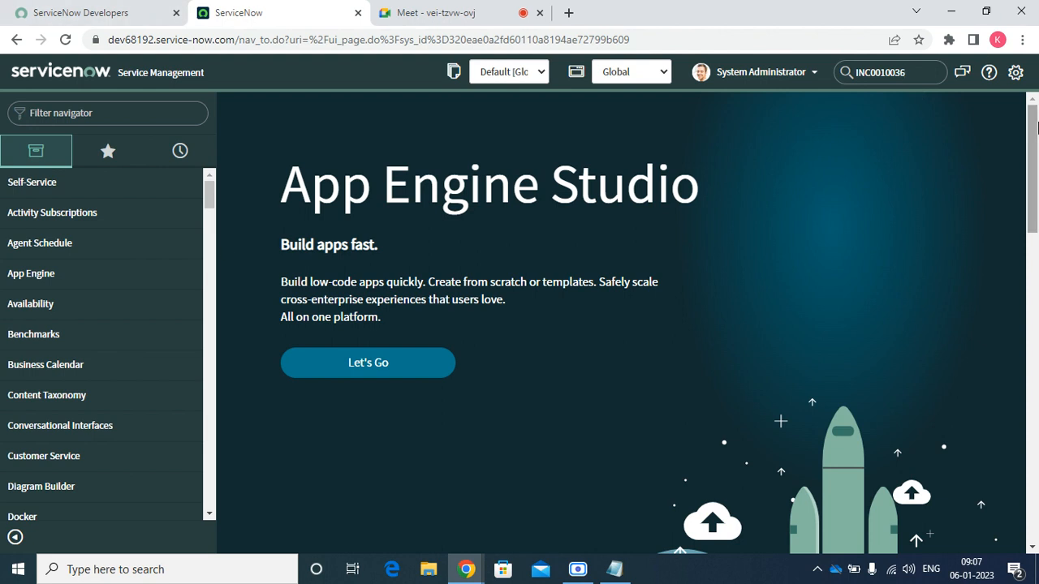
{"action": "key", "text": "Return"}
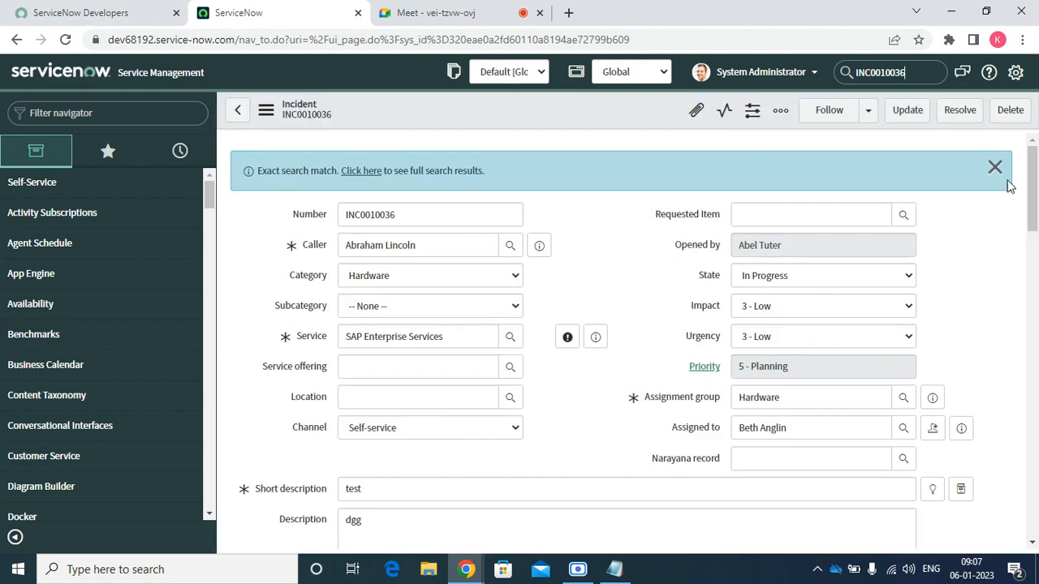
{"action": "left_click", "coordinate": [998, 170]}
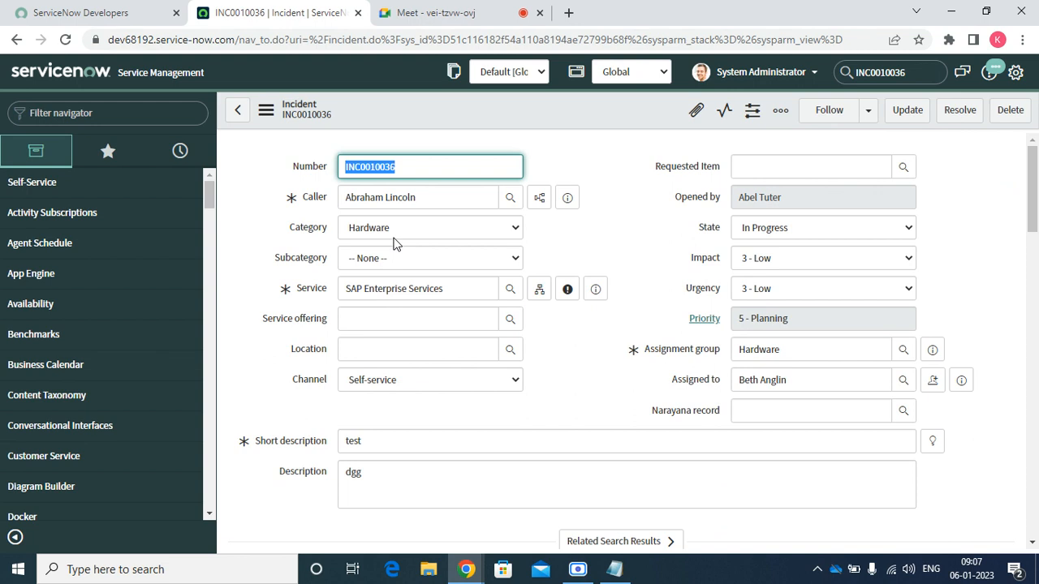
{"action": "left_click", "coordinate": [793, 345]}
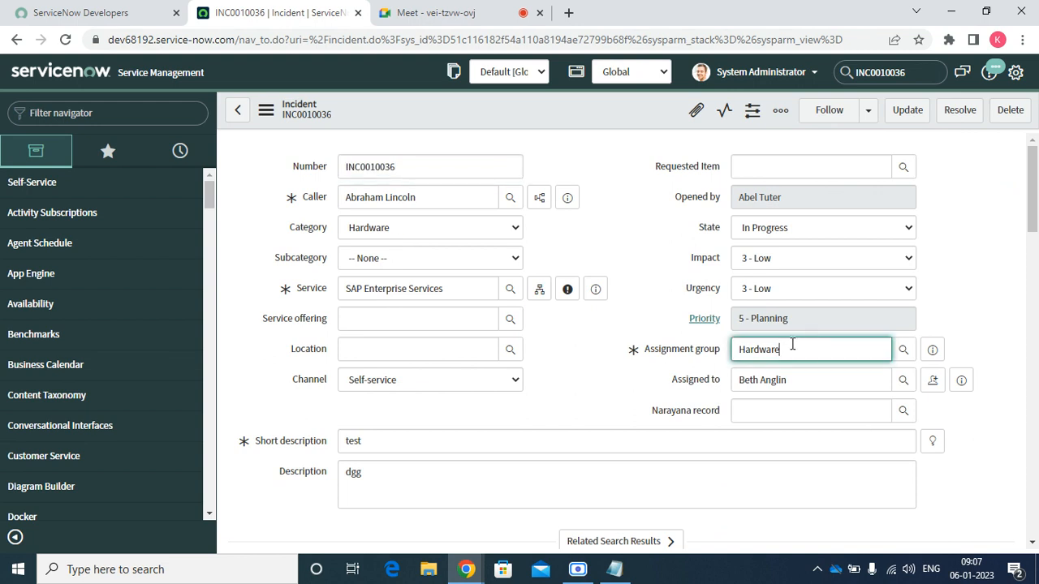
{"action": "left_click_drag", "start_coordinate": [792, 345], "coordinate": [723, 349]}
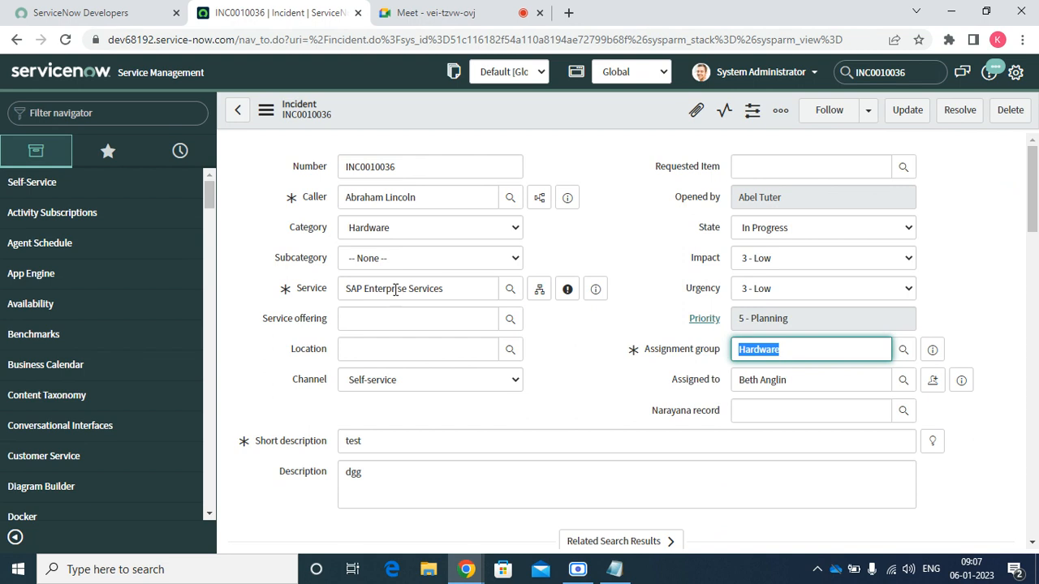
{"action": "double_click", "coordinate": [431, 290]}
{"action": "left_click", "coordinate": [591, 352]}
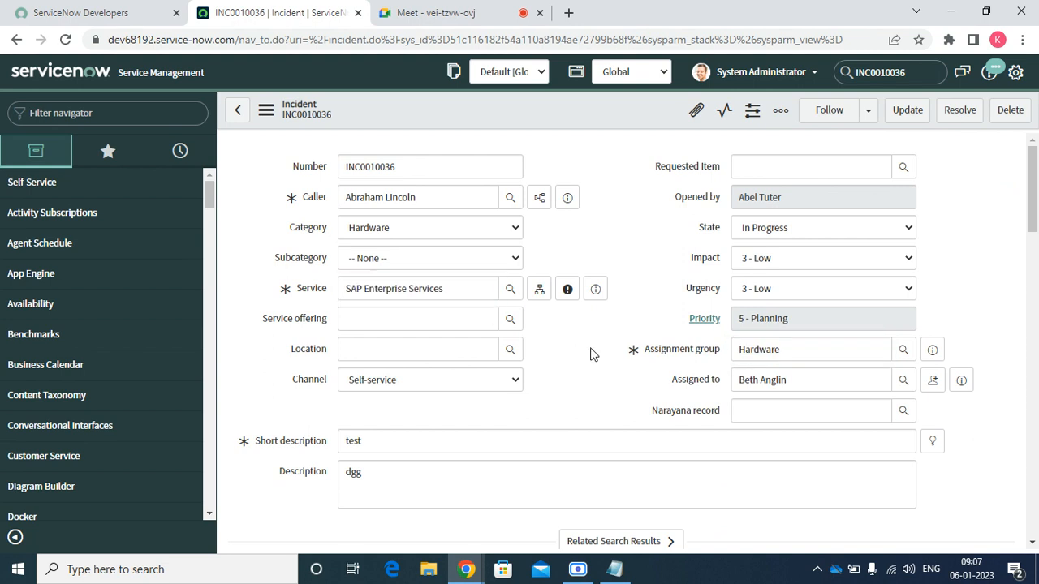
{"action": "scroll", "coordinate": [591, 352], "scroll_direction": "down", "scroll_amount": 10}
{"action": "scroll", "coordinate": [584, 360], "scroll_direction": "up", "scroll_amount": 10}
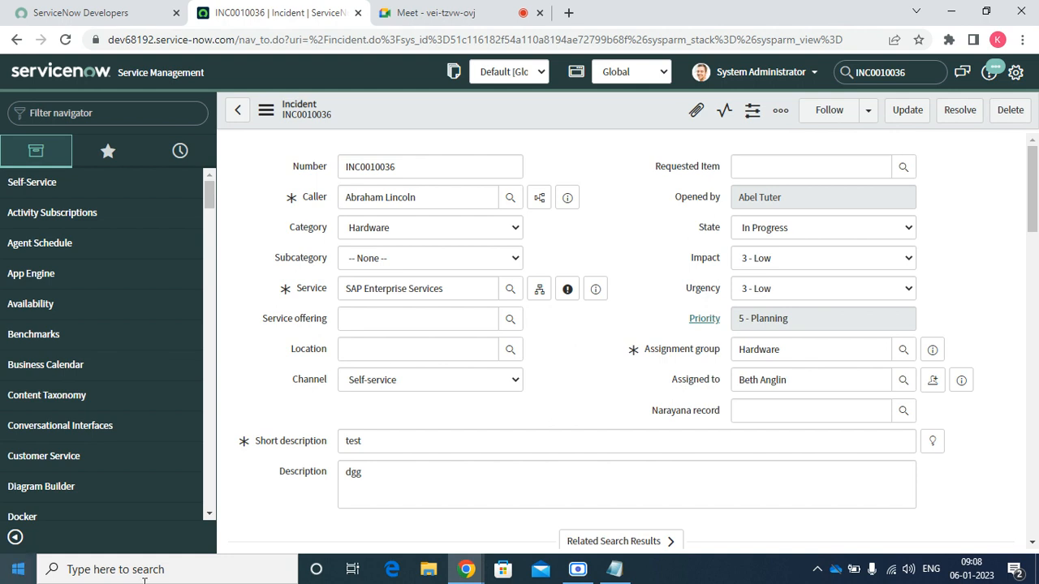
{"action": "left_click", "coordinate": [511, 290]}
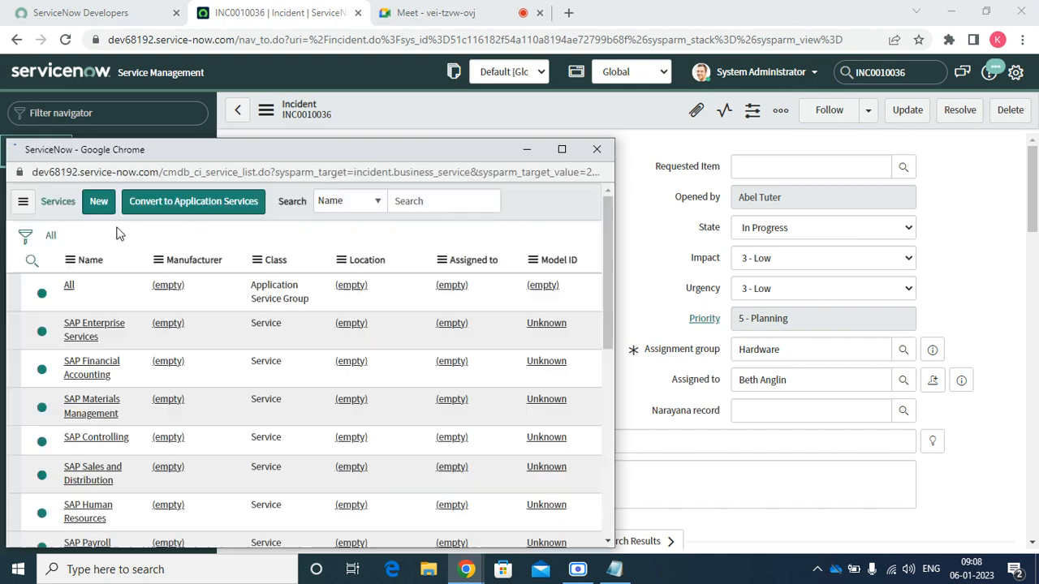
{"action": "left_click", "coordinate": [598, 150]}
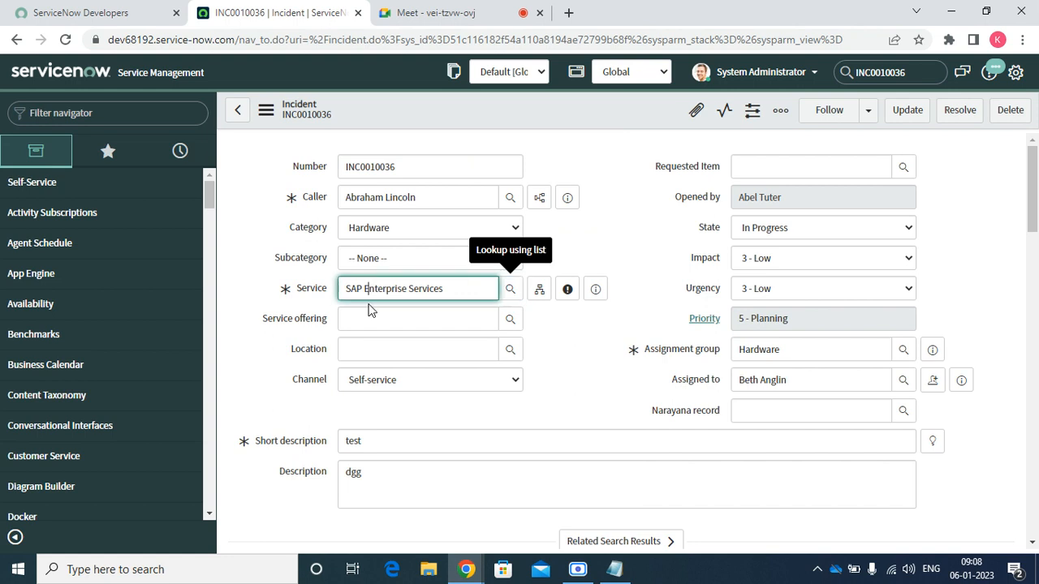
{"action": "left_click", "coordinate": [373, 316]}
{"action": "left_click", "coordinate": [511, 320]}
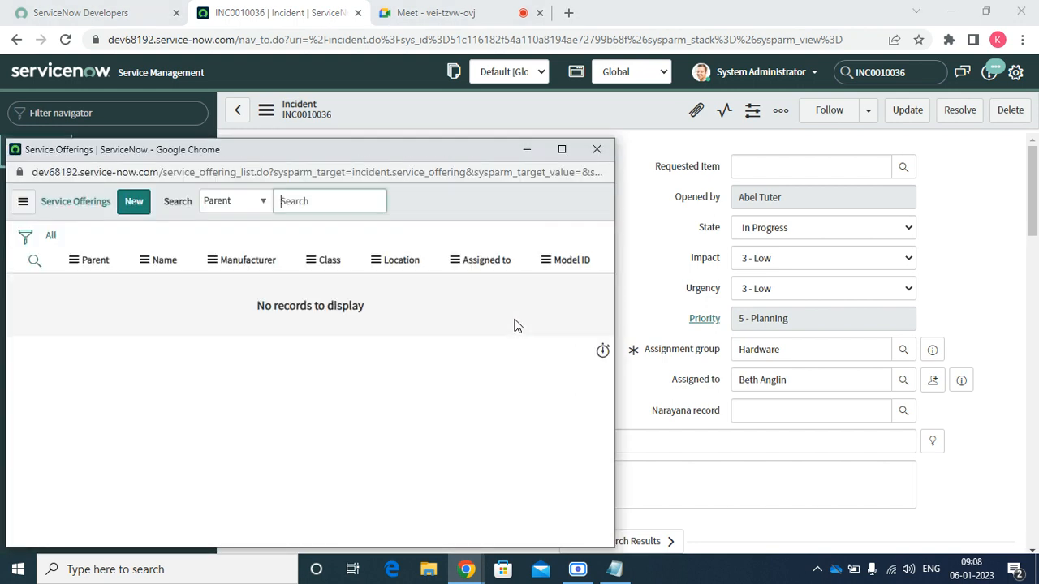
{"action": "left_click", "coordinate": [597, 149]}
{"action": "key", "text": "Tab"}
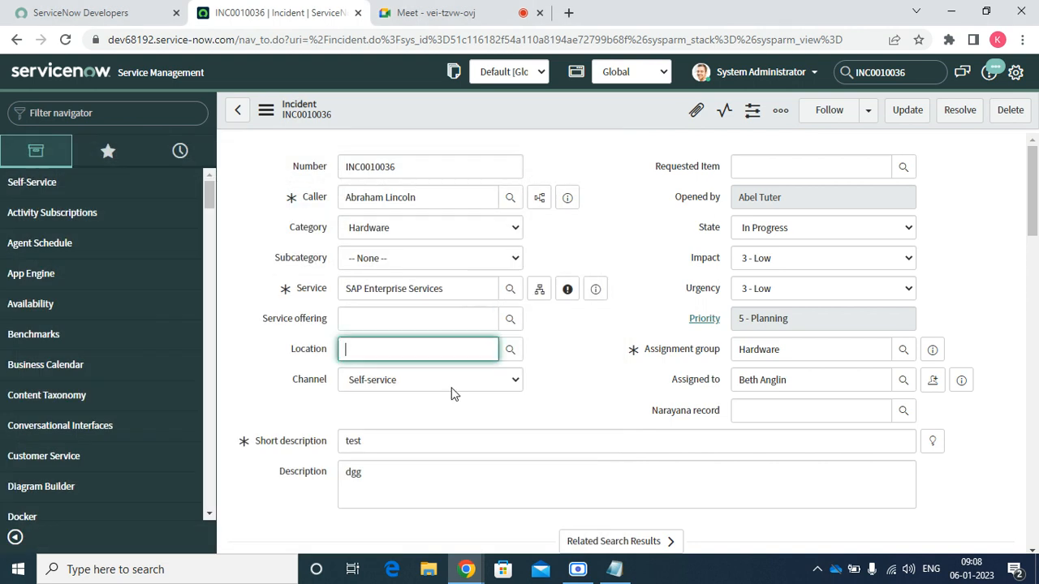
{"action": "left_click", "coordinate": [512, 348]}
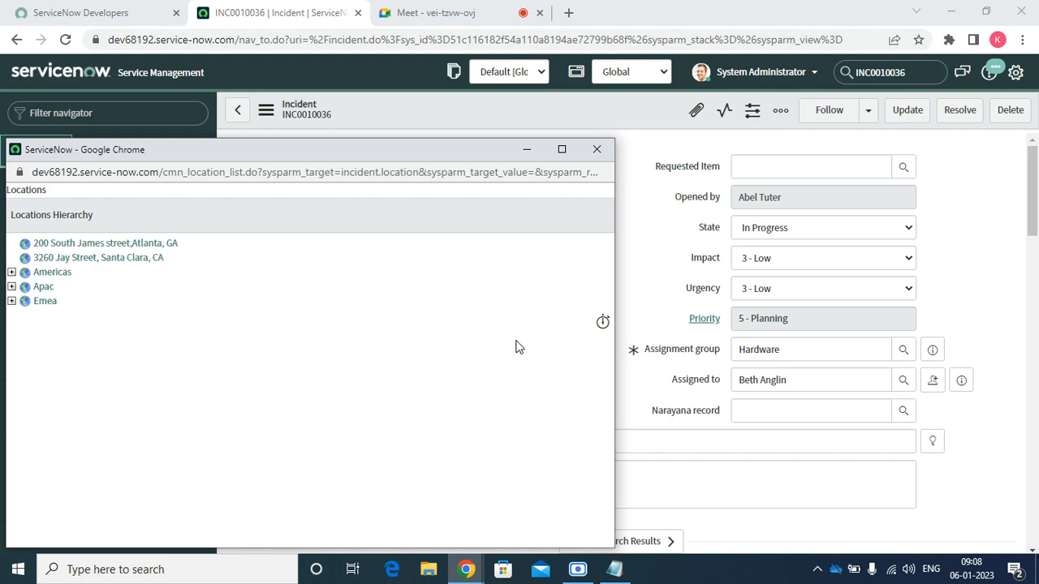
{"action": "left_click", "coordinate": [597, 149]}
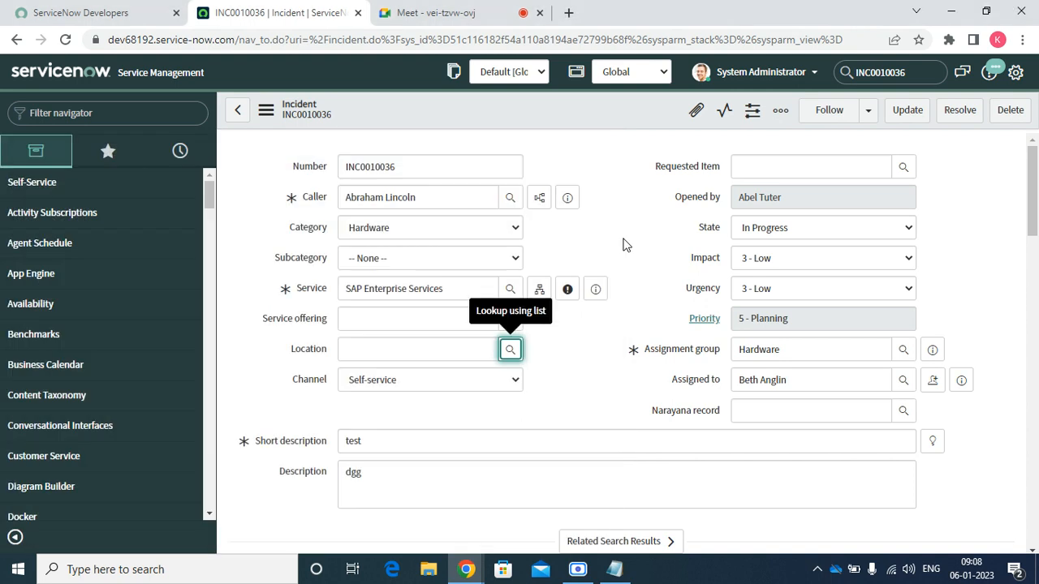
{"action": "scroll", "coordinate": [627, 245], "scroll_direction": "down", "scroll_amount": 18}
{"action": "scroll", "coordinate": [545, 255], "scroll_direction": "up", "scroll_amount": 18}
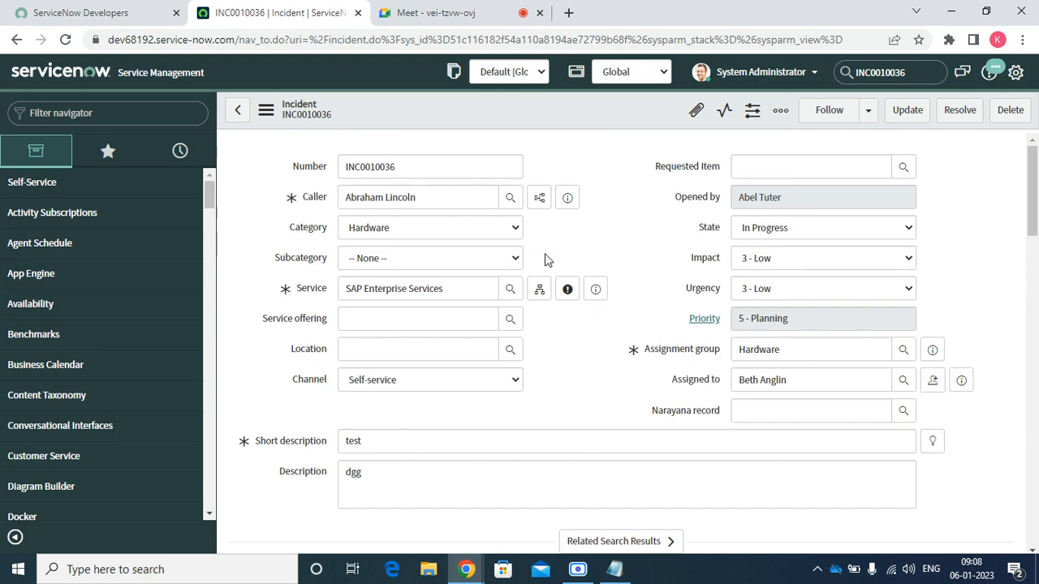
{"action": "left_click_drag", "start_coordinate": [1036, 206], "coordinate": [1036, 248]}
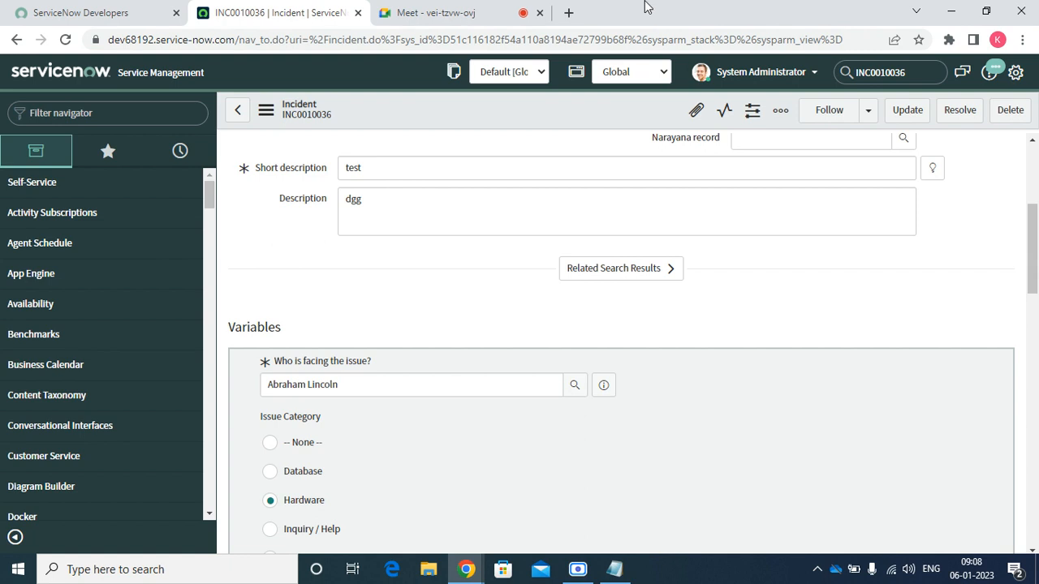
{"action": "scroll", "coordinate": [662, 316], "scroll_direction": "down", "scroll_amount": 15}
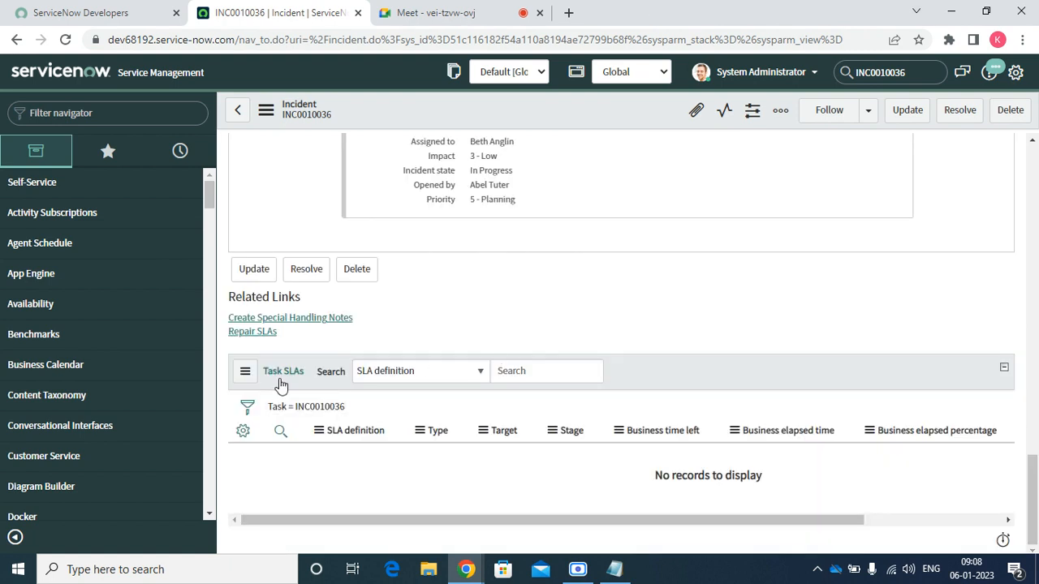
{"action": "scroll", "coordinate": [260, 401], "scroll_direction": "up", "scroll_amount": 15}
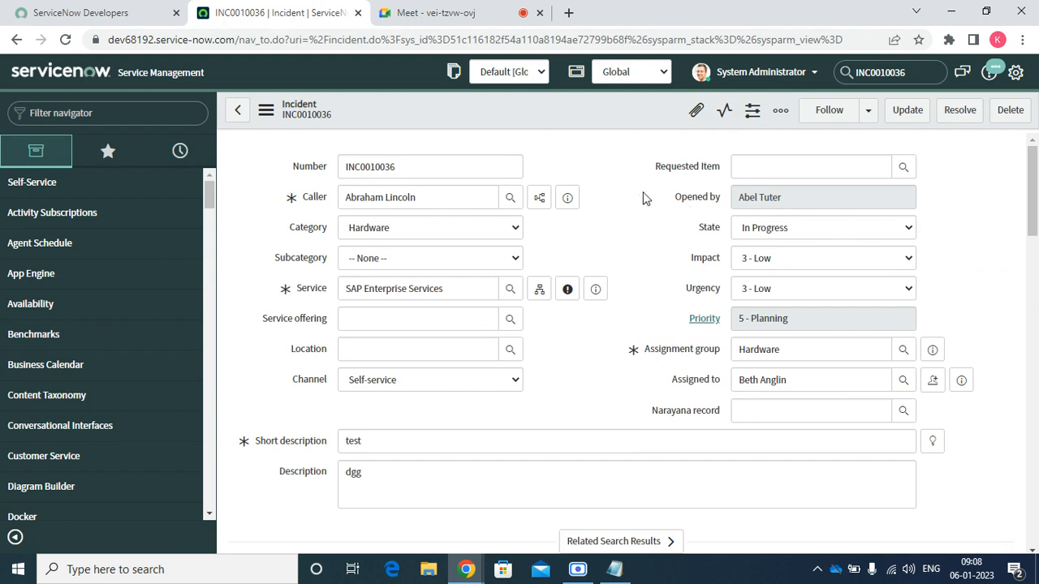
Copy the Assigned to user's name and impersonate that user
{"action": "triple_click", "coordinate": [802, 375]}
{"action": "right_click", "coordinate": [802, 376]}
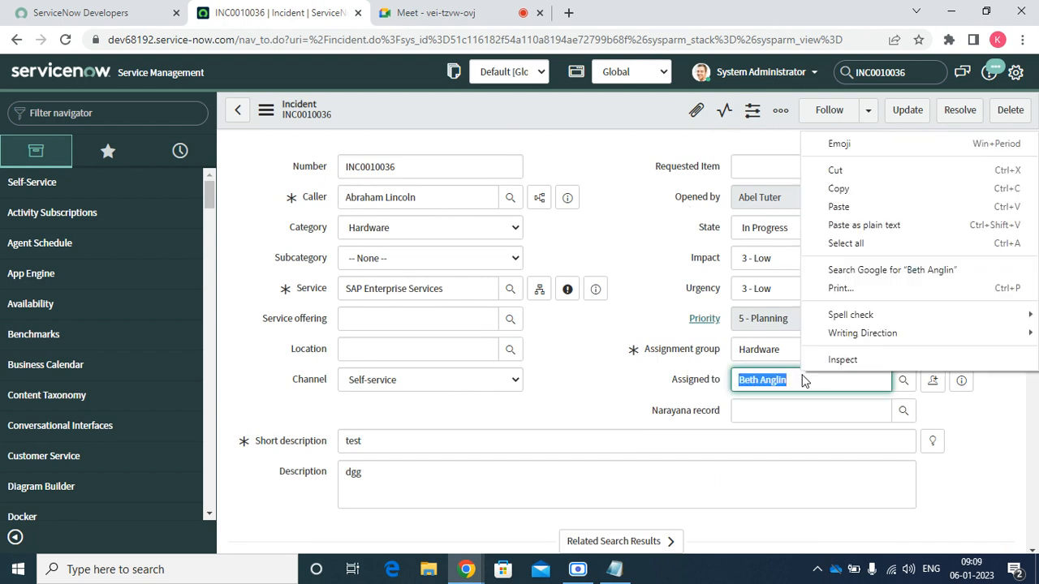
{"action": "left_click", "coordinate": [873, 187]}
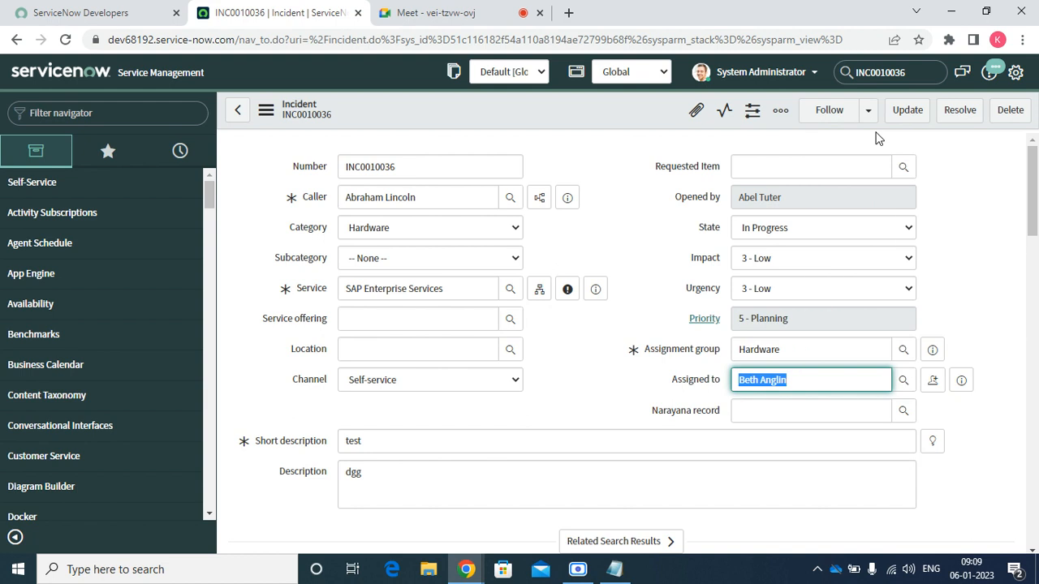
{"action": "left_click", "coordinate": [795, 73]}
{"action": "left_click", "coordinate": [755, 119]}
{"action": "left_click", "coordinate": [528, 133]}
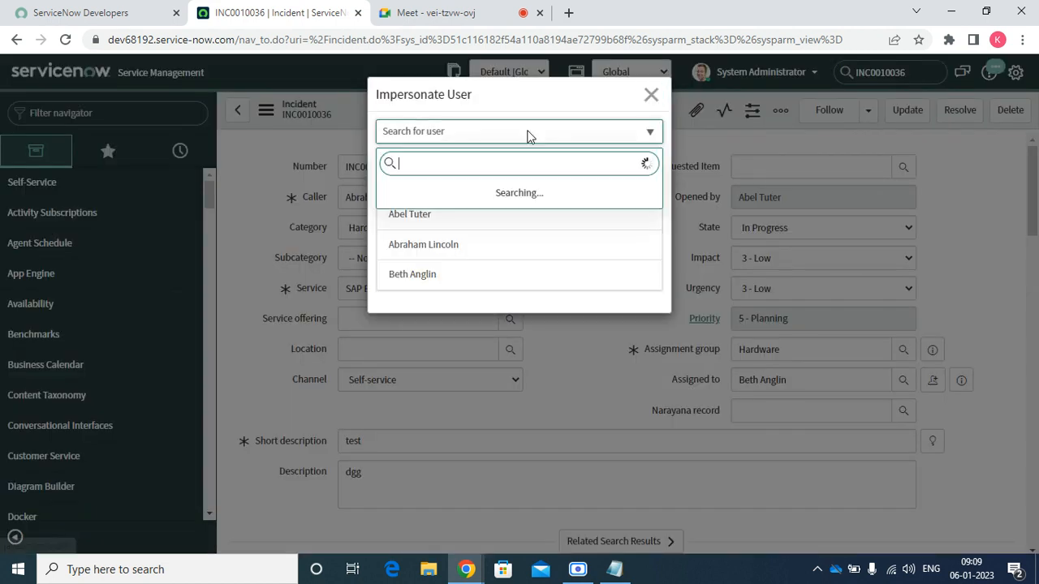
{"action": "right_click", "coordinate": [487, 154]}
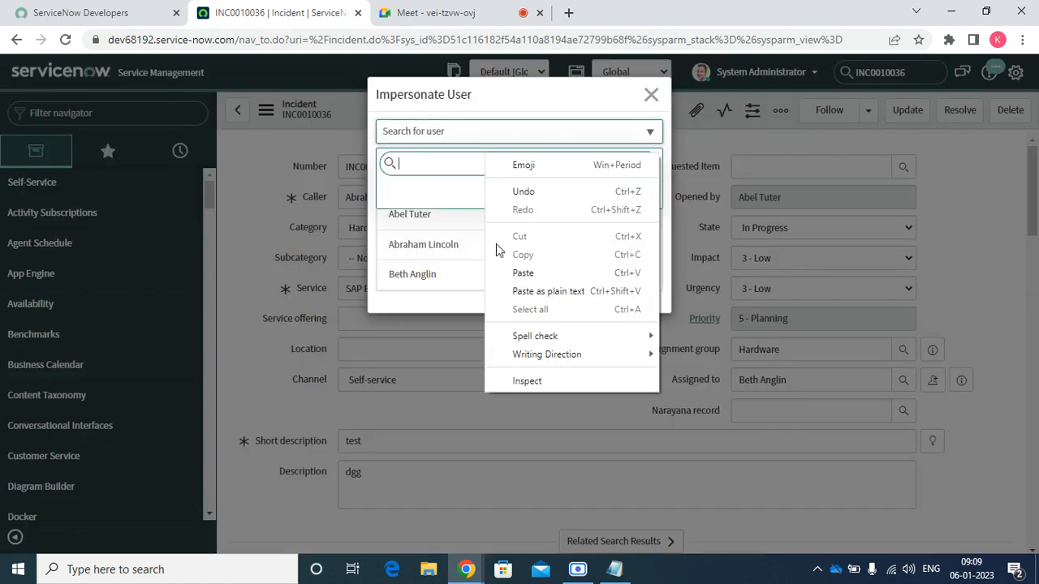
{"action": "left_click", "coordinate": [528, 276]}
{"action": "left_click", "coordinate": [418, 192]}
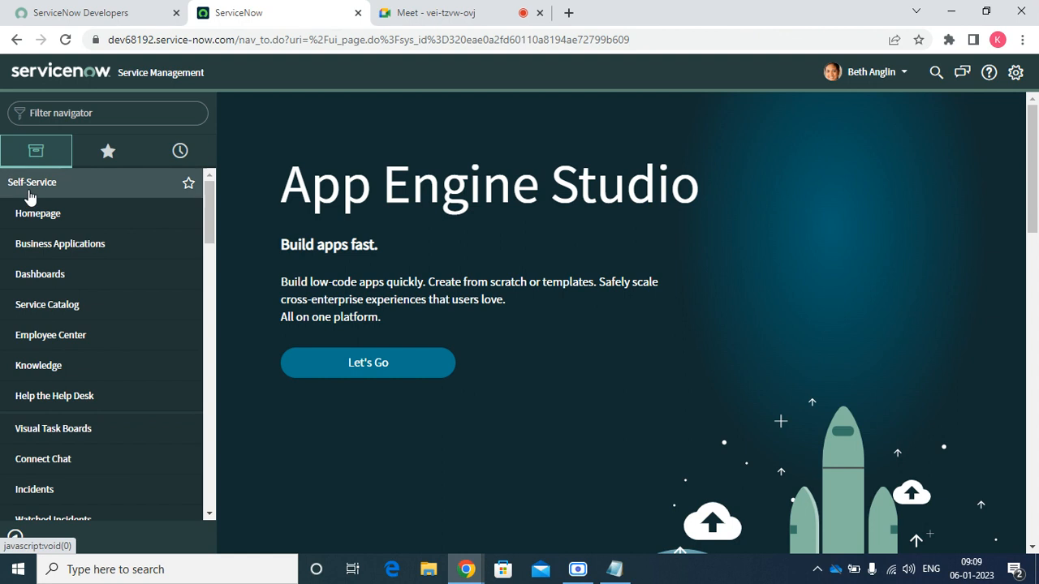
Open INC0010036 from the Incident > Assigned to me list
{"action": "left_click", "coordinate": [30, 198]}
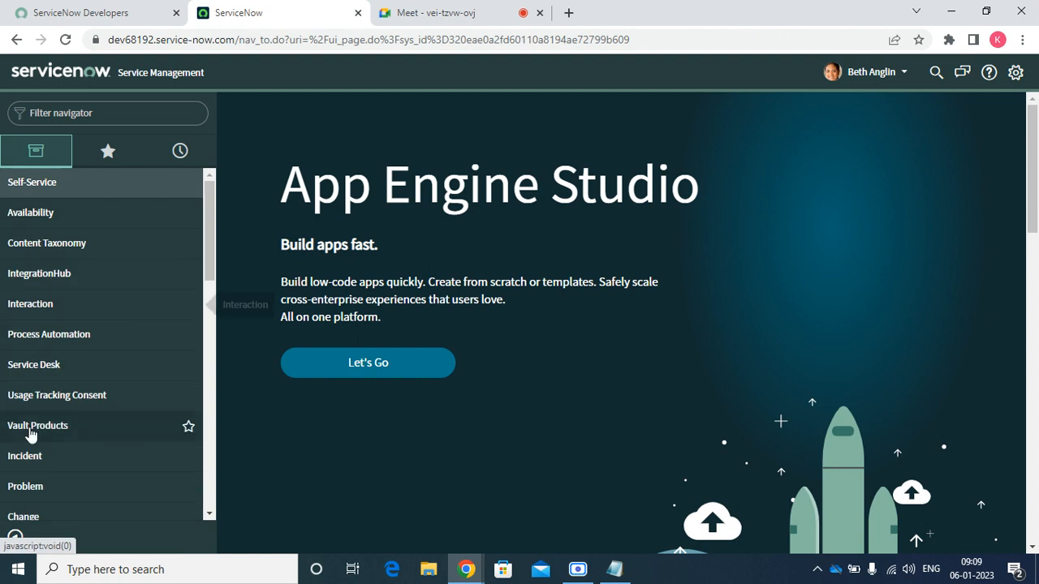
{"action": "left_click", "coordinate": [32, 459]}
{"action": "scroll", "coordinate": [31, 466], "scroll_direction": "down", "scroll_amount": 10}
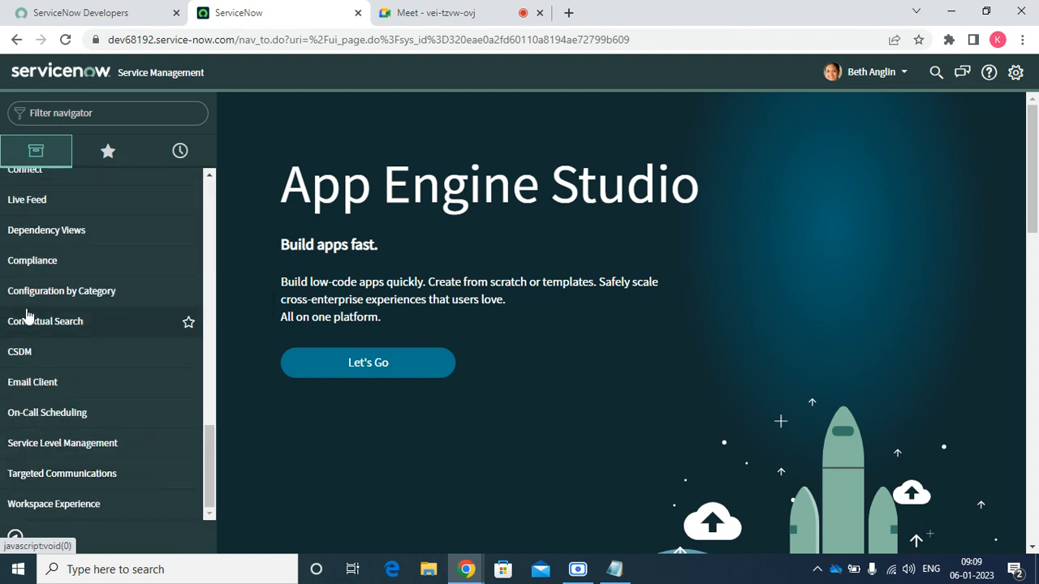
{"action": "scroll", "coordinate": [26, 315], "scroll_direction": "up", "scroll_amount": 10}
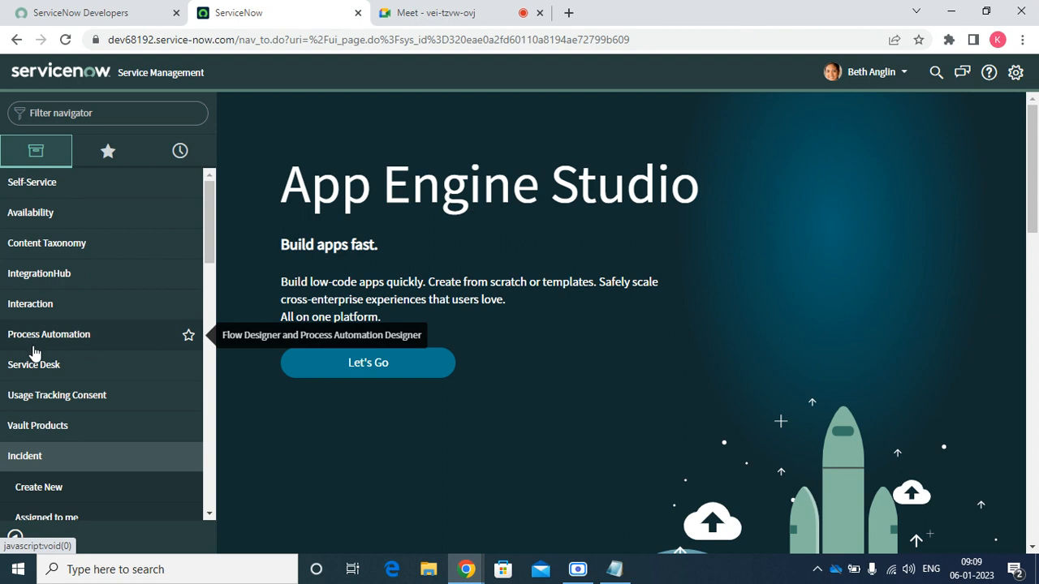
{"action": "scroll", "coordinate": [215, 237], "scroll_direction": "down", "scroll_amount": 1}
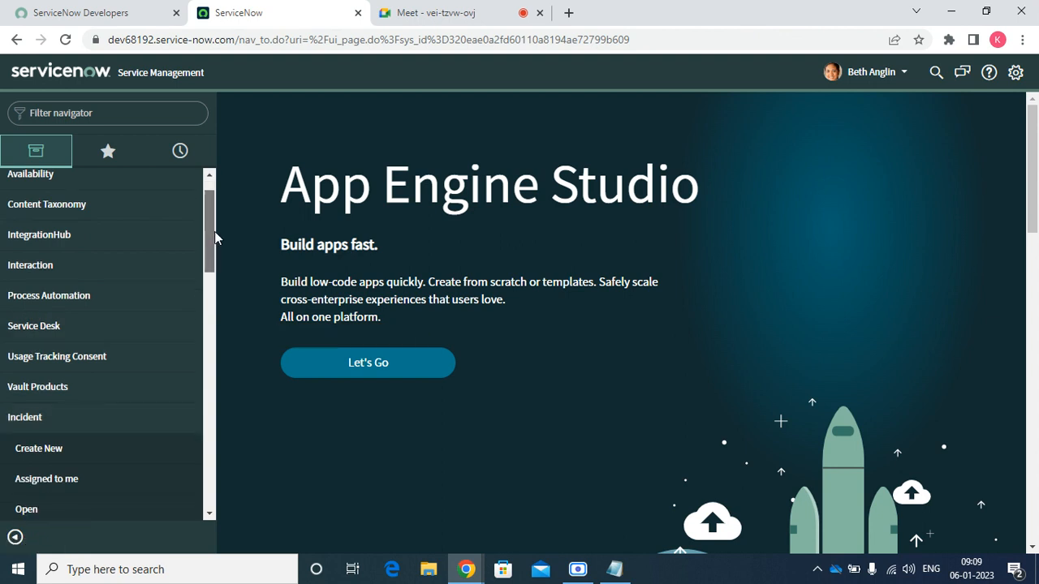
{"action": "scroll", "coordinate": [214, 236], "scroll_direction": "down", "scroll_amount": 3}
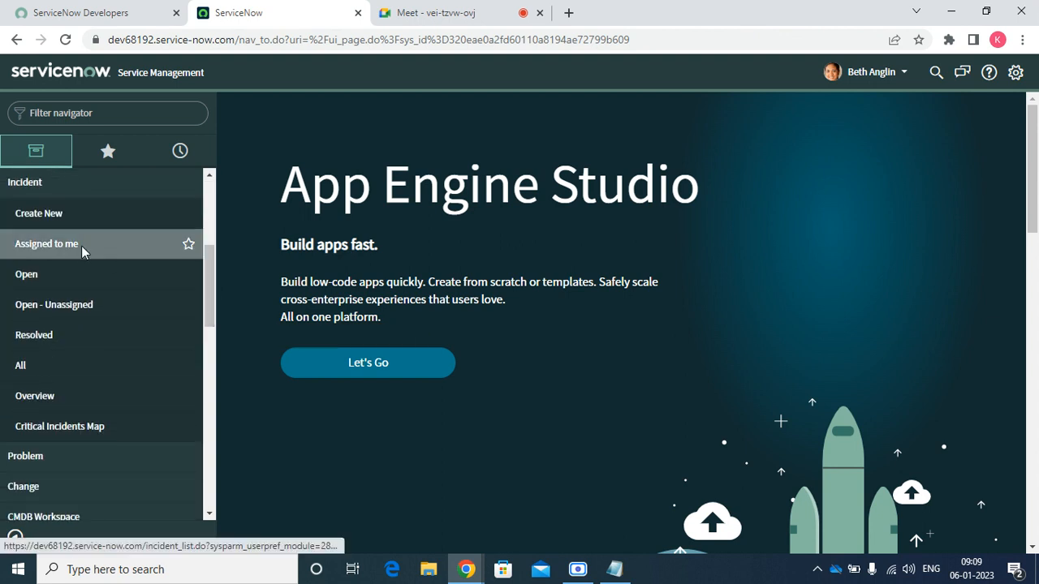
{"action": "left_click", "coordinate": [81, 246]}
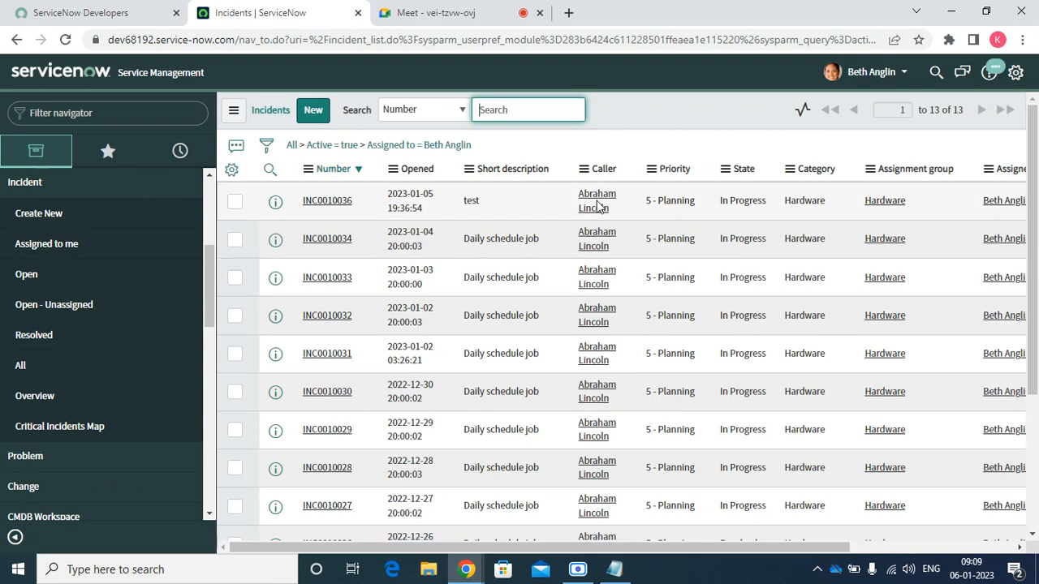
{"action": "left_click", "coordinate": [309, 205]}
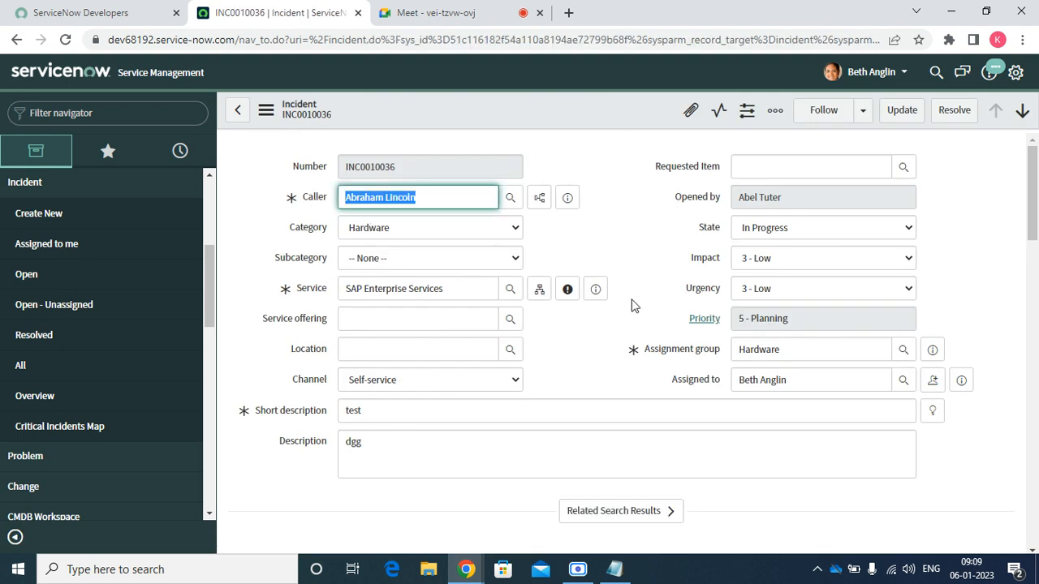
{"action": "scroll", "coordinate": [633, 306], "scroll_direction": "down", "scroll_amount": 17}
{"action": "scroll", "coordinate": [374, 417], "scroll_direction": "up", "scroll_amount": 17}
Set the incident state to On Hold with reason Awaiting Caller
{"action": "left_click", "coordinate": [754, 231]}
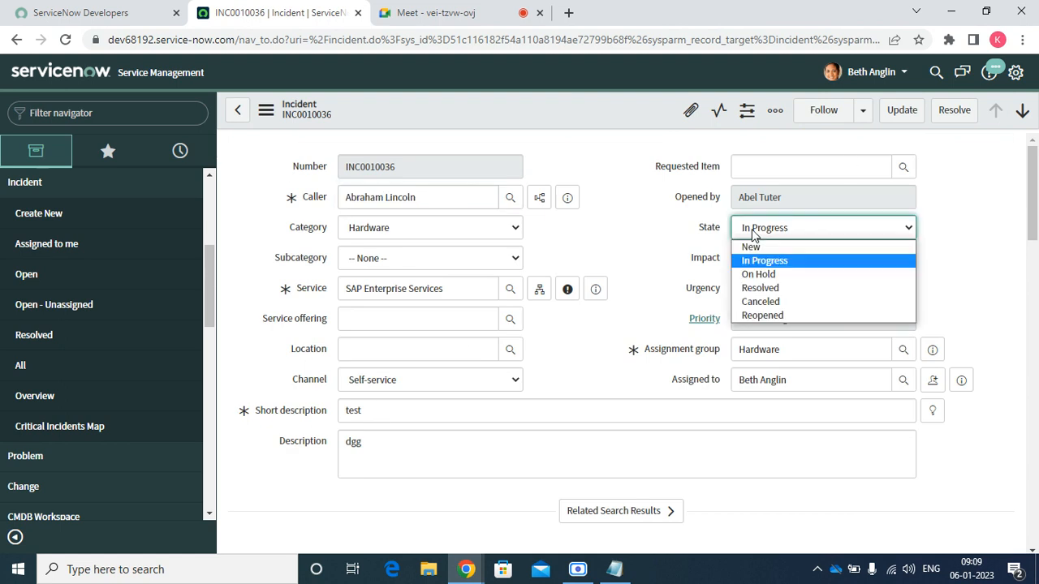
{"action": "left_click", "coordinate": [759, 274]}
{"action": "left_click", "coordinate": [782, 260]}
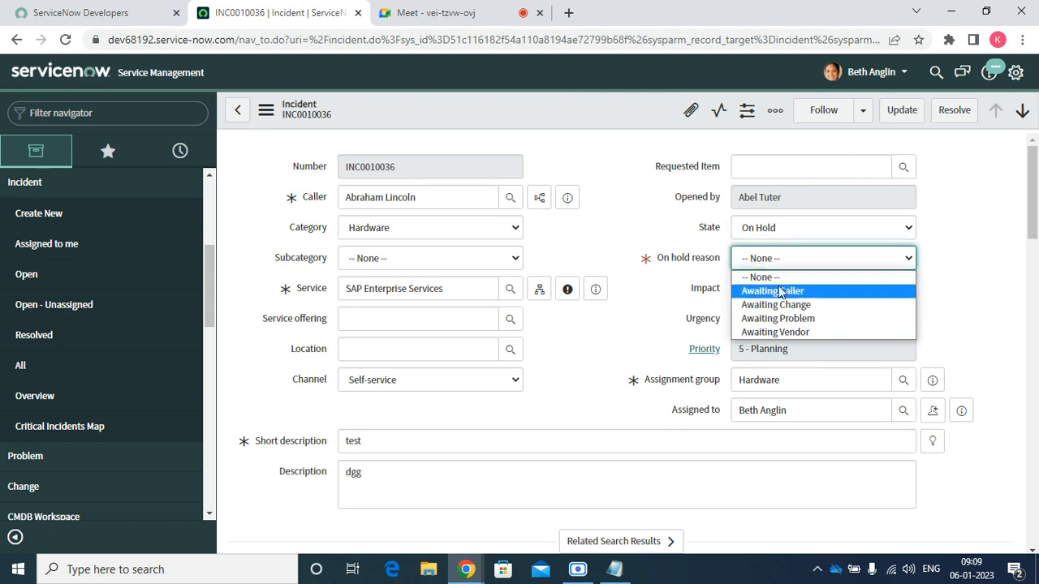
{"action": "left_click", "coordinate": [780, 292]}
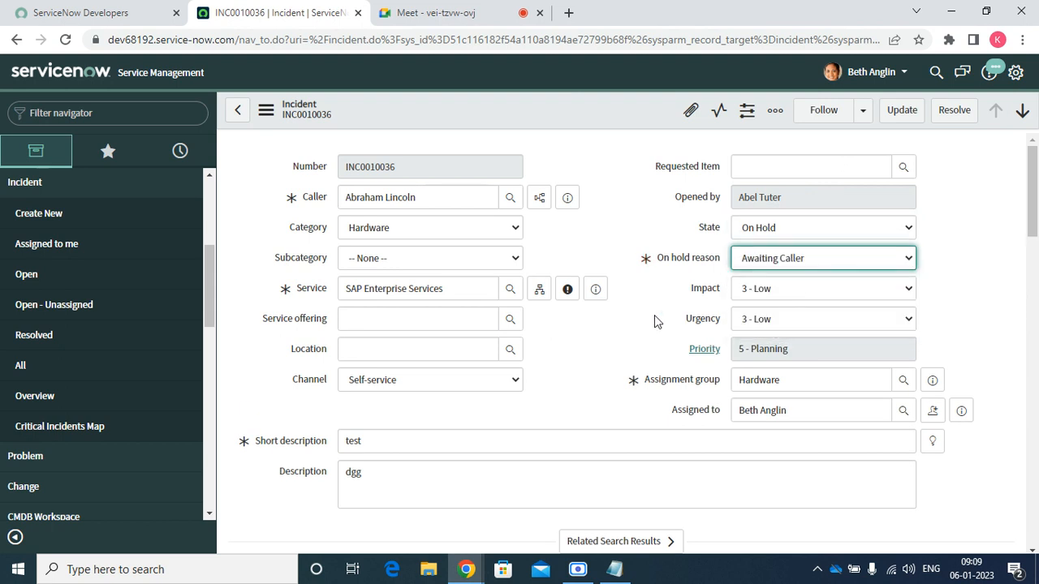
{"action": "scroll", "coordinate": [641, 329], "scroll_direction": "down", "scroll_amount": 5}
{"action": "scroll", "coordinate": [622, 332], "scroll_direction": "up", "scroll_amount": 8}
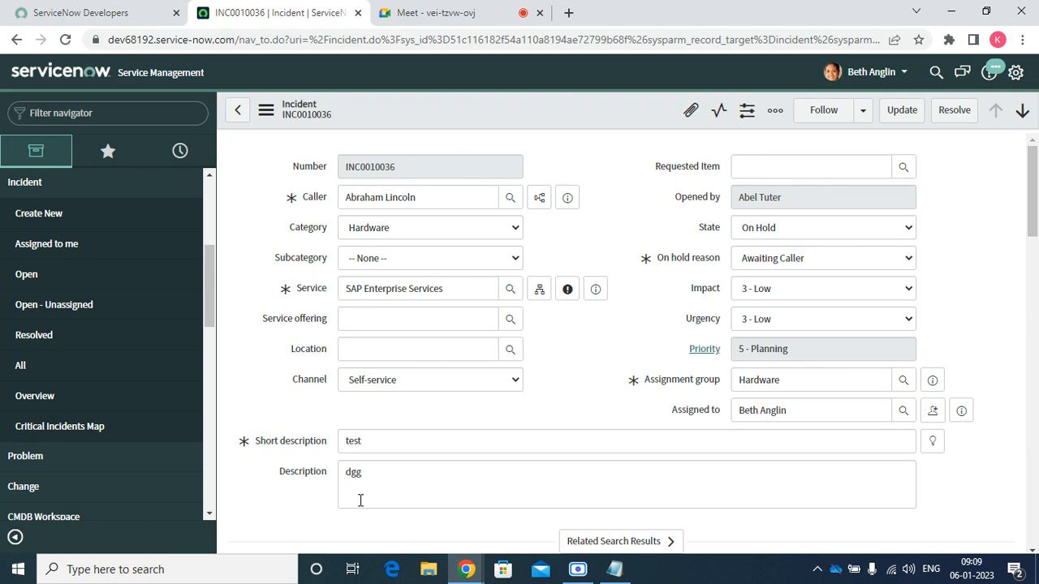
Change the state from Canceled to Resolved and save the incident
{"action": "left_click", "coordinate": [828, 231]}
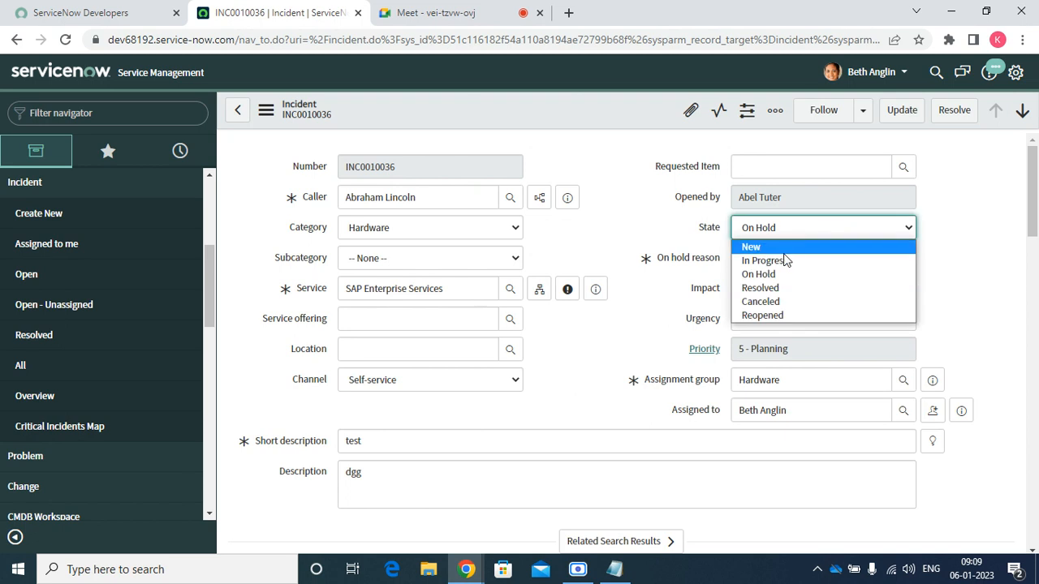
{"action": "left_click", "coordinate": [770, 302]}
{"action": "left_click", "coordinate": [767, 237]}
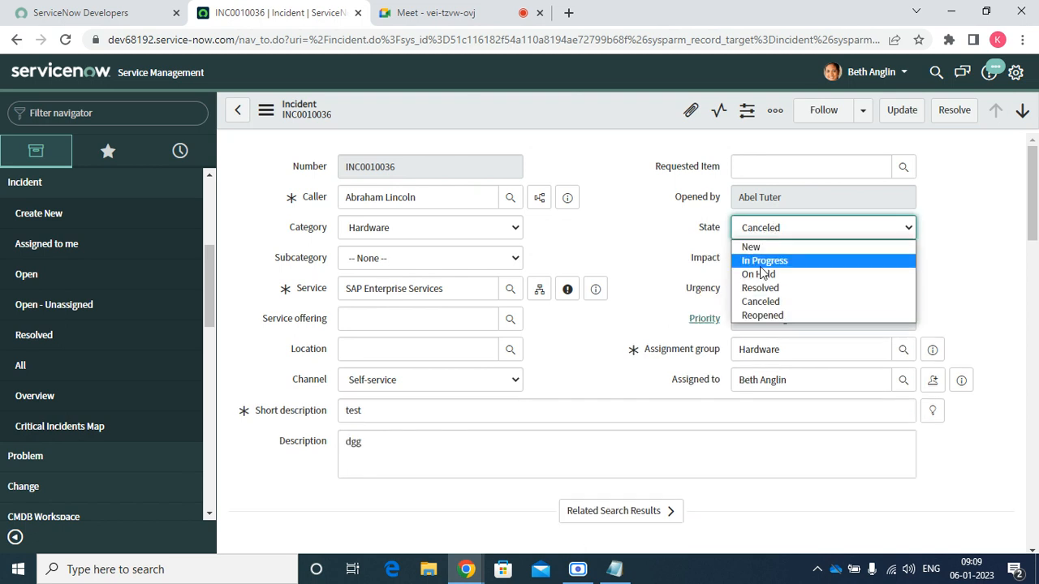
{"action": "left_click", "coordinate": [760, 290]}
{"action": "left_click", "coordinate": [596, 289]}
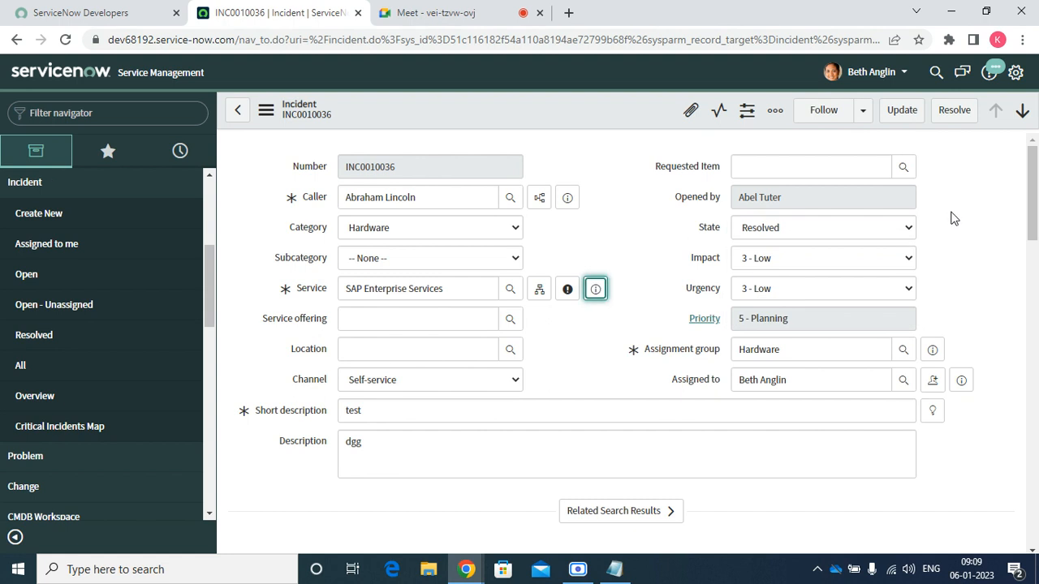
{"action": "right_click", "coordinate": [530, 119]}
{"action": "left_click", "coordinate": [545, 127]}
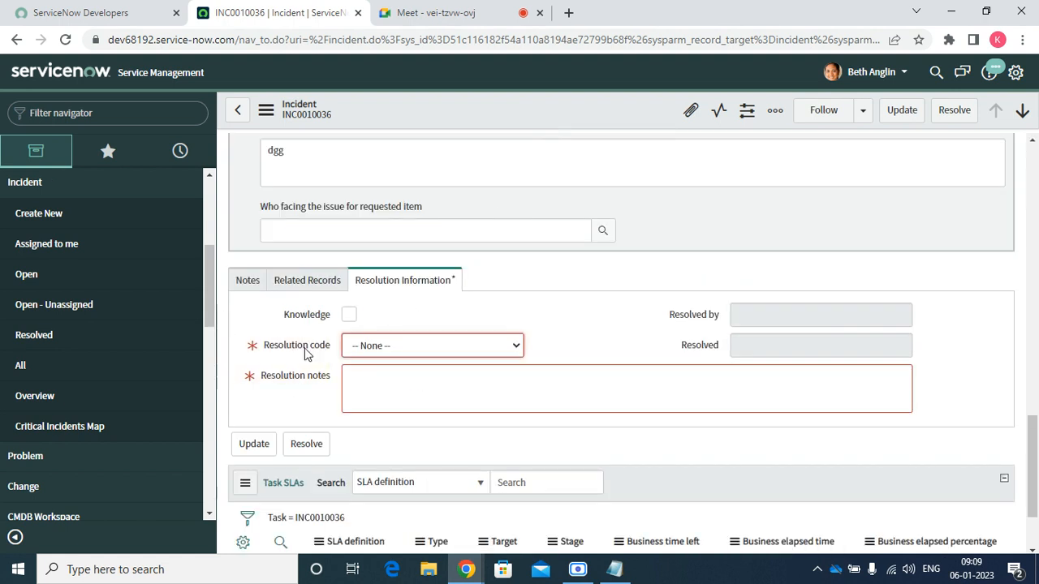
Choose Resolution code Solved (Work Around) and enter the resolution note 'fsfs' on INC0010036
{"action": "left_click", "coordinate": [368, 347]}
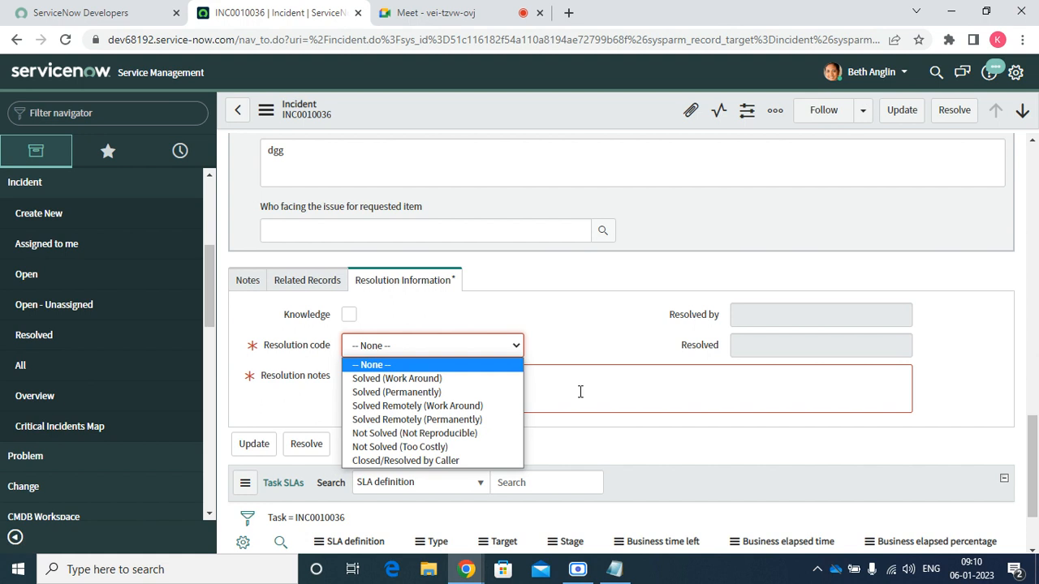
{"action": "left_click", "coordinate": [445, 378]}
{"action": "left_click", "coordinate": [415, 383]}
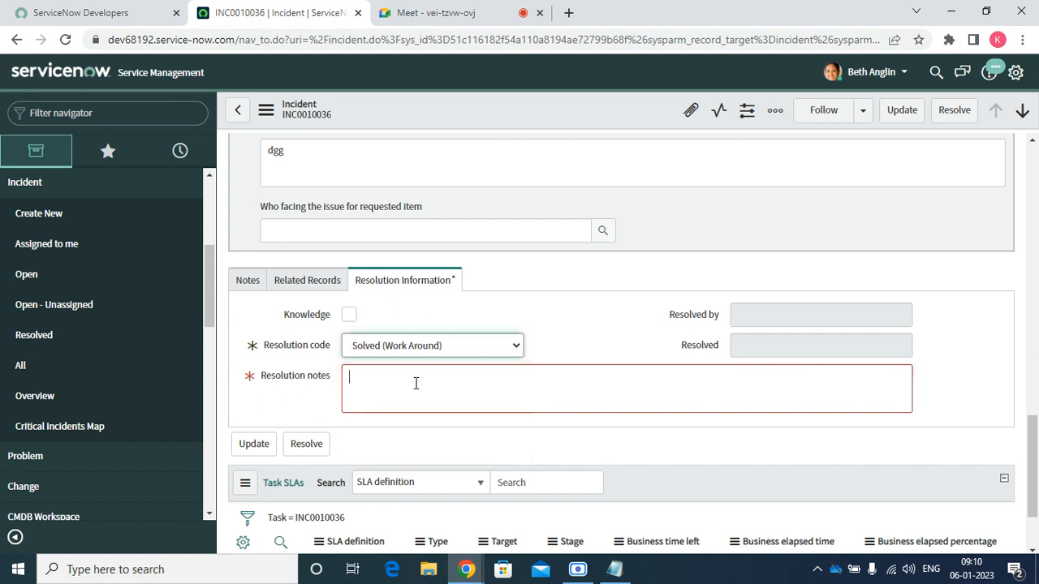
{"action": "type", "text": "fsfs"}
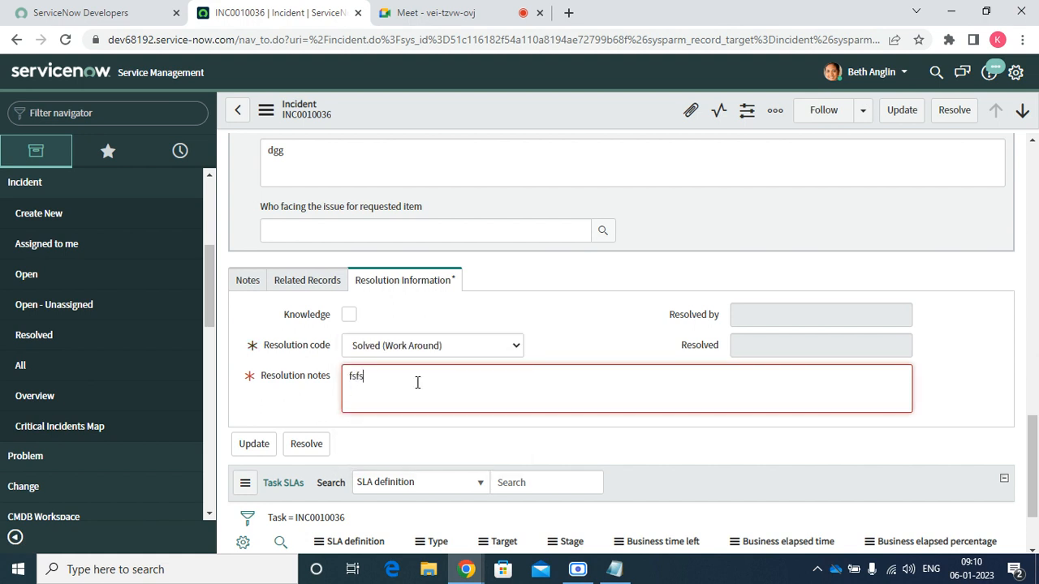
{"action": "scroll", "coordinate": [496, 308], "scroll_direction": "up", "scroll_amount": 7}
{"action": "scroll", "coordinate": [498, 308], "scroll_direction": "up", "scroll_amount": 10}
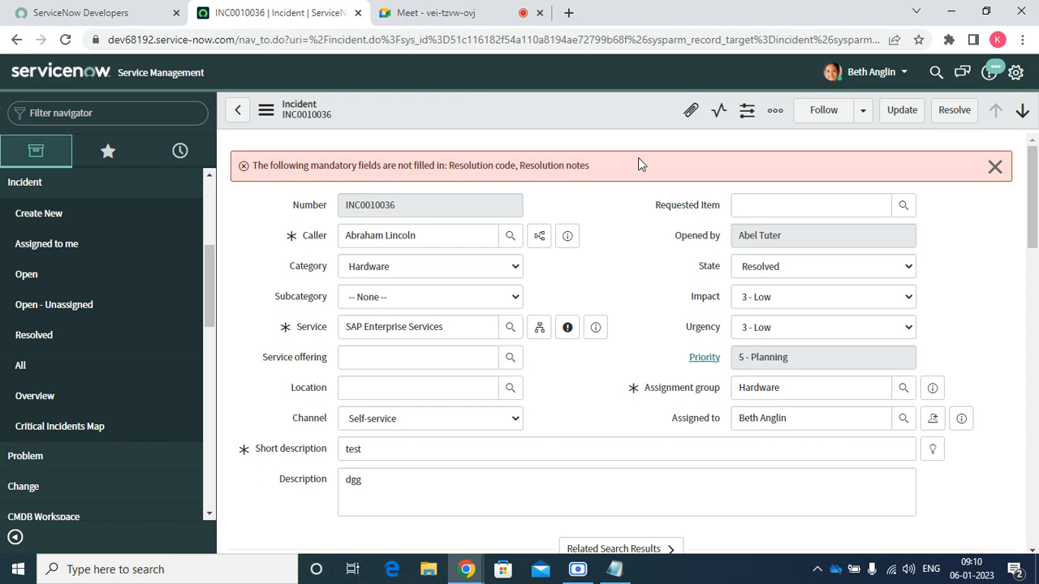
Dismiss the mandatory-fields warning, save INC0010036 as Resolved, and open its Attachments dialog
{"action": "left_click", "coordinate": [995, 167]}
{"action": "right_click", "coordinate": [552, 94]}
{"action": "right_click", "coordinate": [541, 105]}
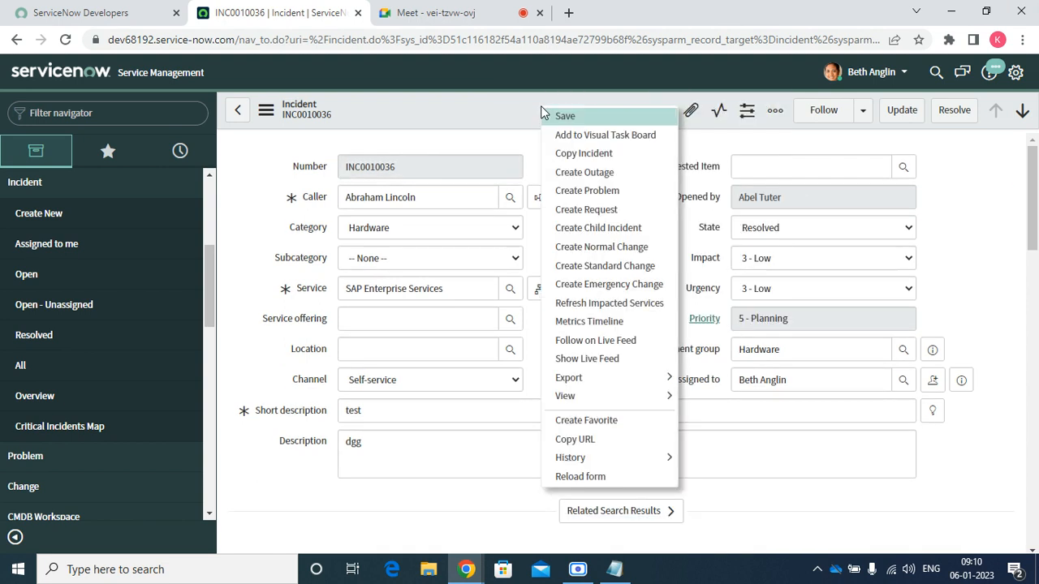
{"action": "left_click", "coordinate": [564, 117]}
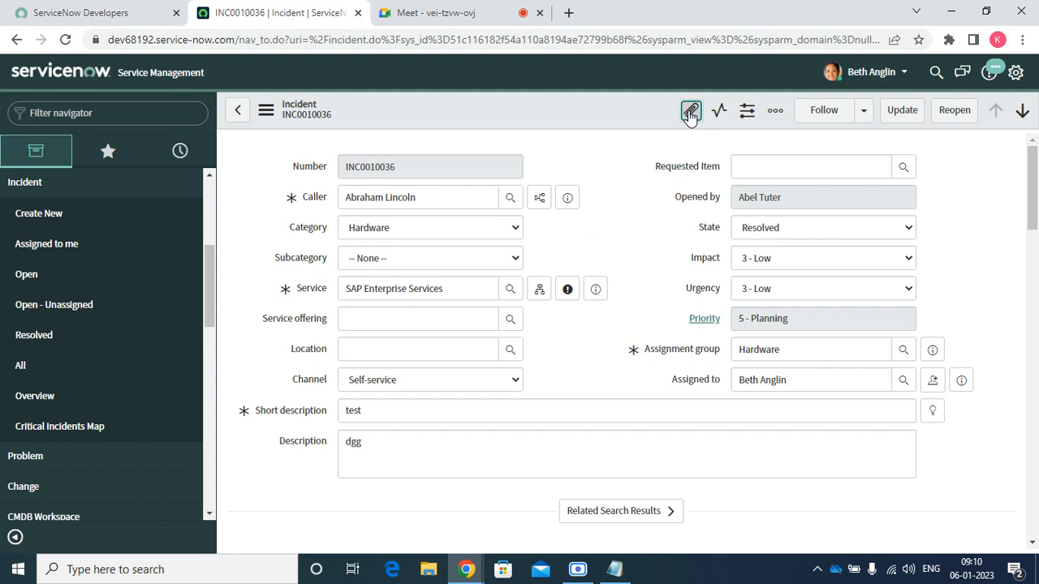
{"action": "left_click", "coordinate": [689, 112]}
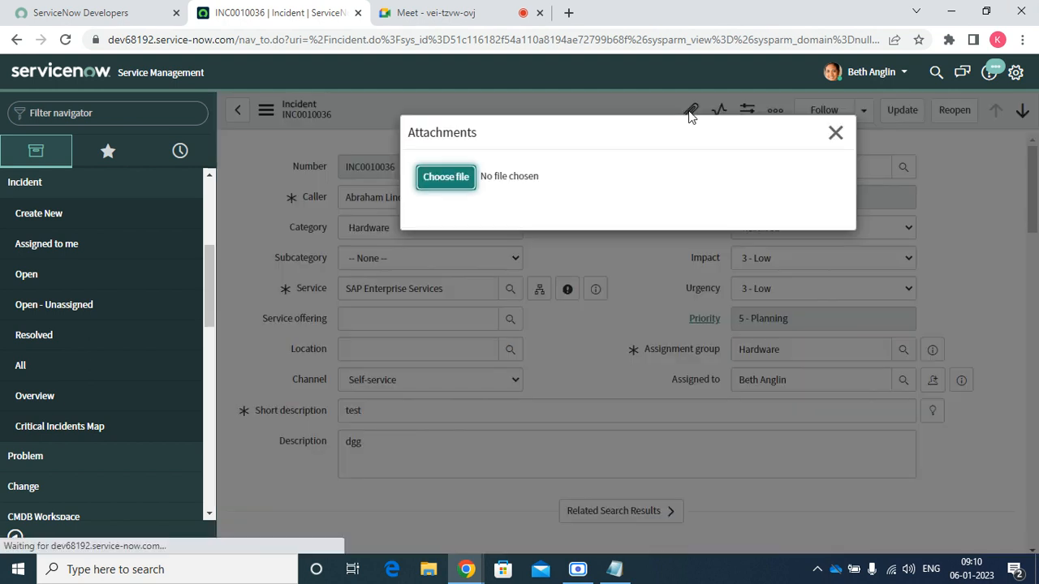
Close the Attachments dialog without attaching any file
{"action": "left_click", "coordinate": [449, 178]}
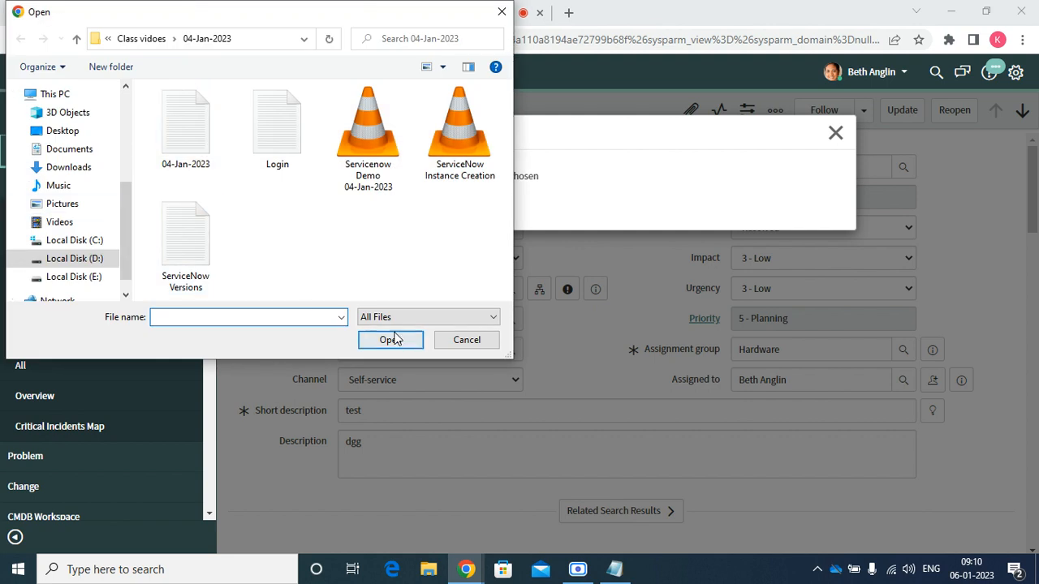
{"action": "left_click", "coordinate": [479, 341]}
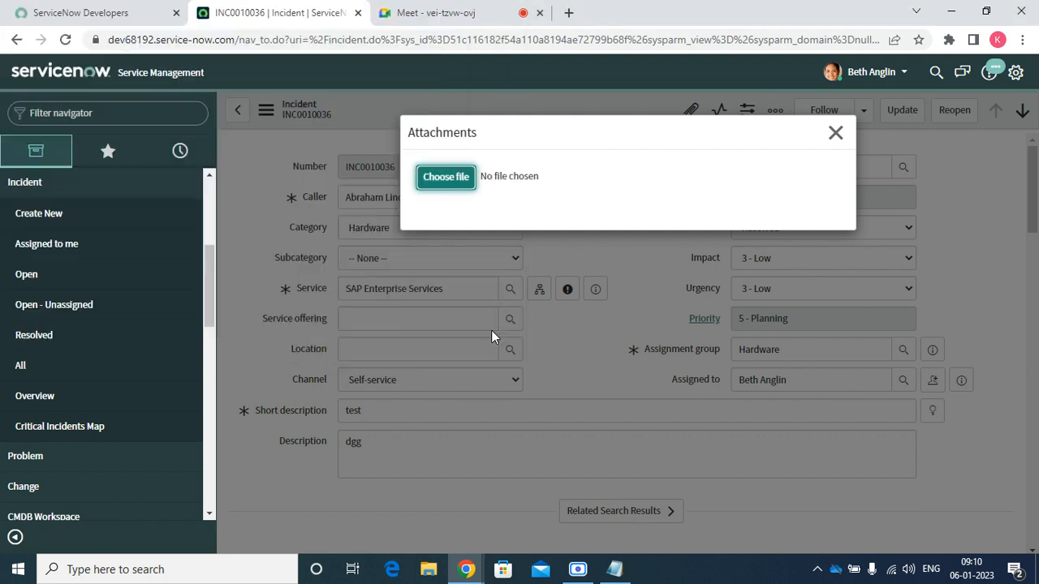
{"action": "left_click", "coordinate": [834, 135]}
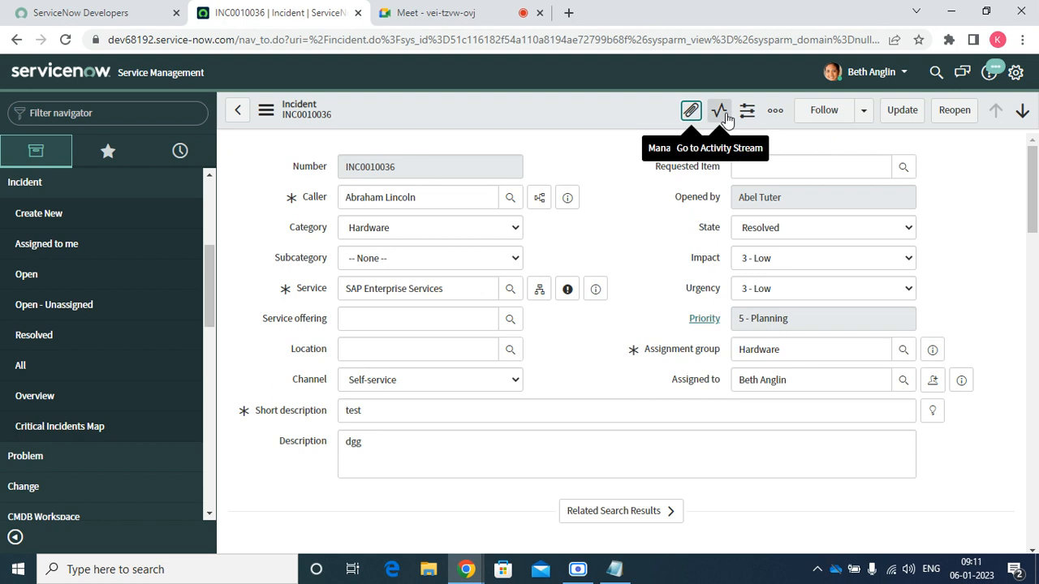
Jump to the activity stream showing the Resolved change and open Personalize Form
{"action": "left_click", "coordinate": [720, 114]}
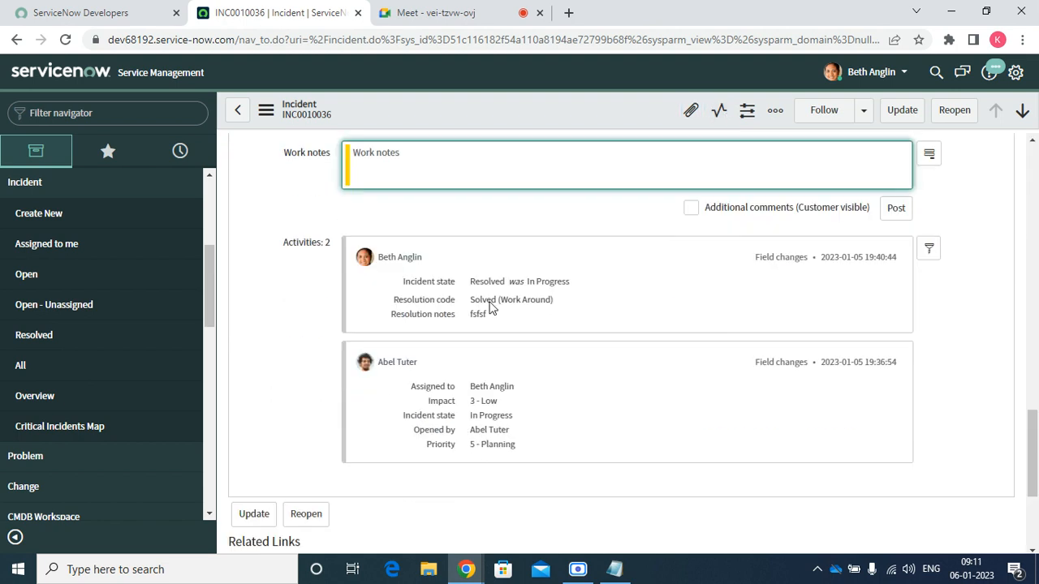
{"action": "left_click", "coordinate": [727, 119]}
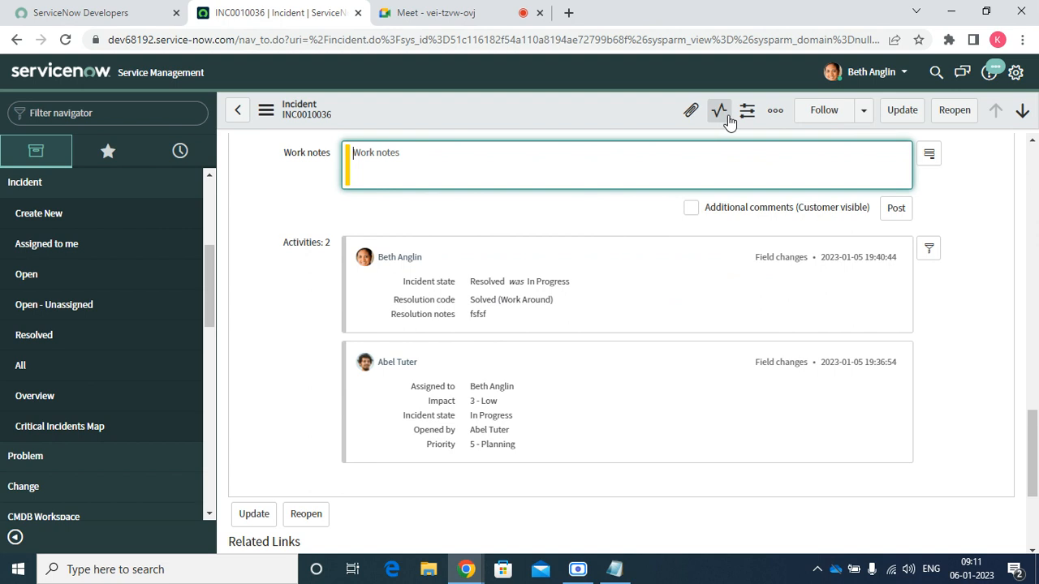
{"action": "left_click", "coordinate": [746, 113]}
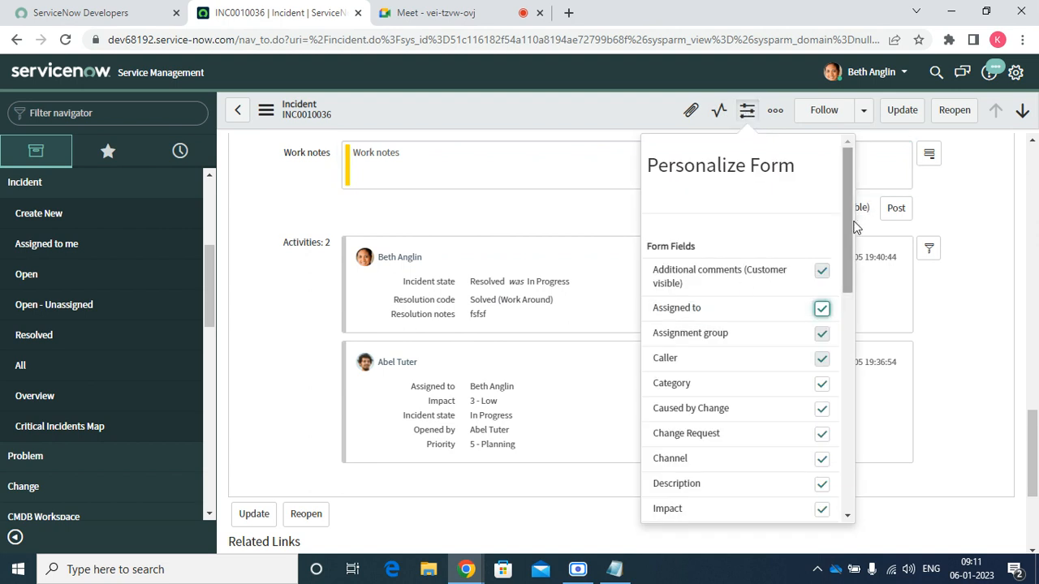
Toggle the Service offering field in Personalize Form and reload the incident form
{"action": "left_click_drag", "start_coordinate": [853, 224], "coordinate": [847, 522]}
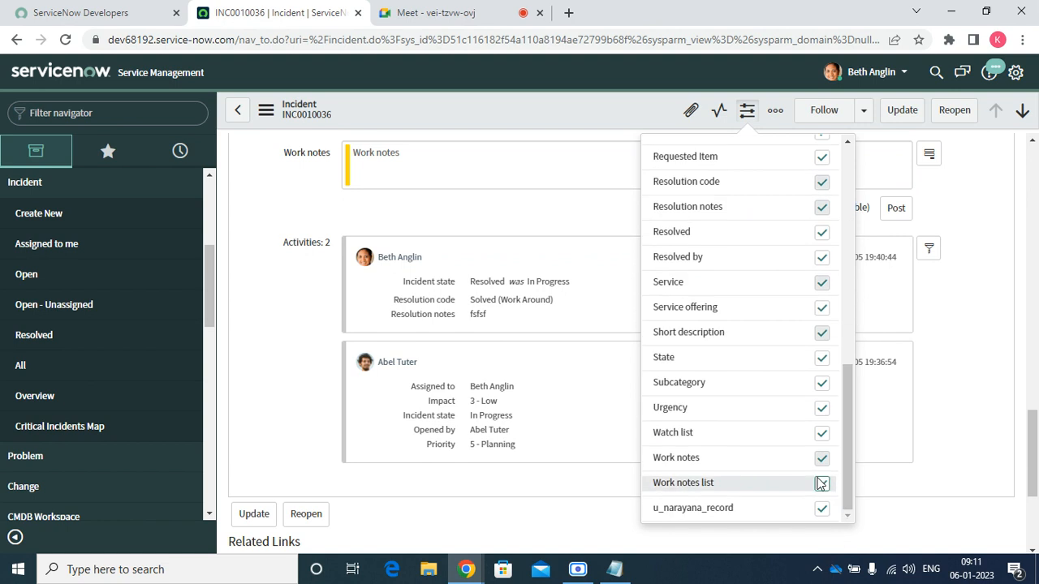
{"action": "left_click", "coordinate": [821, 312]}
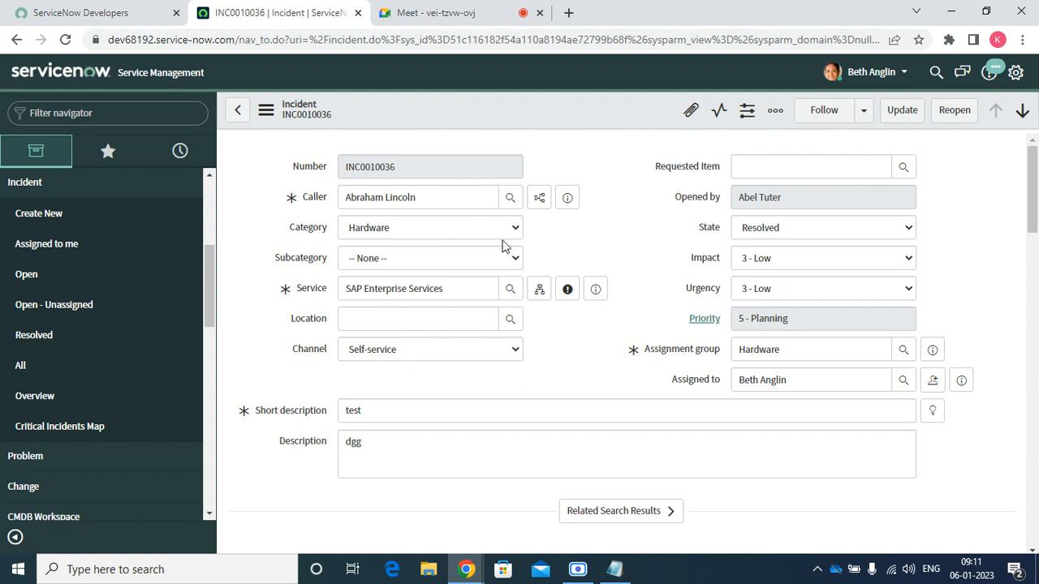
{"action": "right_click", "coordinate": [579, 116]}
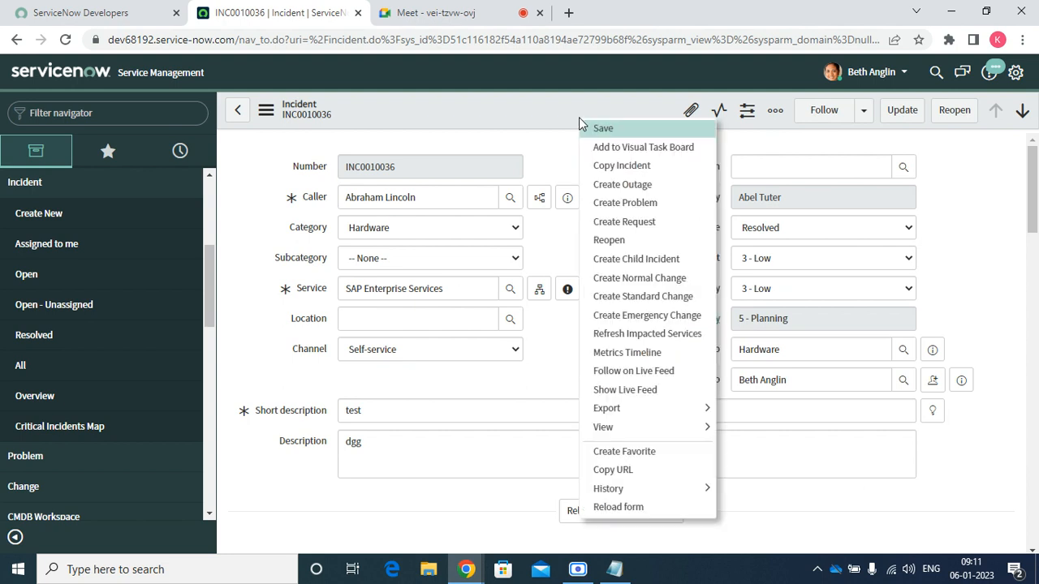
{"action": "left_click", "coordinate": [625, 507]}
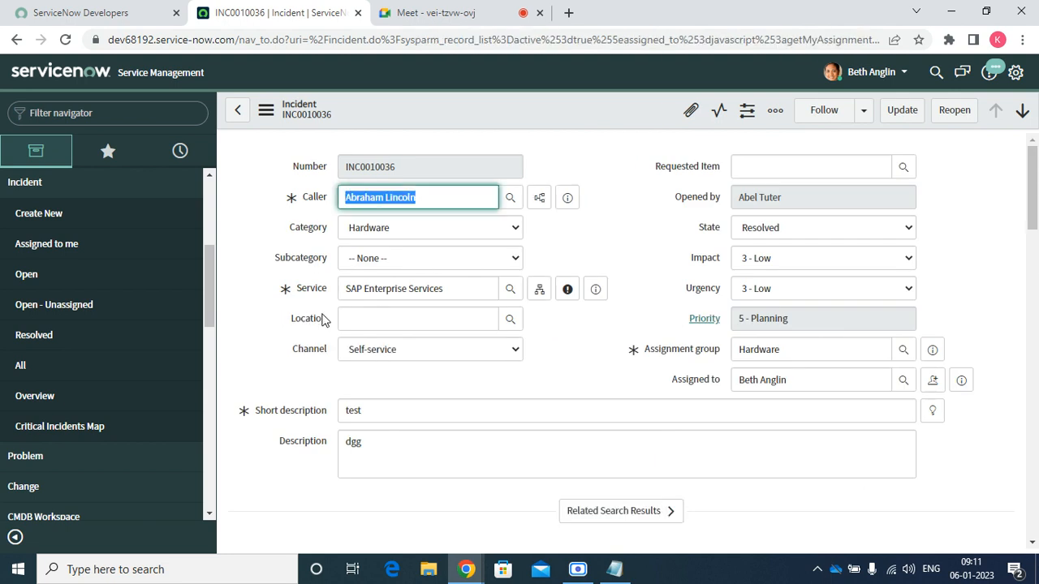
Check Service offering in the Personalize Form list so it appears above Location
{"action": "left_click", "coordinate": [747, 109]}
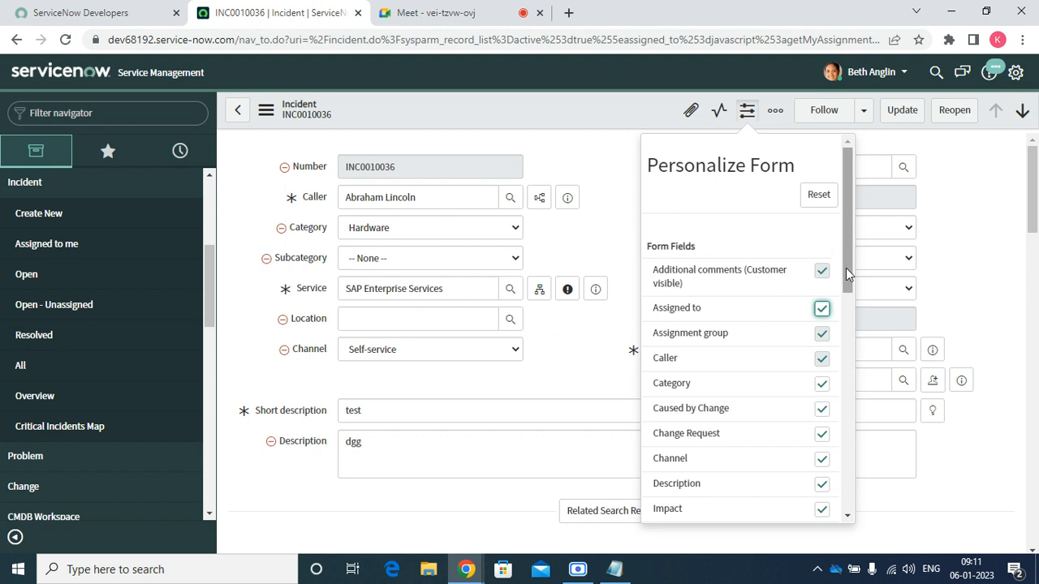
{"action": "left_click_drag", "start_coordinate": [845, 268], "coordinate": [862, 391]}
{"action": "scroll", "coordinate": [860, 406], "scroll_direction": "down", "scroll_amount": 3}
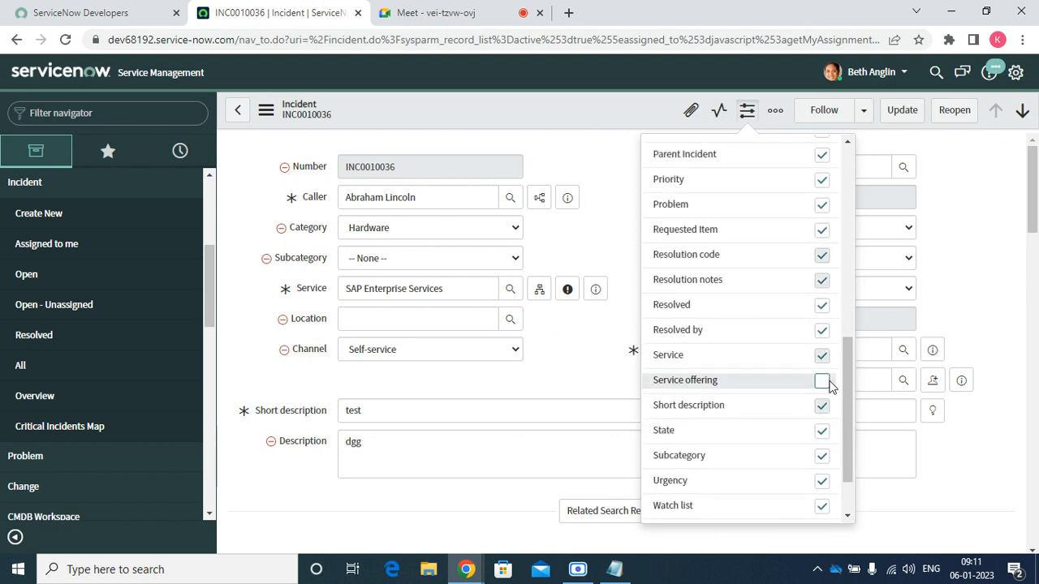
{"action": "left_click", "coordinate": [824, 381]}
{"action": "left_click", "coordinate": [557, 349]}
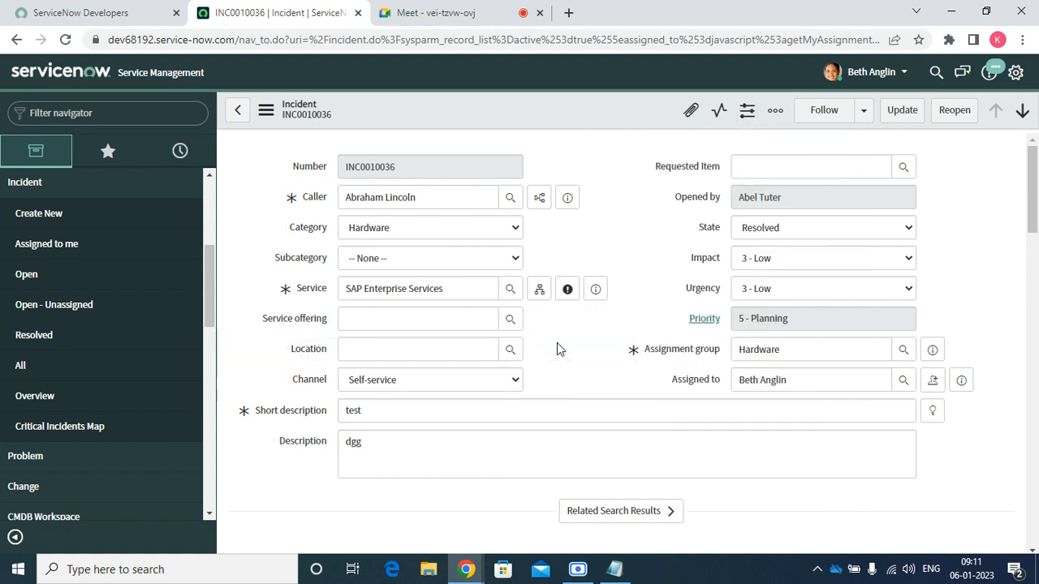
{"action": "left_click", "coordinate": [775, 111]}
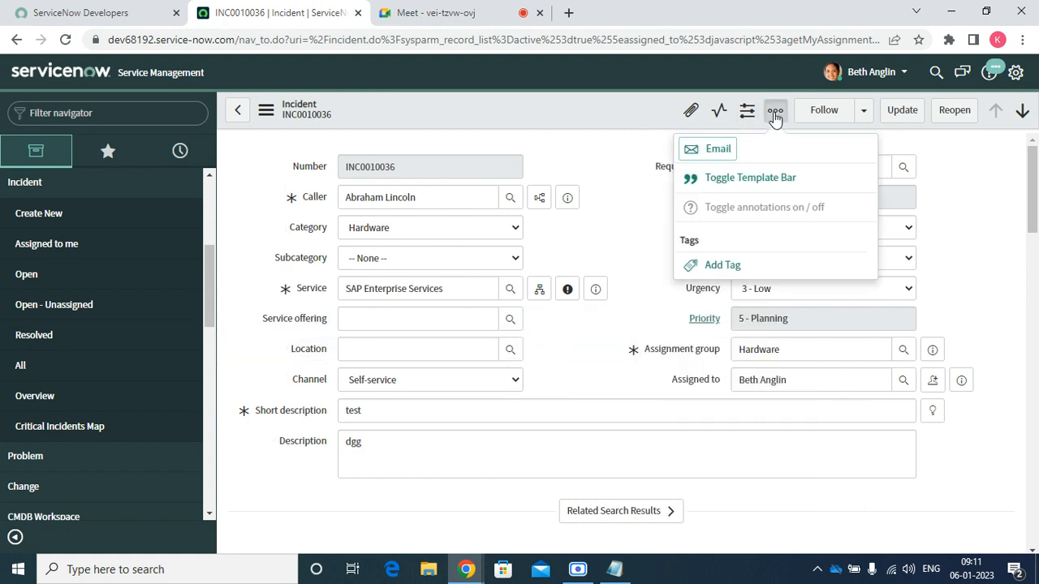
{"action": "left_click", "coordinate": [714, 155]}
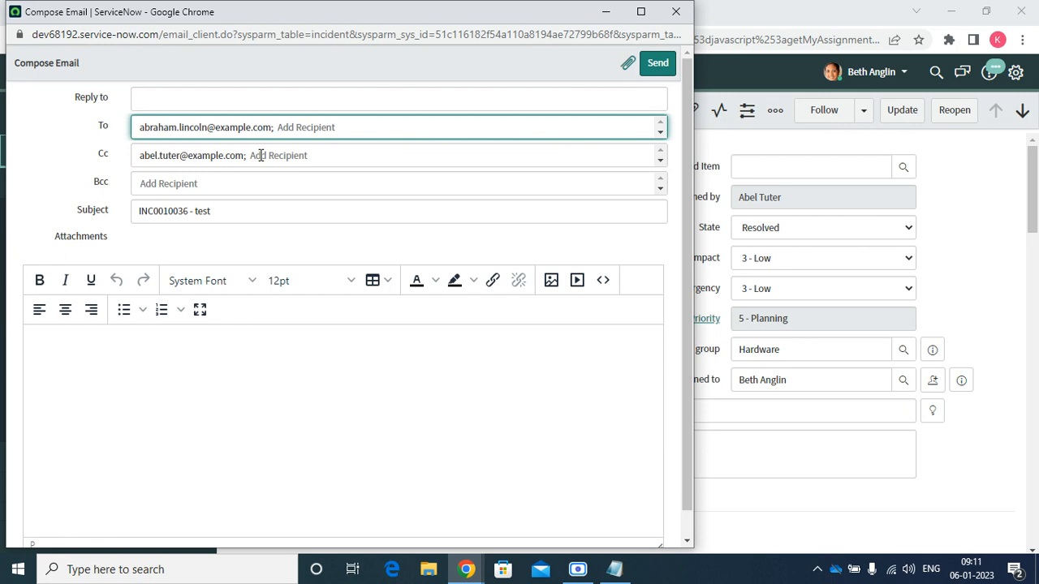
{"action": "left_click", "coordinate": [206, 101]}
{"action": "left_click", "coordinate": [79, 360]}
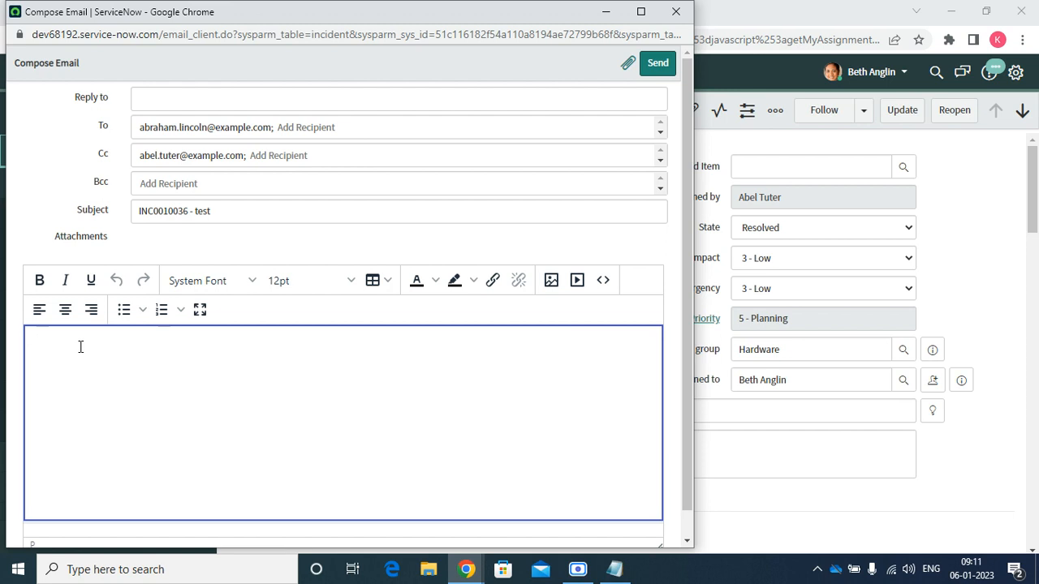
{"action": "scroll", "coordinate": [72, 357], "scroll_direction": "down", "scroll_amount": 1}
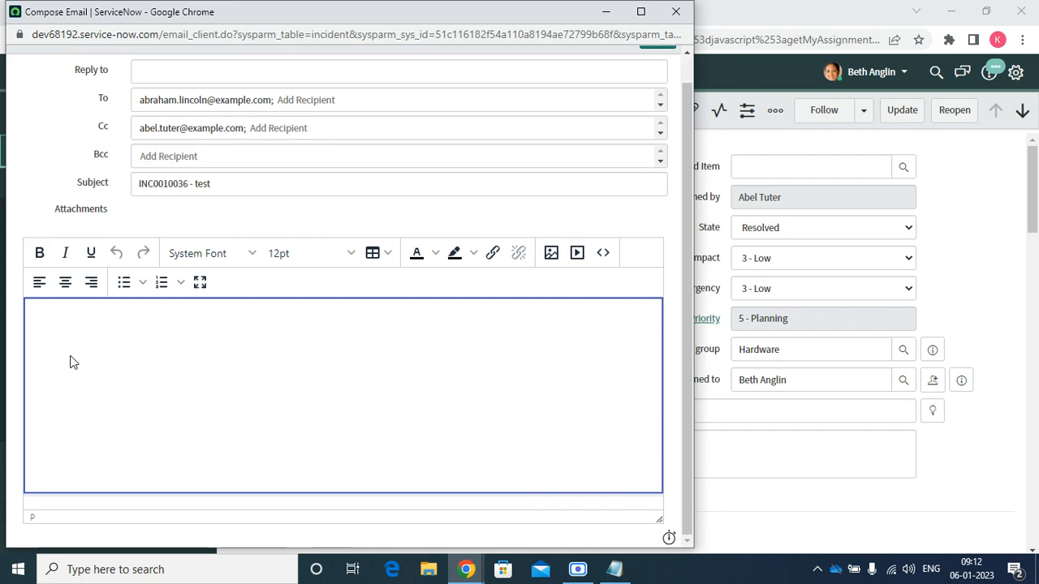
{"action": "left_click", "coordinate": [676, 11]}
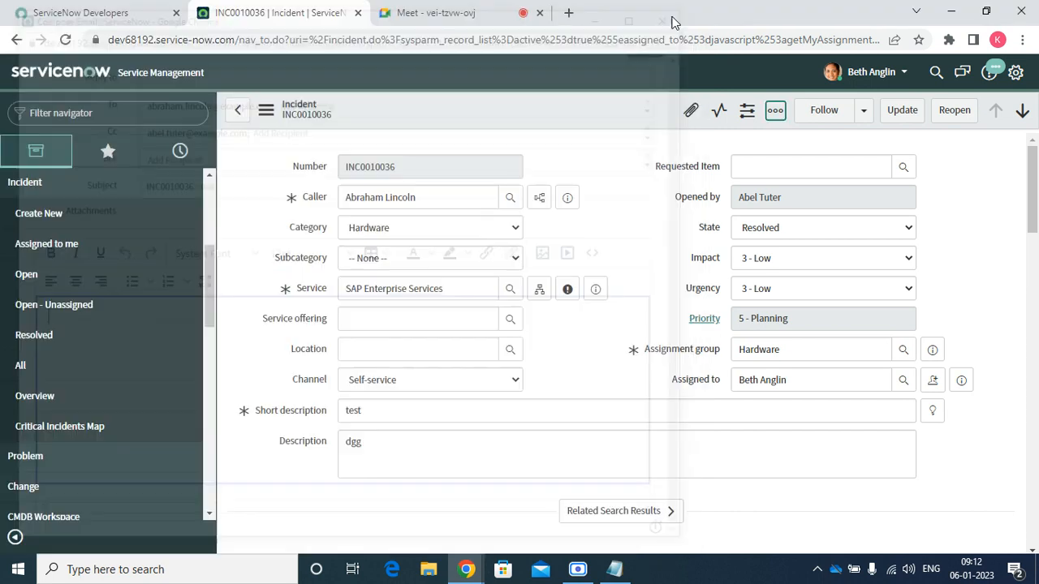
{"action": "left_click", "coordinate": [775, 110]}
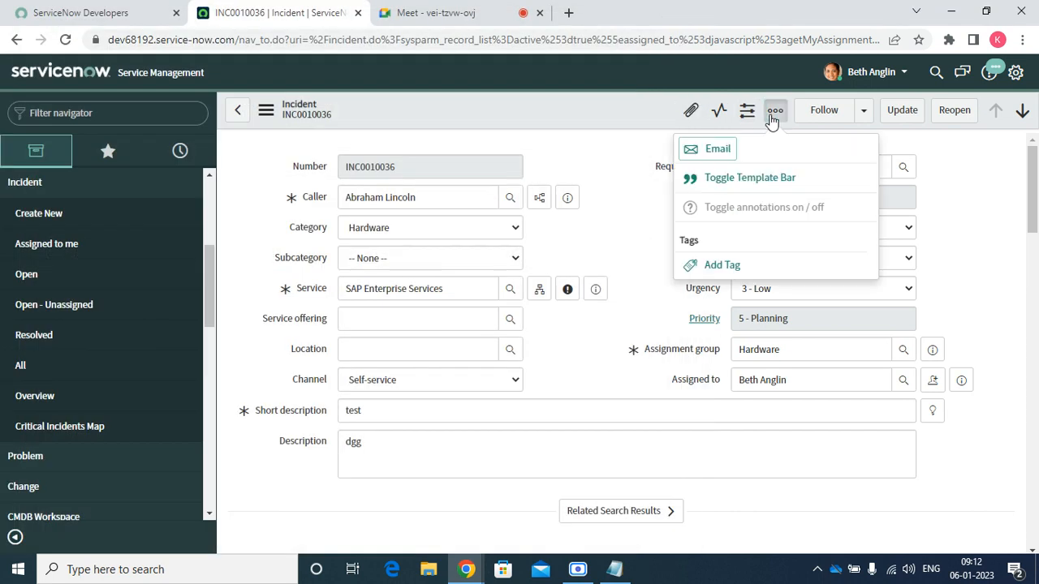
Apply the Incident Template from the template bar and review its listed changes
{"action": "left_click", "coordinate": [746, 190]}
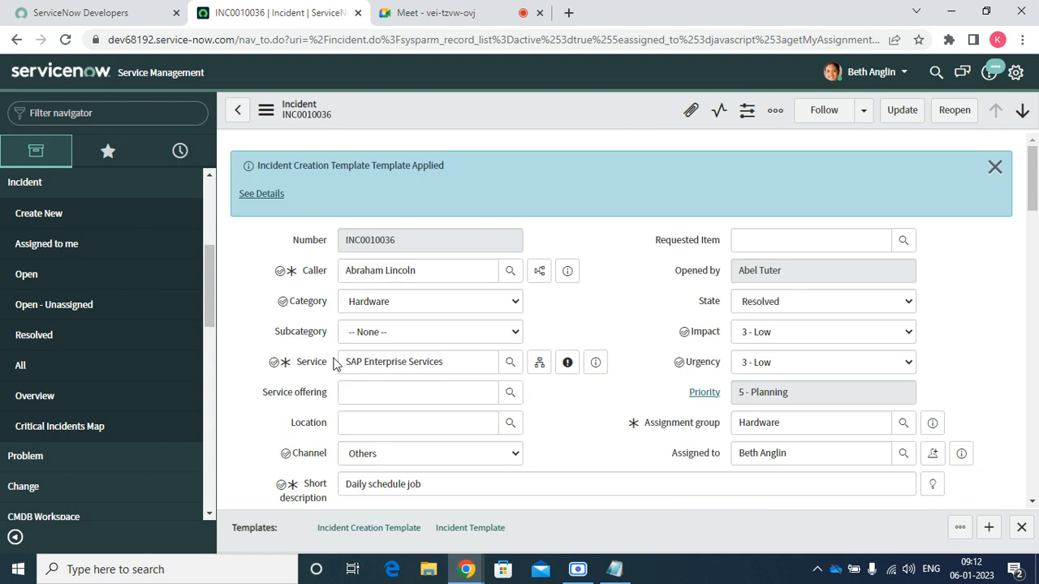
{"action": "scroll", "coordinate": [623, 455], "scroll_direction": "down", "scroll_amount": 15}
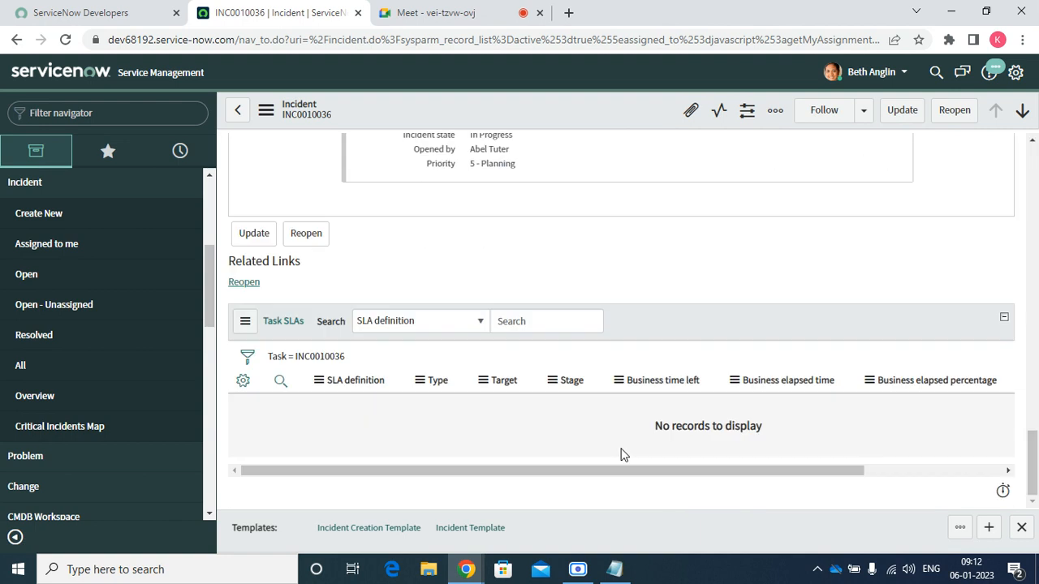
{"action": "left_click", "coordinate": [487, 529]}
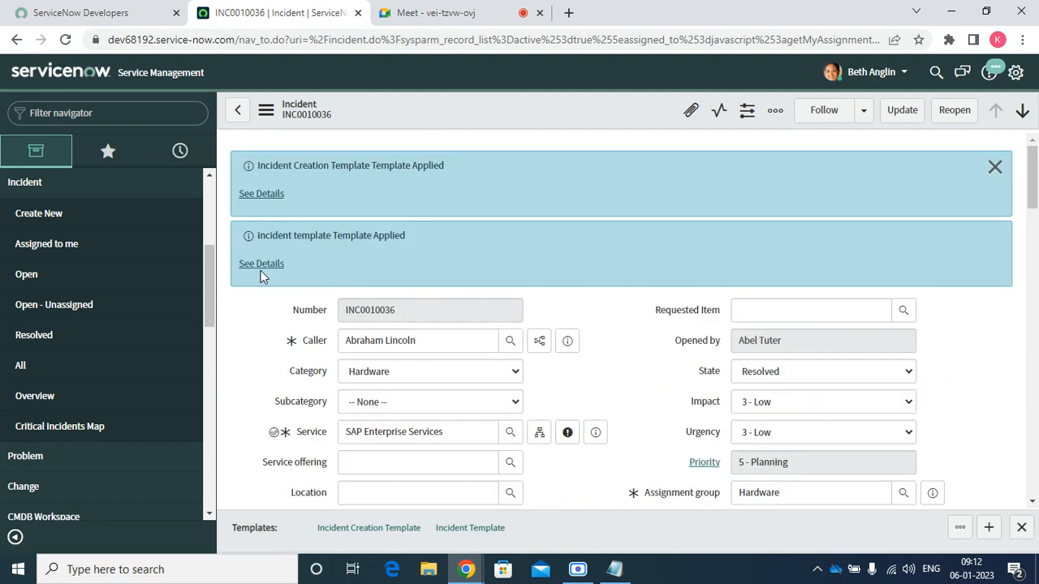
{"action": "left_click", "coordinate": [260, 268]}
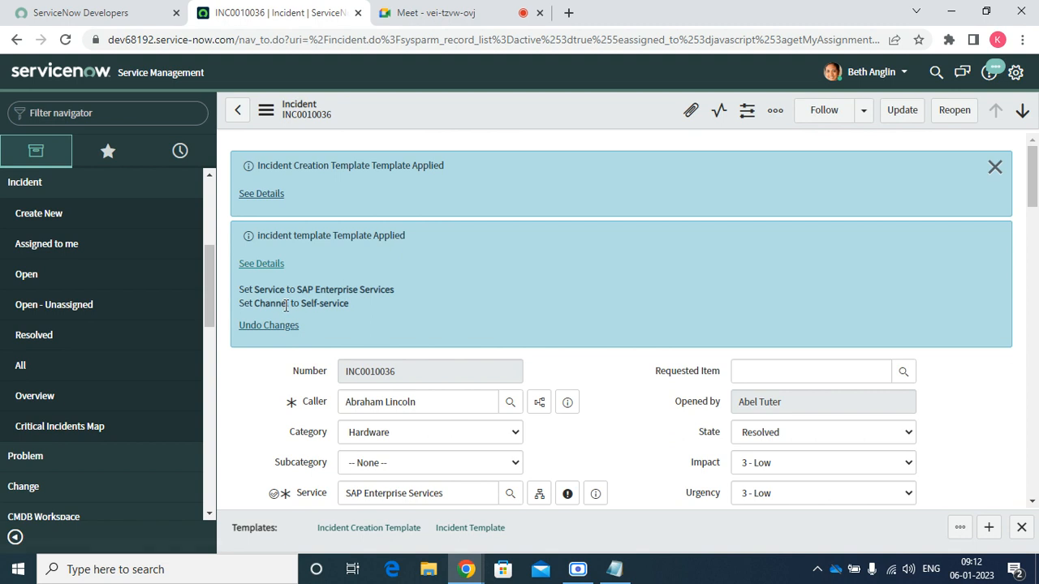
{"action": "scroll", "coordinate": [315, 316], "scroll_direction": "down", "scroll_amount": 15}
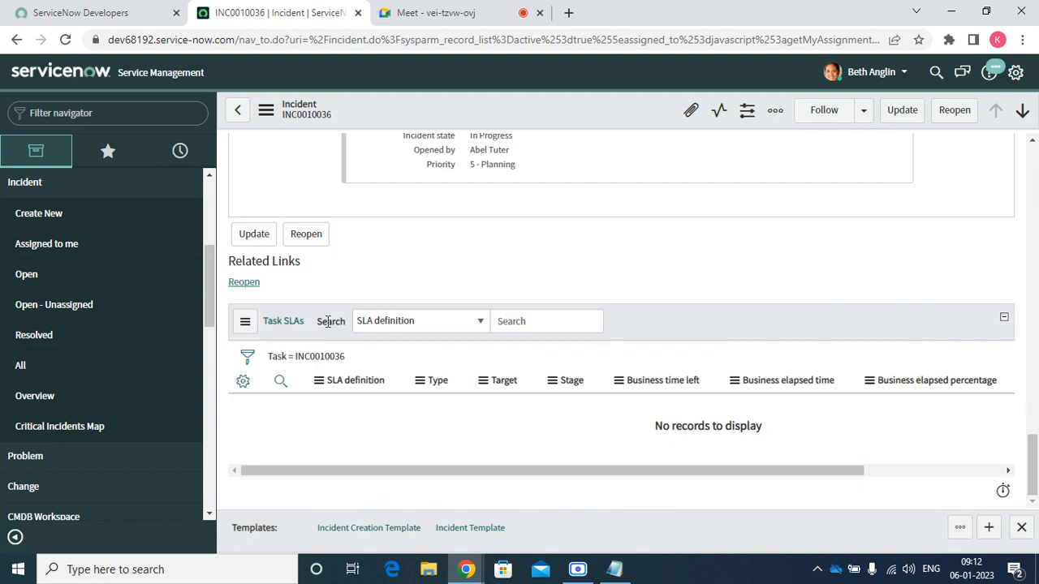
{"action": "left_click_drag", "start_coordinate": [1033, 454], "coordinate": [1036, 207]}
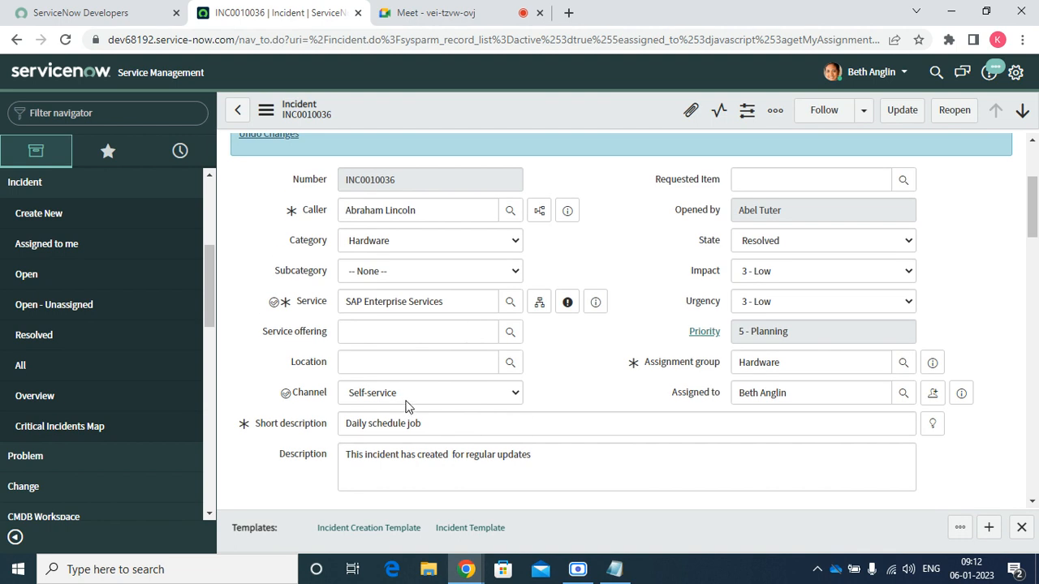
{"action": "scroll", "coordinate": [645, 330], "scroll_direction": "up", "scroll_amount": 3}
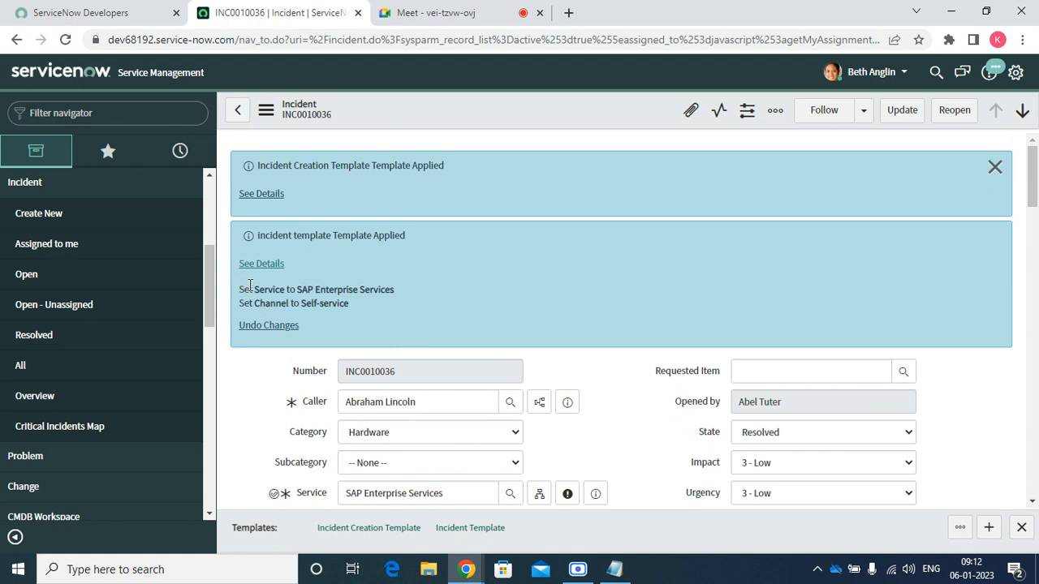
{"action": "left_click_drag", "start_coordinate": [250, 286], "coordinate": [345, 305]}
Check the Incident Creation Template details, then reload the form discarding template changes
{"action": "left_click", "coordinate": [252, 193]}
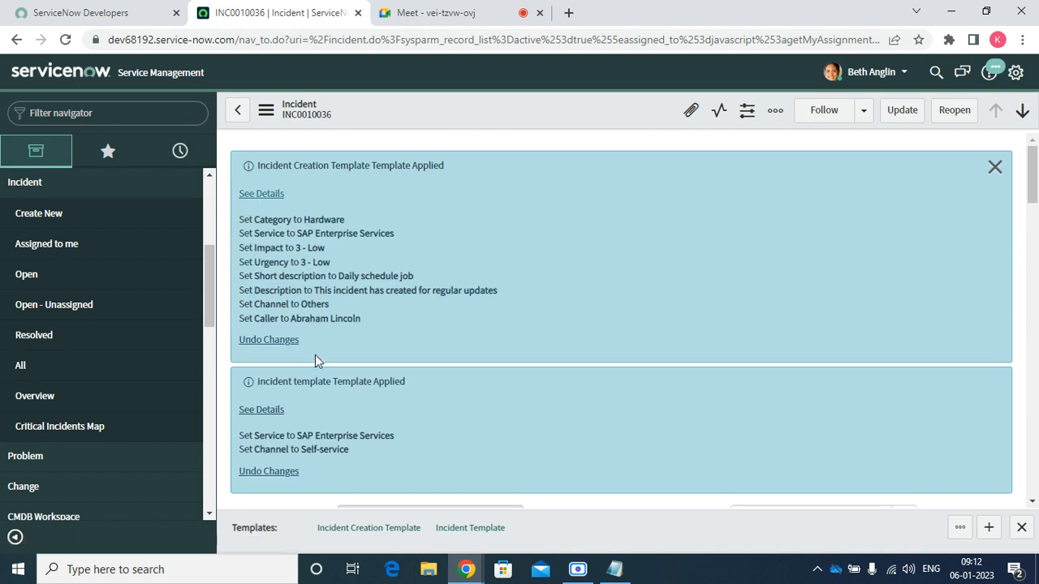
{"action": "right_click", "coordinate": [535, 112]}
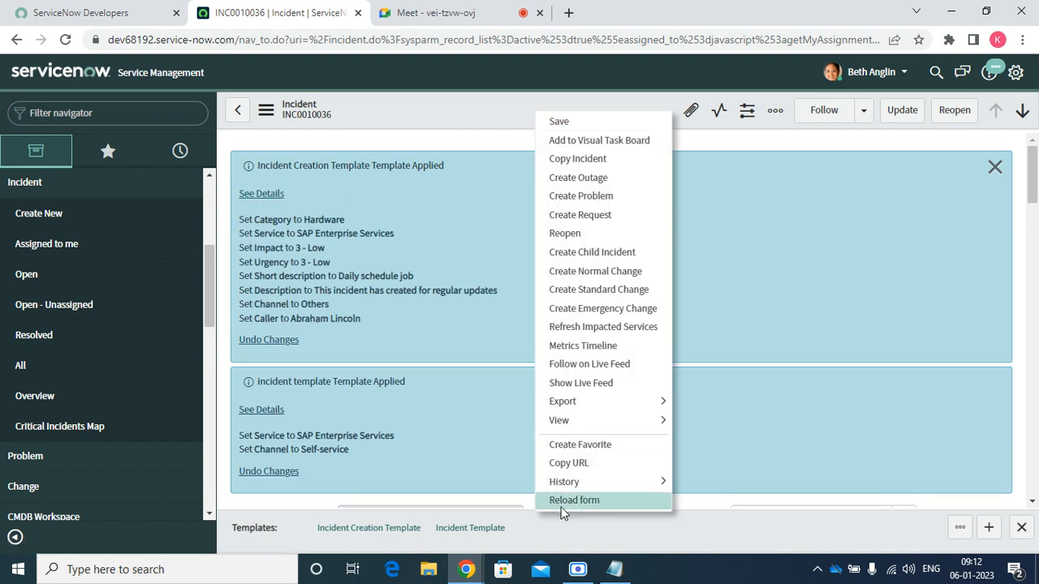
{"action": "left_click", "coordinate": [563, 502]}
{"action": "left_click", "coordinate": [594, 126]}
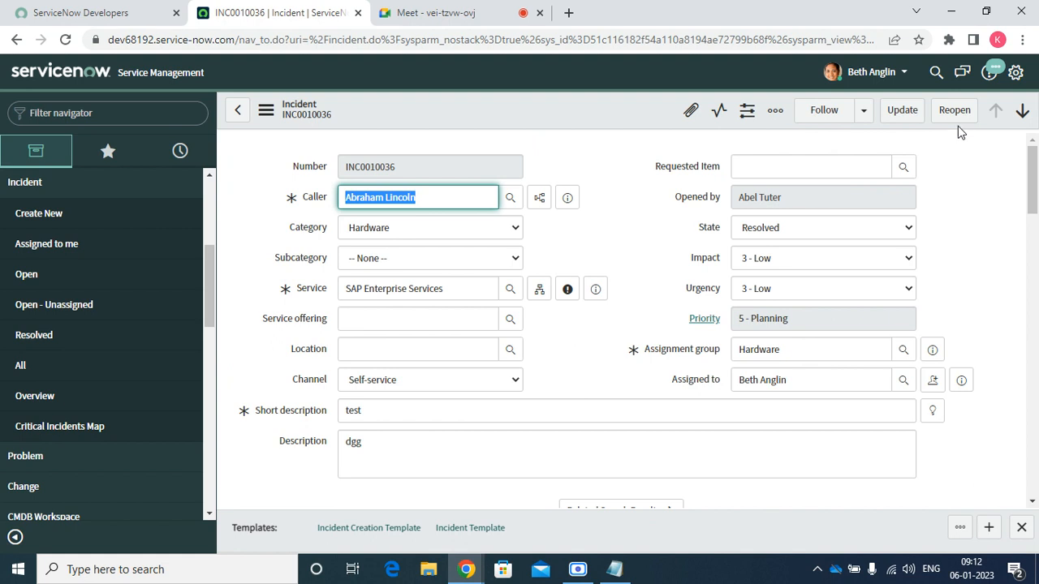
End impersonation from the user menu to return to the System Administrator account
{"action": "left_click", "coordinate": [885, 73]}
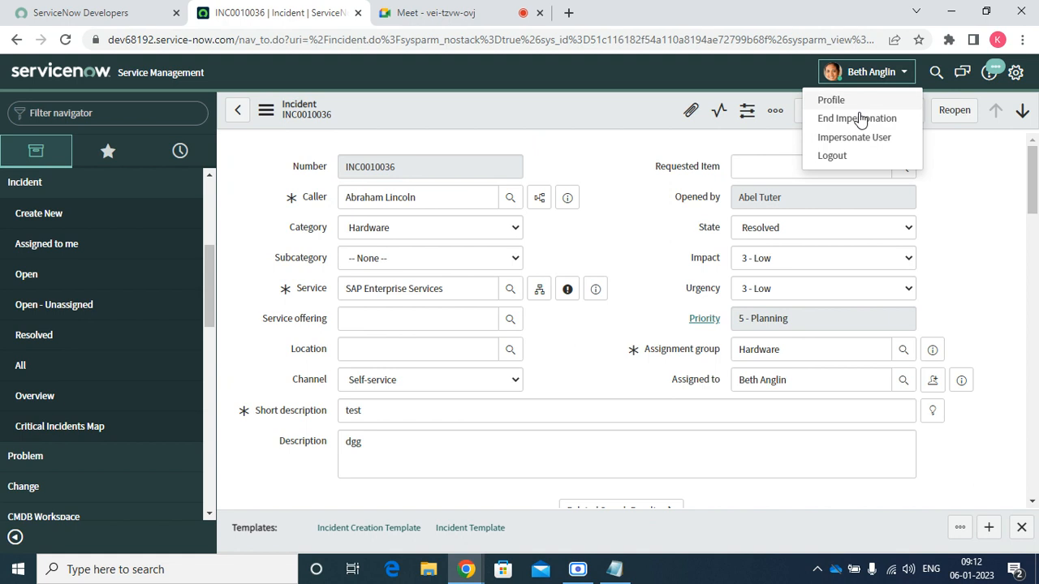
{"action": "left_click", "coordinate": [859, 119]}
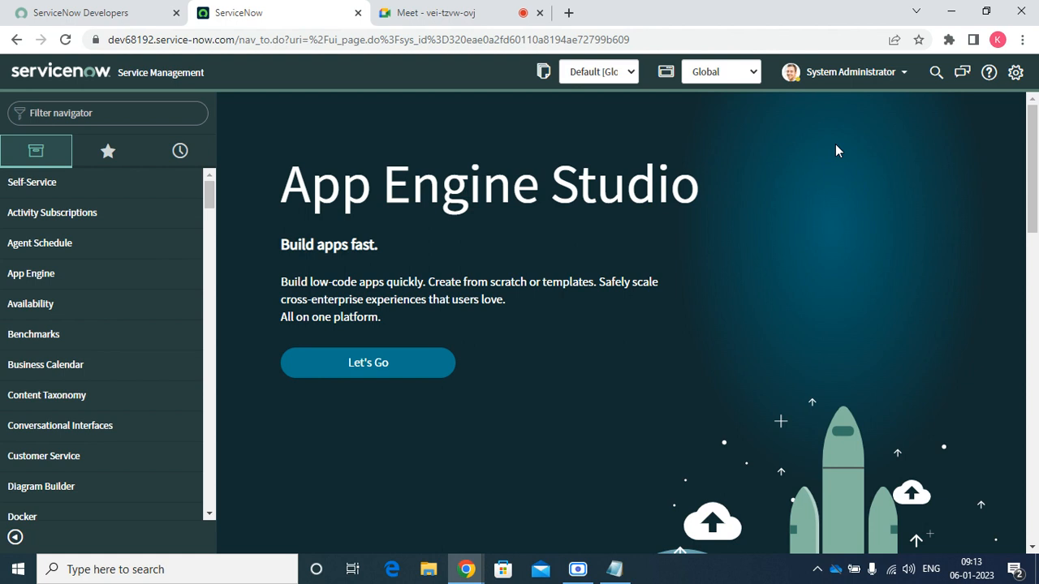
Collapse the Narayana module in the application navigator
{"action": "scroll", "coordinate": [49, 379], "scroll_direction": "down", "scroll_amount": 15}
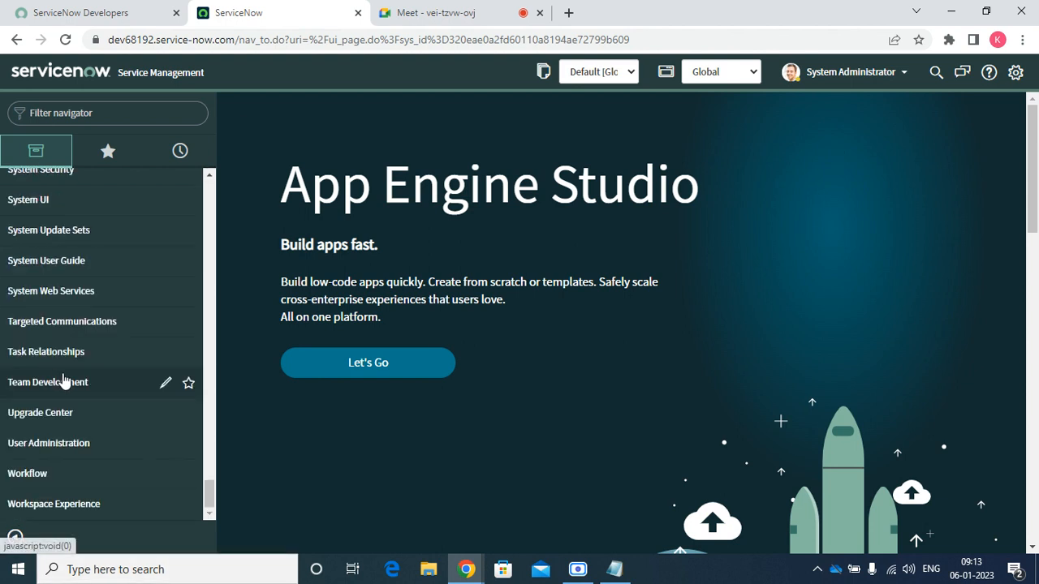
{"action": "scroll", "coordinate": [65, 381], "scroll_direction": "up", "scroll_amount": 15}
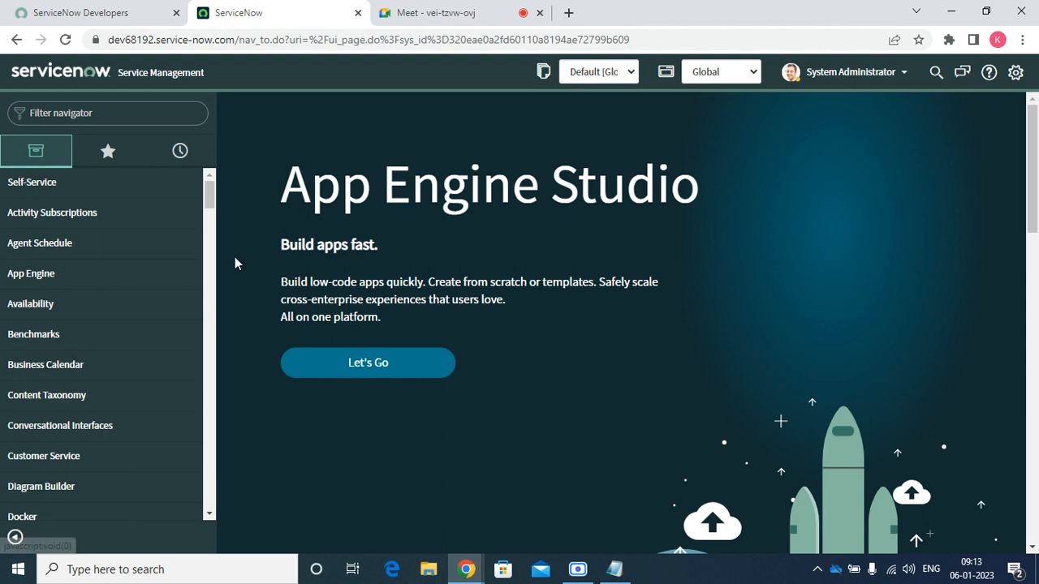
{"action": "left_click_drag", "start_coordinate": [211, 194], "coordinate": [211, 257]}
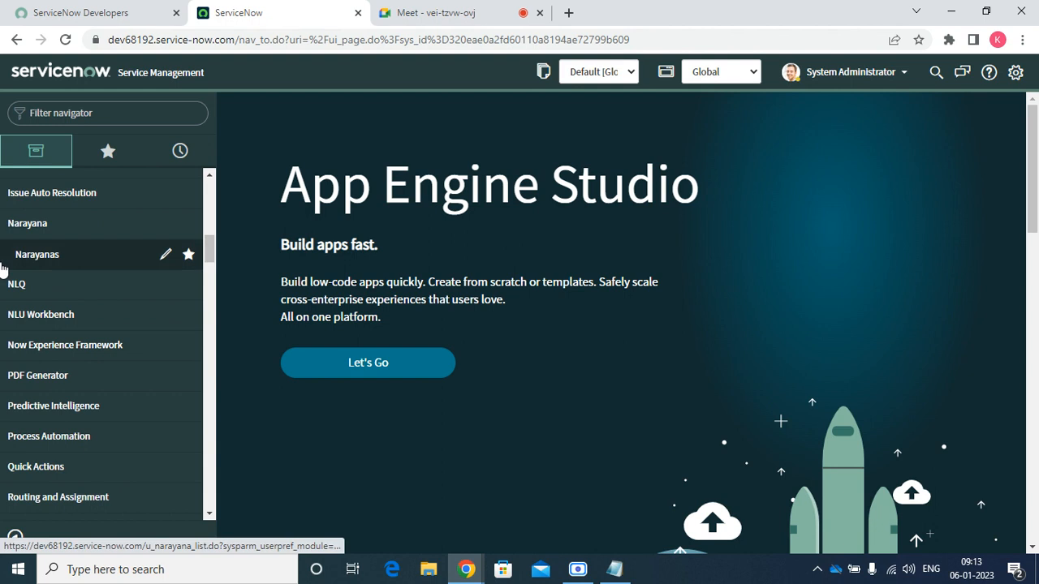
{"action": "left_click", "coordinate": [12, 223]}
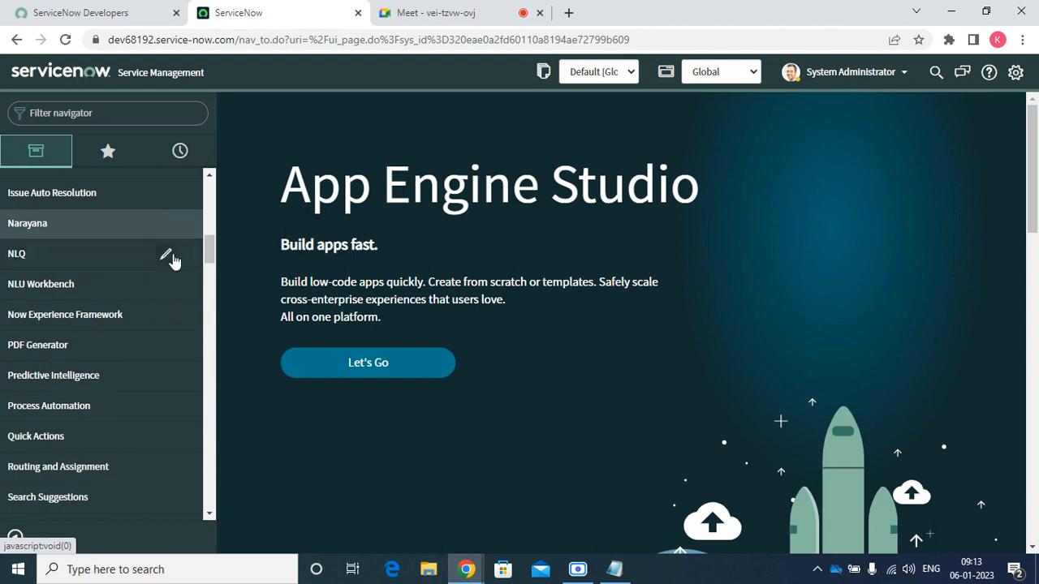
{"action": "left_click_drag", "start_coordinate": [208, 248], "coordinate": [208, 224]}
Filter the navigator by 'inc' and scroll to the Incident modules
{"action": "left_click", "coordinate": [135, 111]}
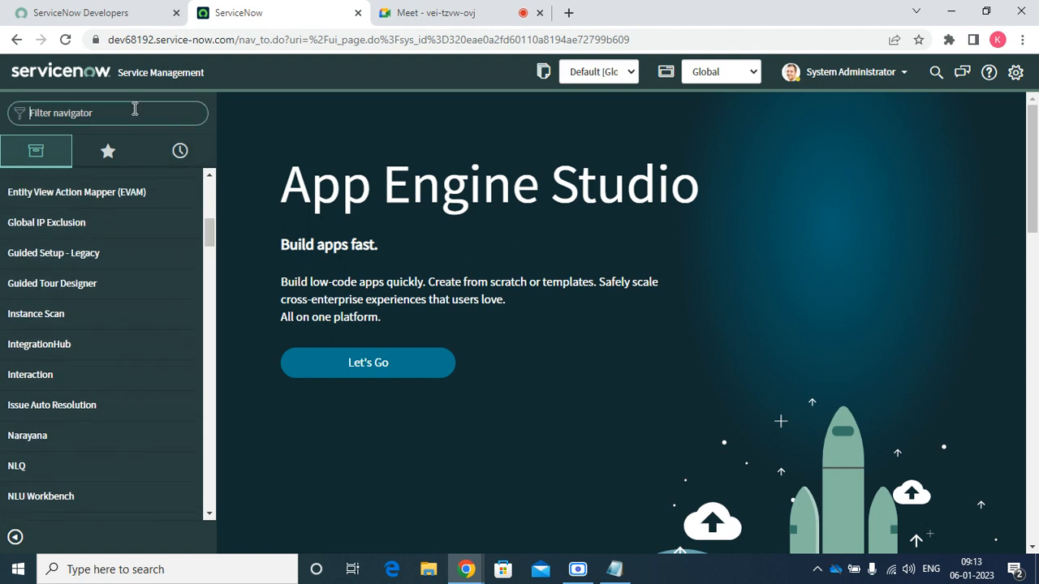
{"action": "type", "text": "ini"}
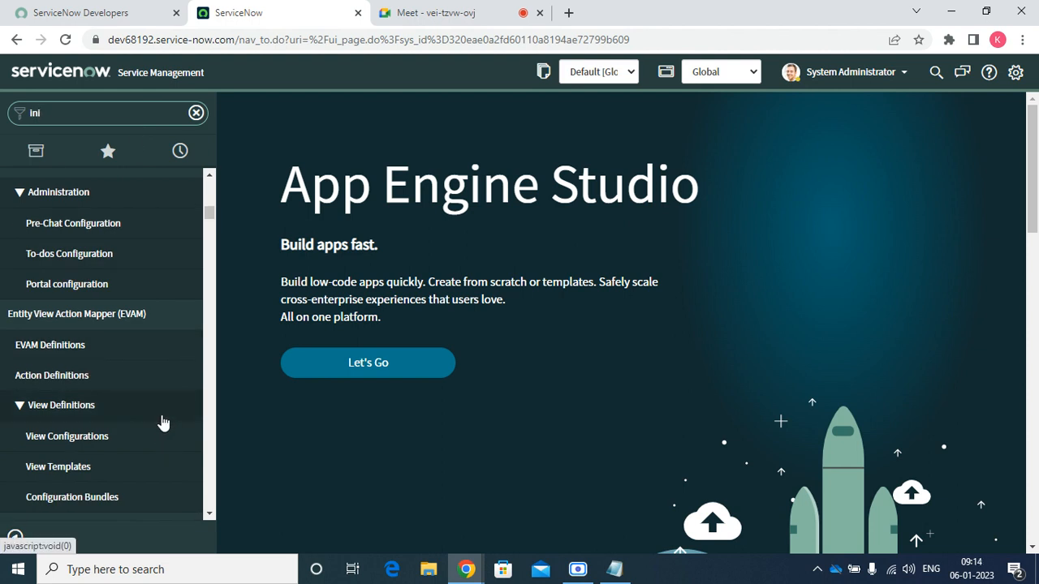
{"action": "key", "text": "BackSpace"}
{"action": "type", "text": "cc"}
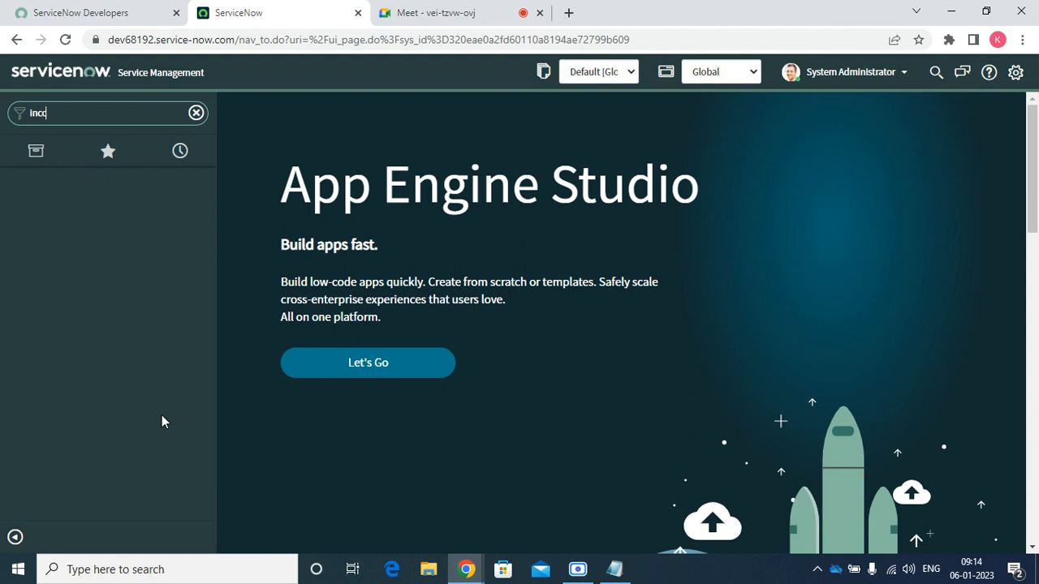
{"action": "key", "text": "BackSpace"}
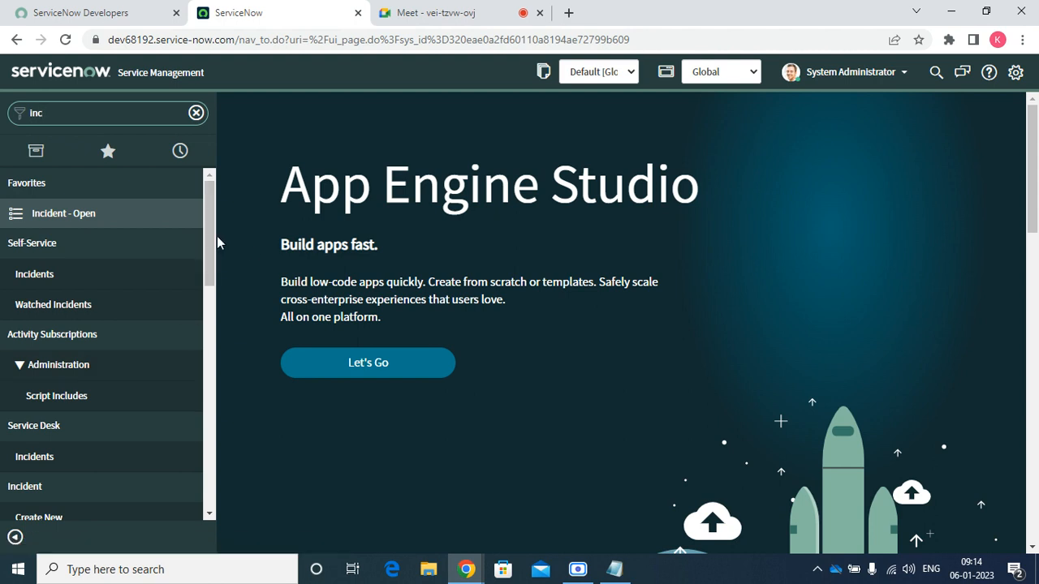
{"action": "left_click_drag", "start_coordinate": [211, 241], "coordinate": [208, 319]}
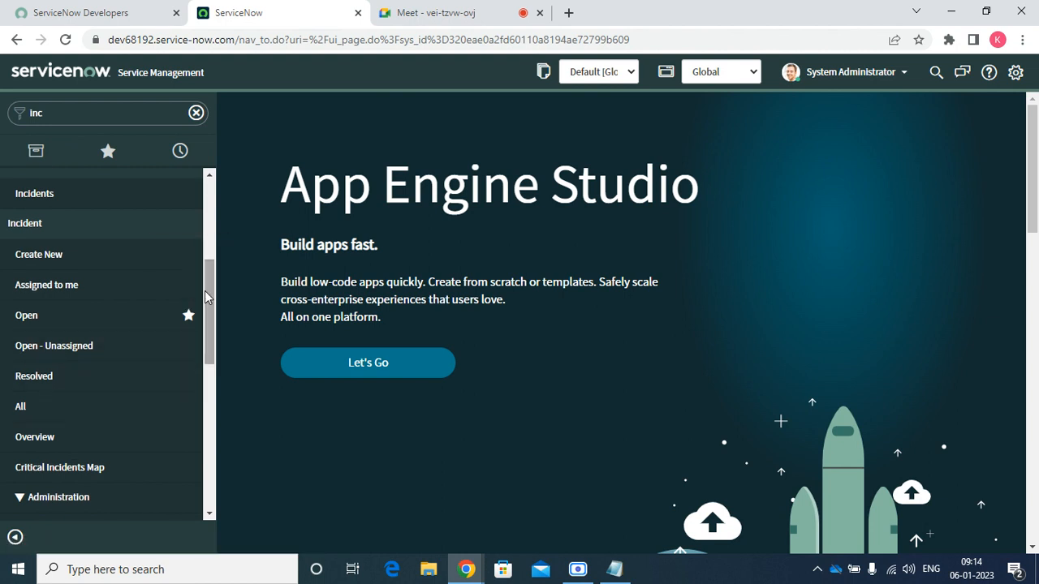
{"action": "left_click_drag", "start_coordinate": [206, 292], "coordinate": [210, 340]}
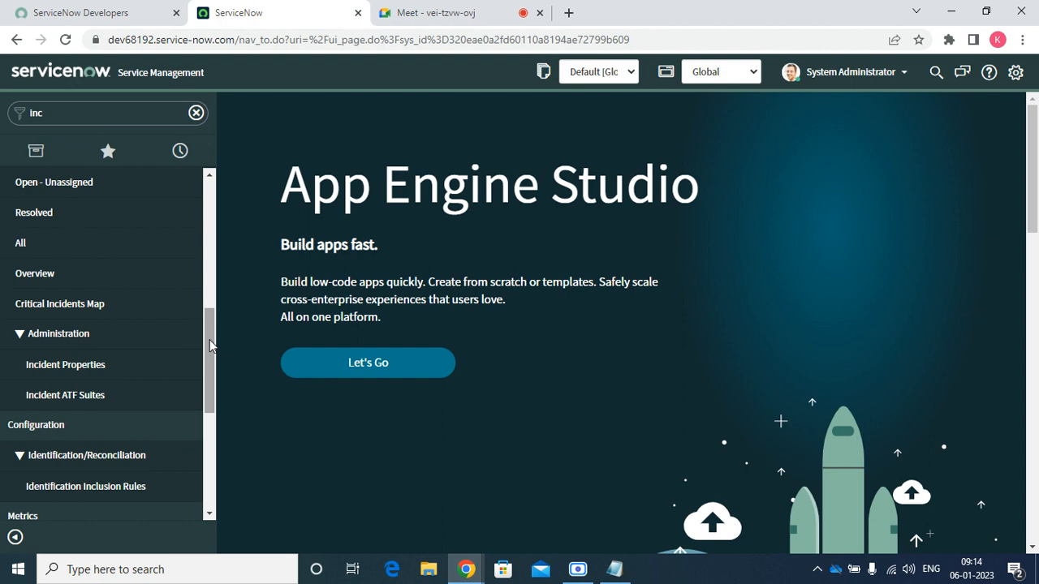
On Incident Properties, uncheck auto closure of incidents based on Resolution date, keeping 7 days
{"action": "left_click", "coordinate": [97, 372]}
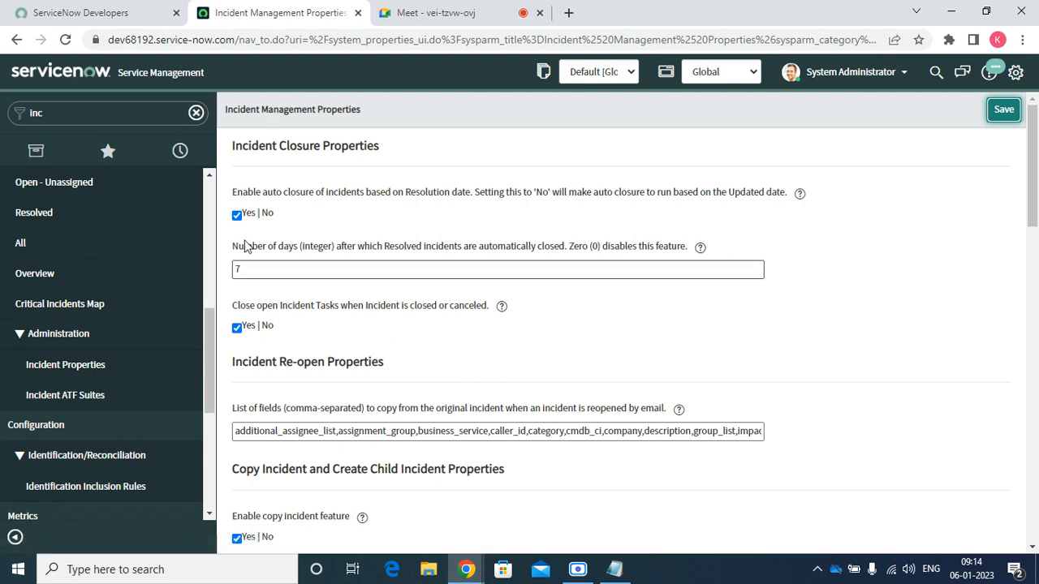
{"action": "left_click_drag", "start_coordinate": [228, 260], "coordinate": [678, 269]}
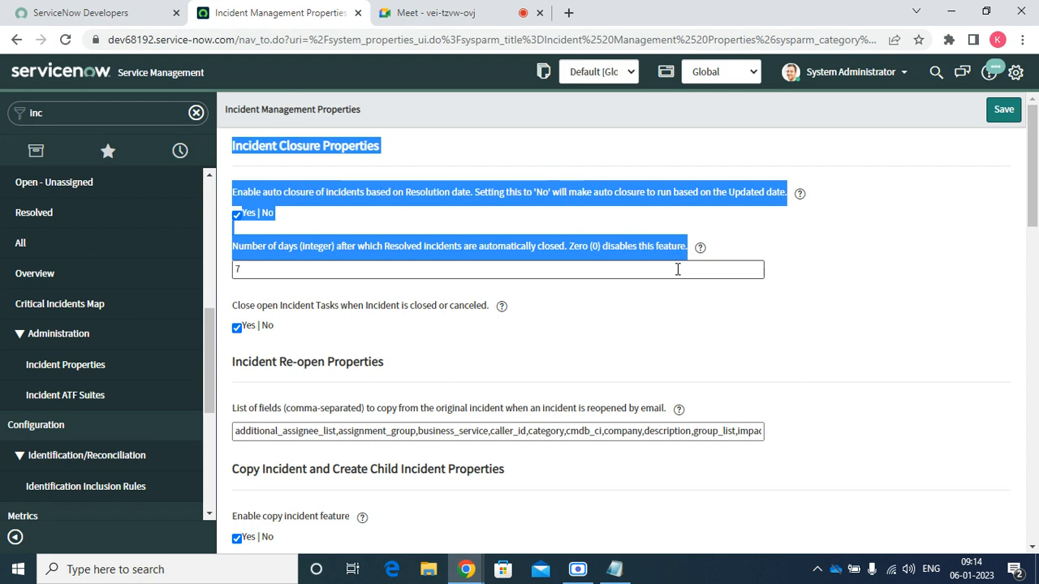
{"action": "left_click", "coordinate": [678, 269]}
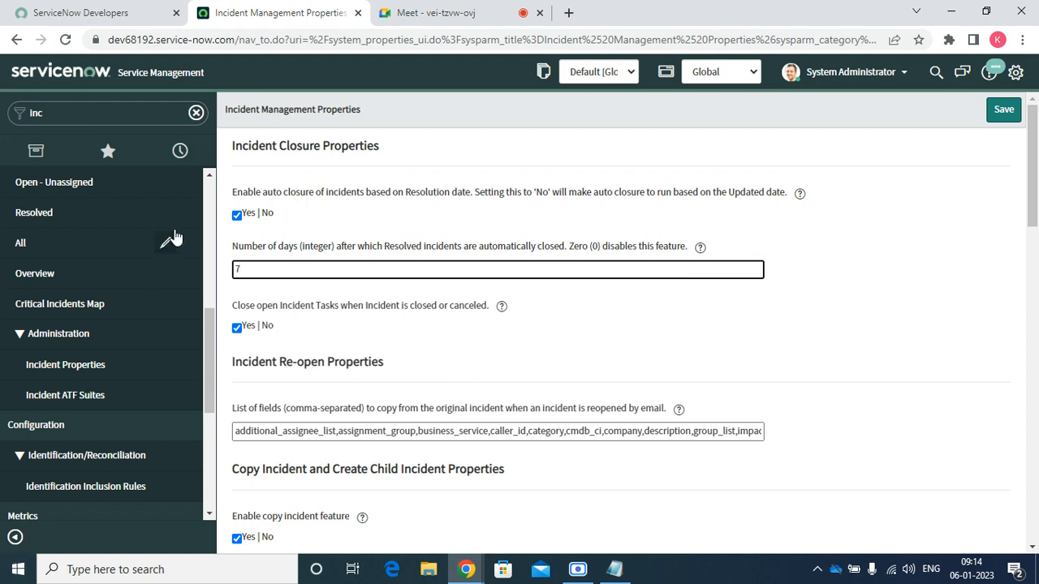
{"action": "left_click", "coordinate": [471, 195]}
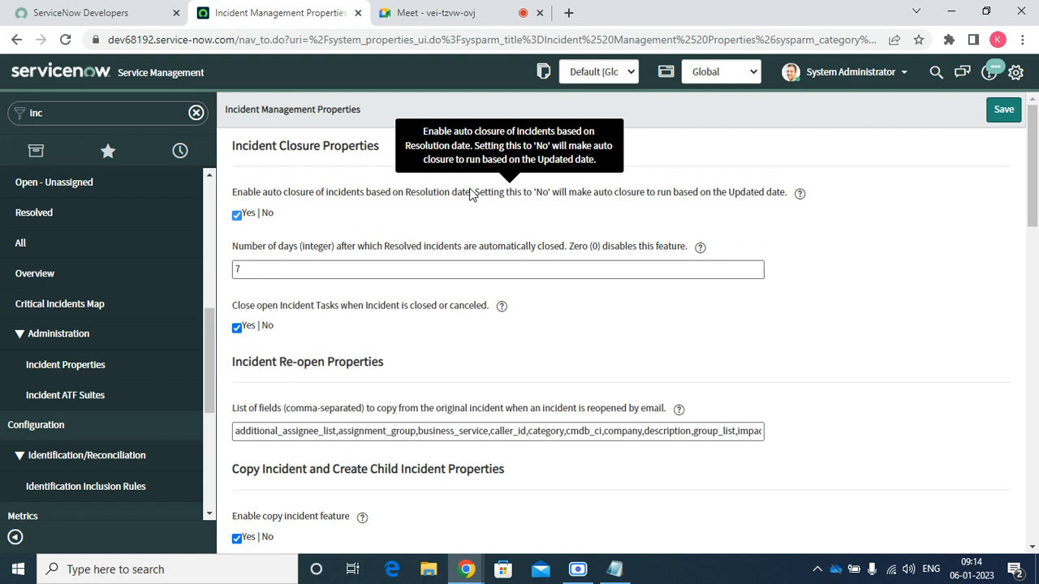
{"action": "left_click_drag", "start_coordinate": [471, 195], "coordinate": [401, 196]}
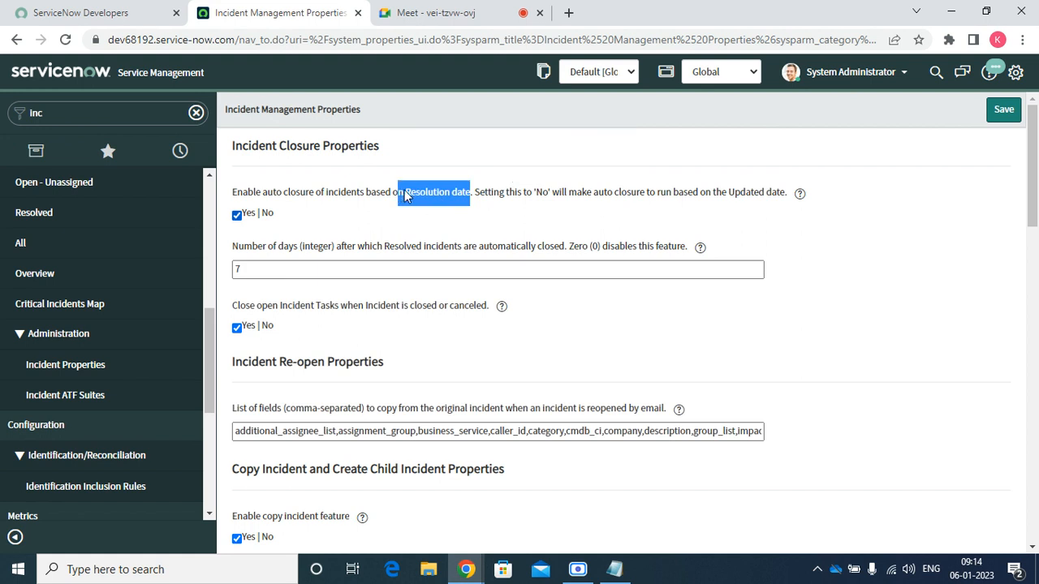
{"action": "left_click", "coordinate": [439, 199]}
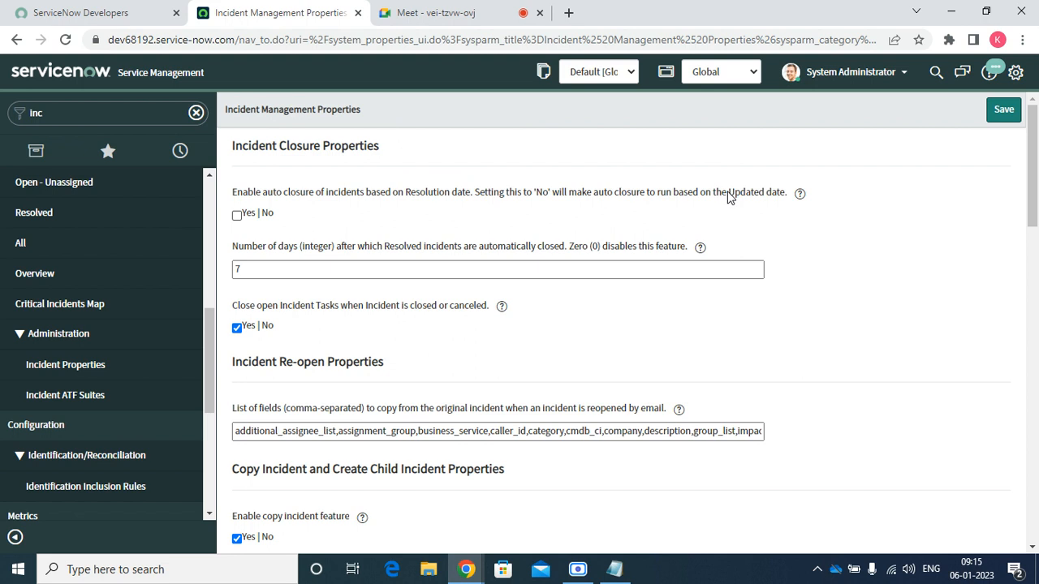
Review the remaining closure settings, including Updated date and closing open incident tasks
{"action": "left_click_drag", "start_coordinate": [727, 194], "coordinate": [786, 193]}
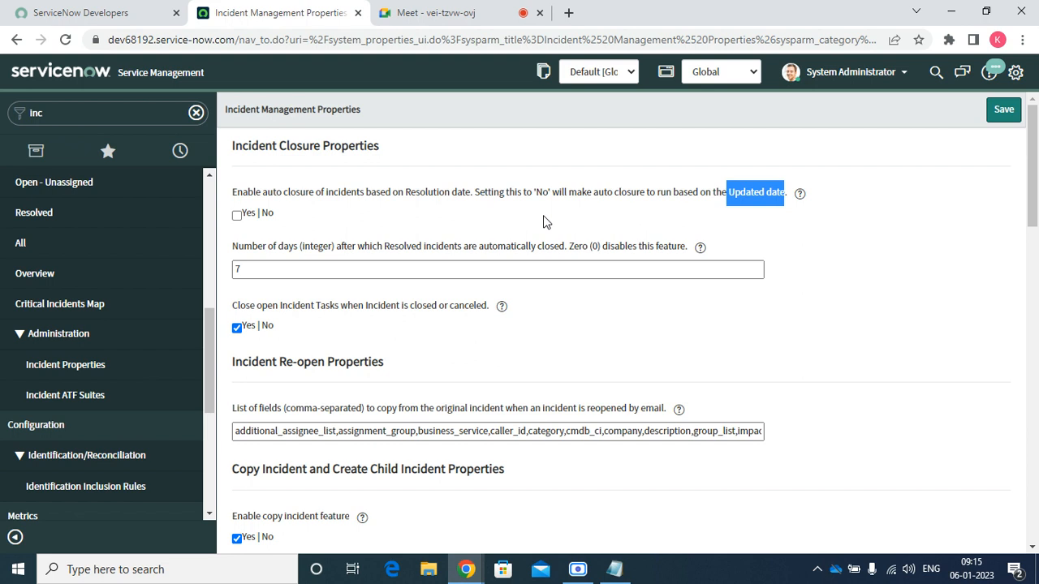
{"action": "left_click", "coordinate": [337, 341]}
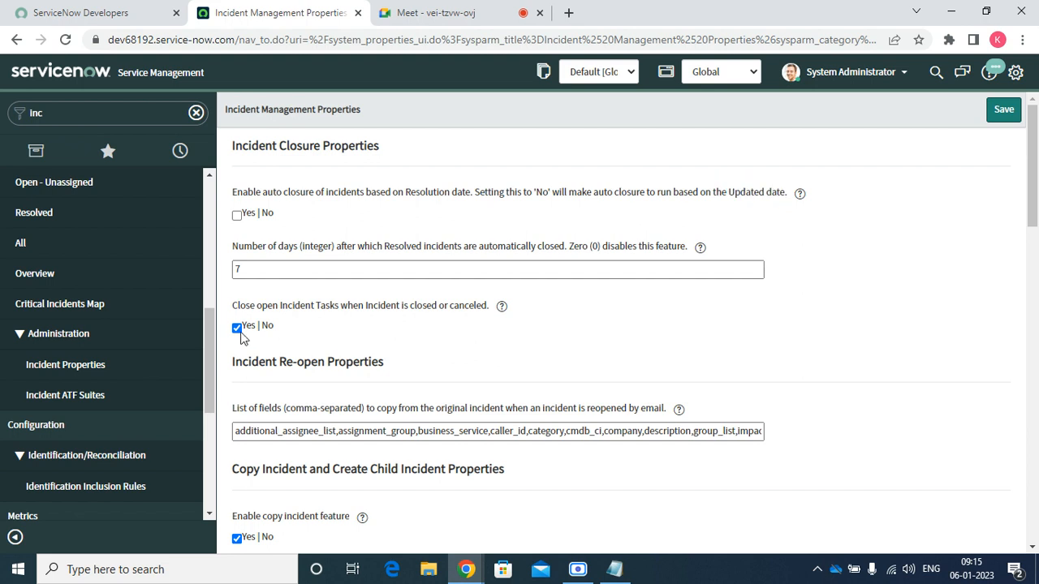
{"action": "left_click_drag", "start_coordinate": [230, 307], "coordinate": [238, 304]}
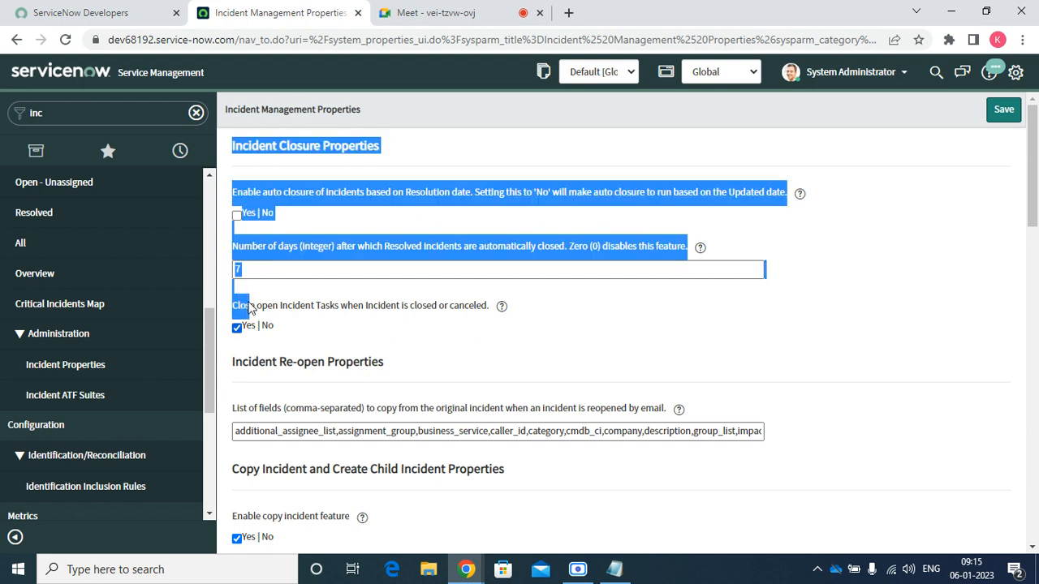
{"action": "left_click", "coordinate": [447, 340]}
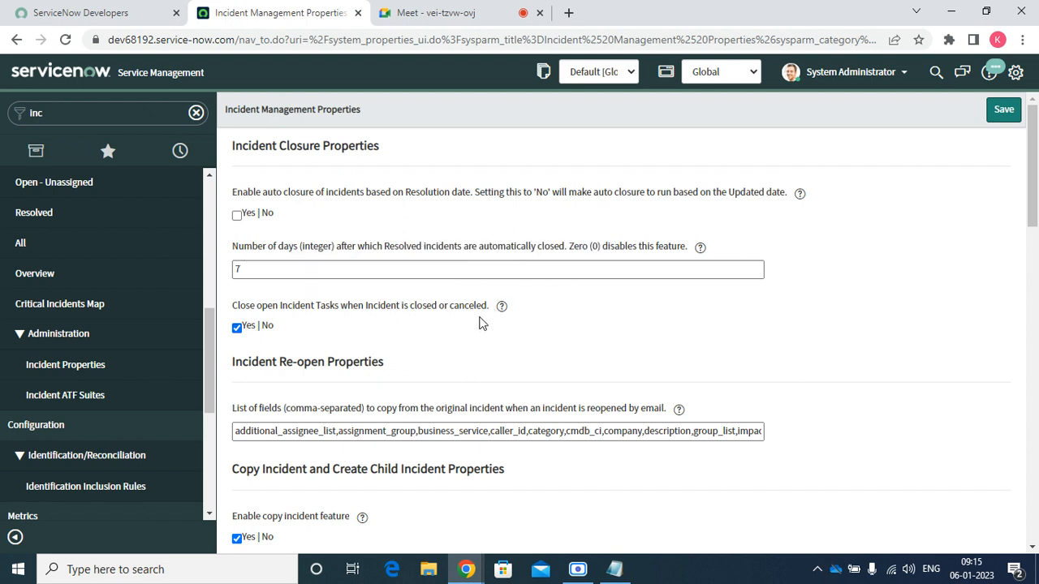
{"action": "left_click_drag", "start_coordinate": [488, 306], "coordinate": [296, 287]}
{"action": "left_click", "coordinate": [457, 323]}
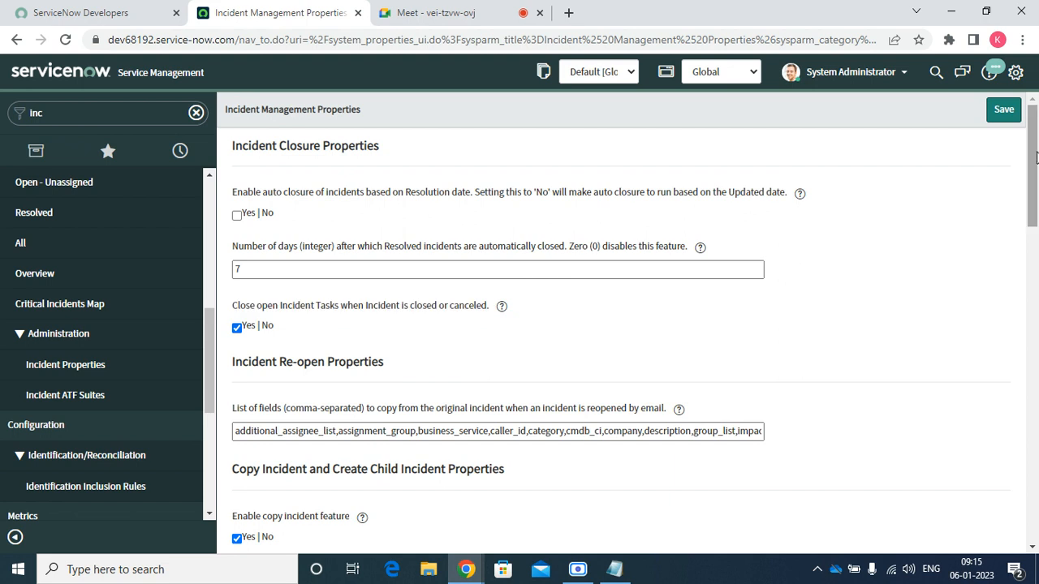
{"action": "left_click_drag", "start_coordinate": [1037, 158], "coordinate": [888, 210]}
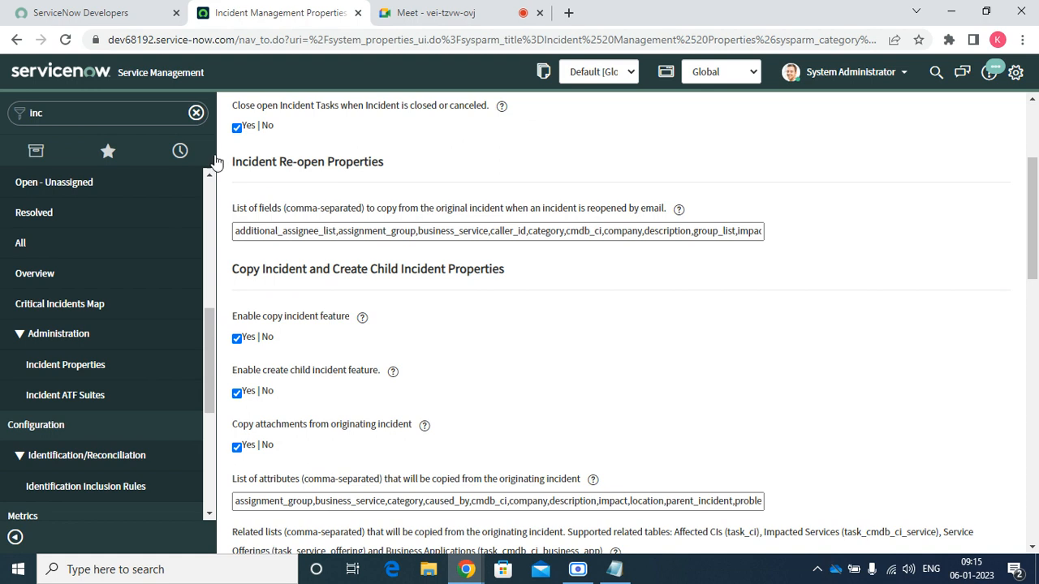
{"action": "double_click", "coordinate": [512, 231]}
{"action": "left_click", "coordinate": [512, 233]}
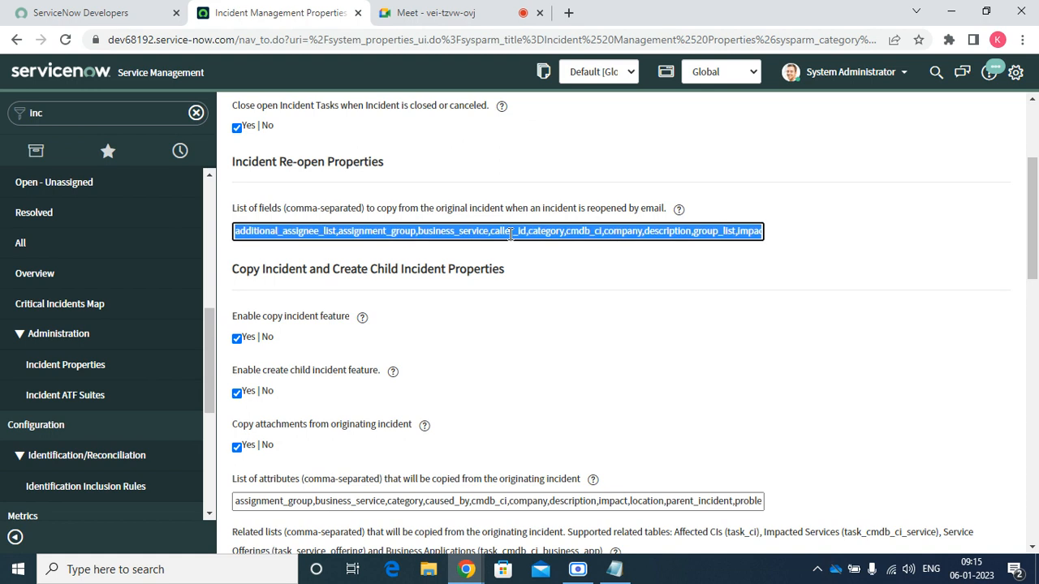
{"action": "left_click", "coordinate": [549, 229]}
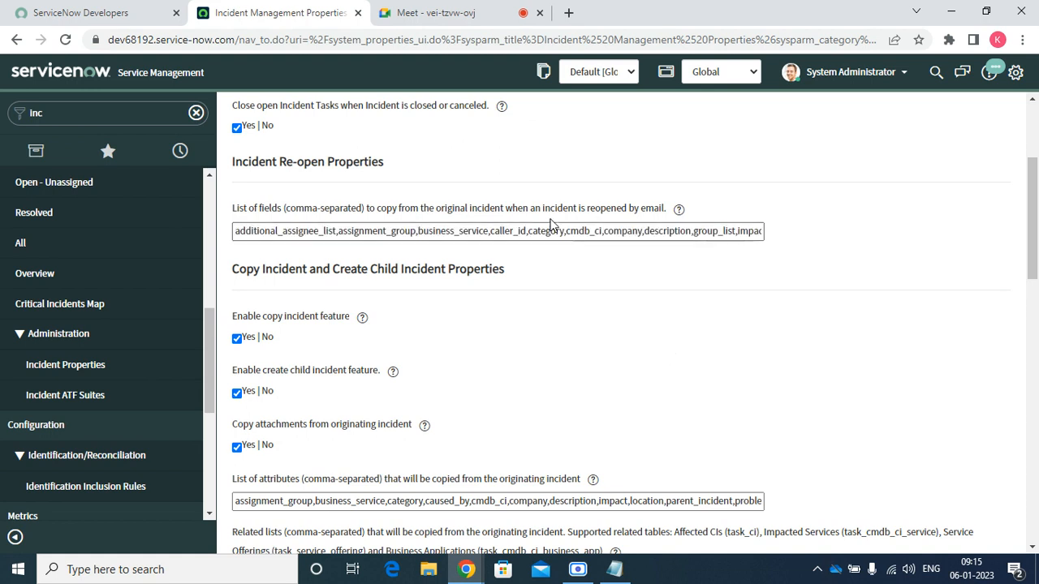
{"action": "double_click", "coordinate": [549, 231]}
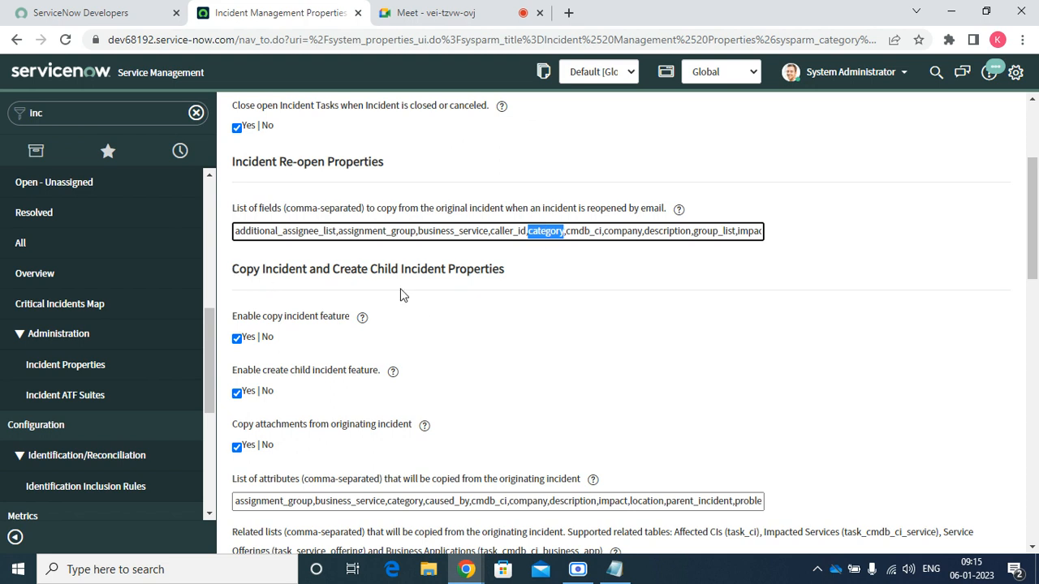
{"action": "triple_click", "coordinate": [290, 342]}
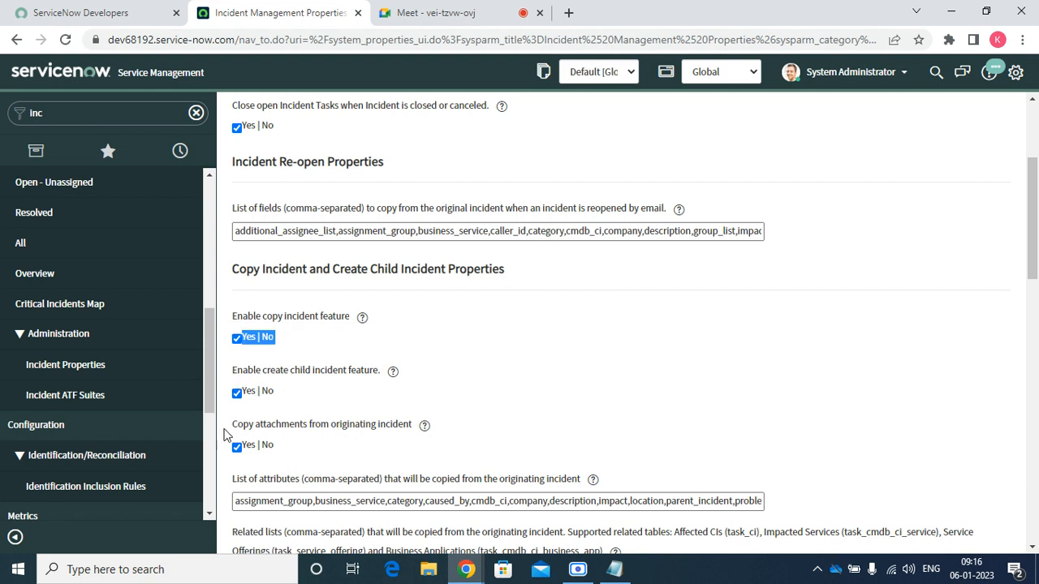
{"action": "left_click_drag", "start_coordinate": [235, 431], "coordinate": [405, 429]}
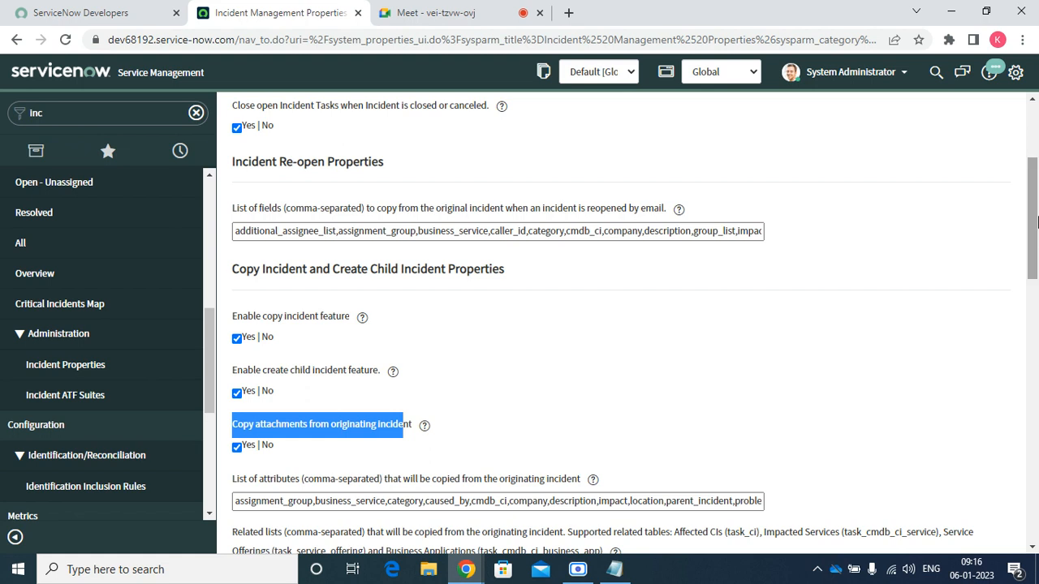
{"action": "scroll", "coordinate": [1037, 221], "scroll_direction": "down", "scroll_amount": 3}
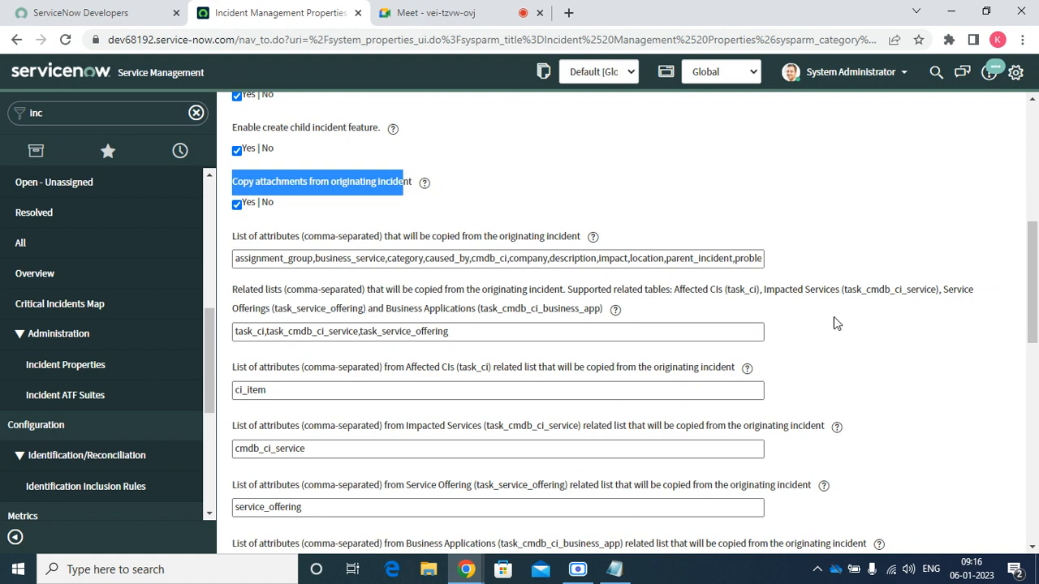
{"action": "triple_click", "coordinate": [276, 261]}
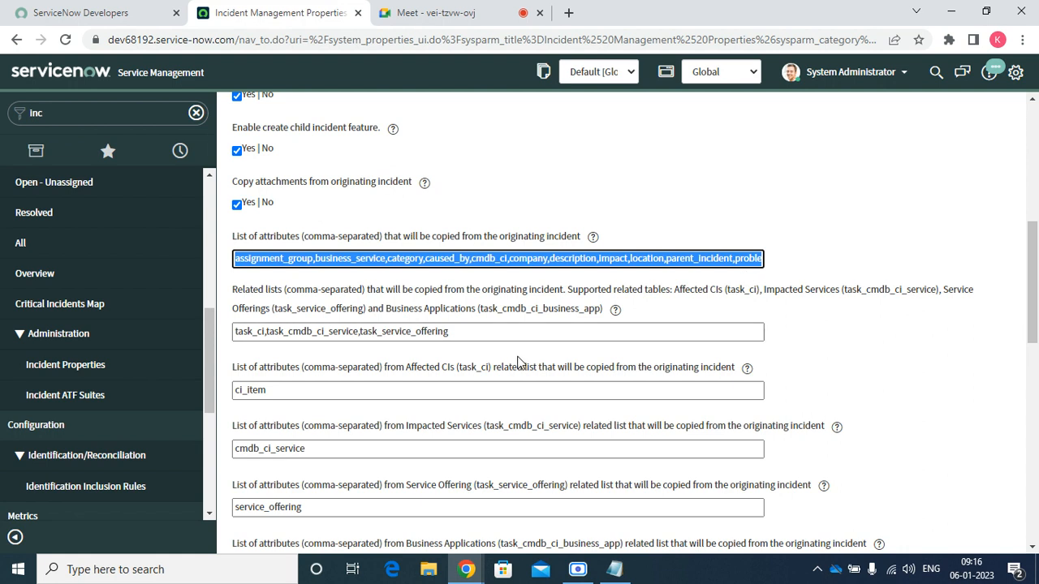
{"action": "left_click", "coordinate": [492, 330]}
{"action": "key", "text": "ctrl+a"}
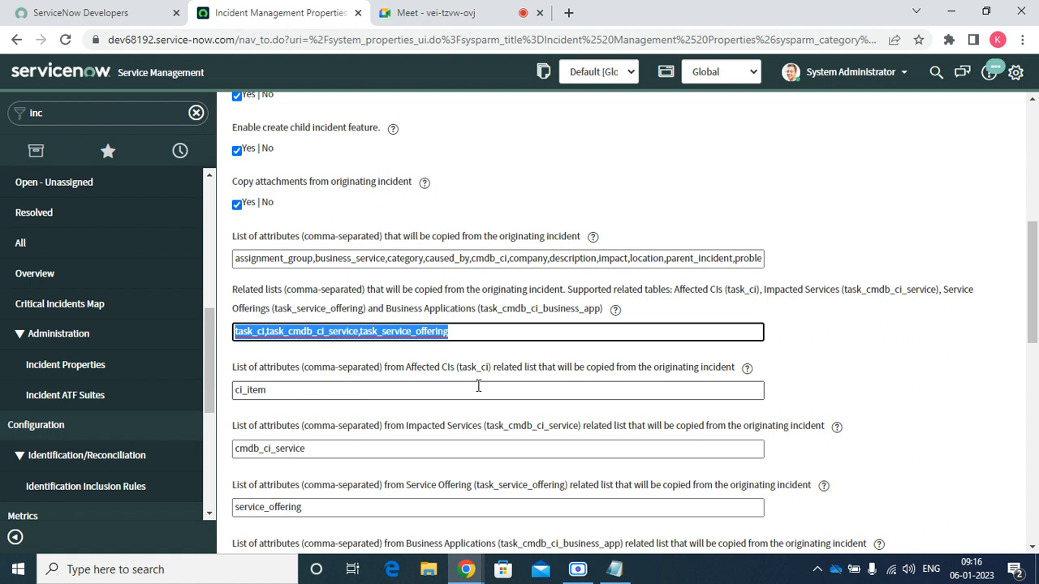
{"action": "left_click", "coordinate": [336, 390]}
{"action": "key", "text": "ctrl+a"}
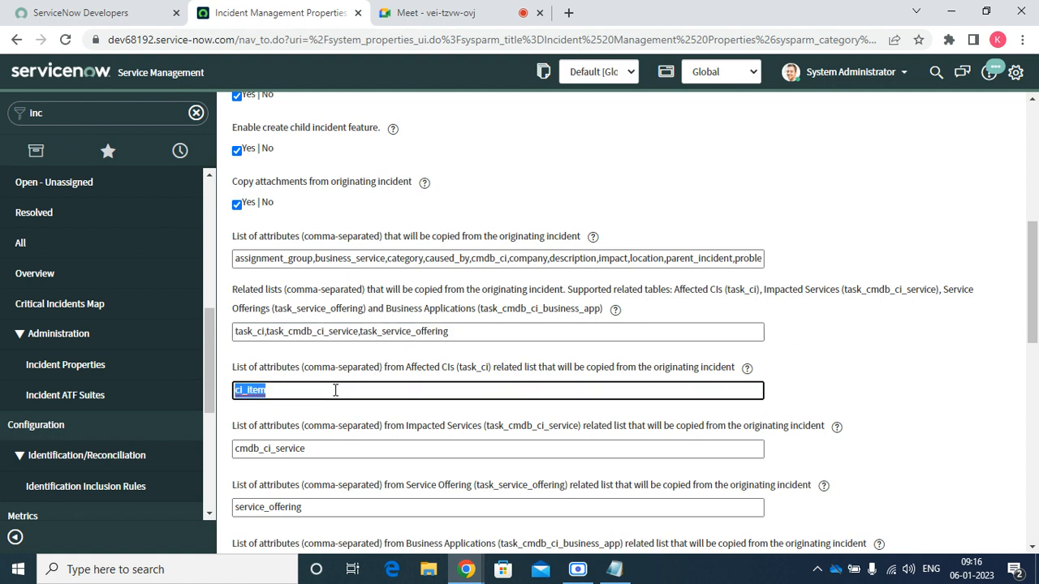
{"action": "scroll", "coordinate": [327, 441], "scroll_direction": "down", "scroll_amount": 10}
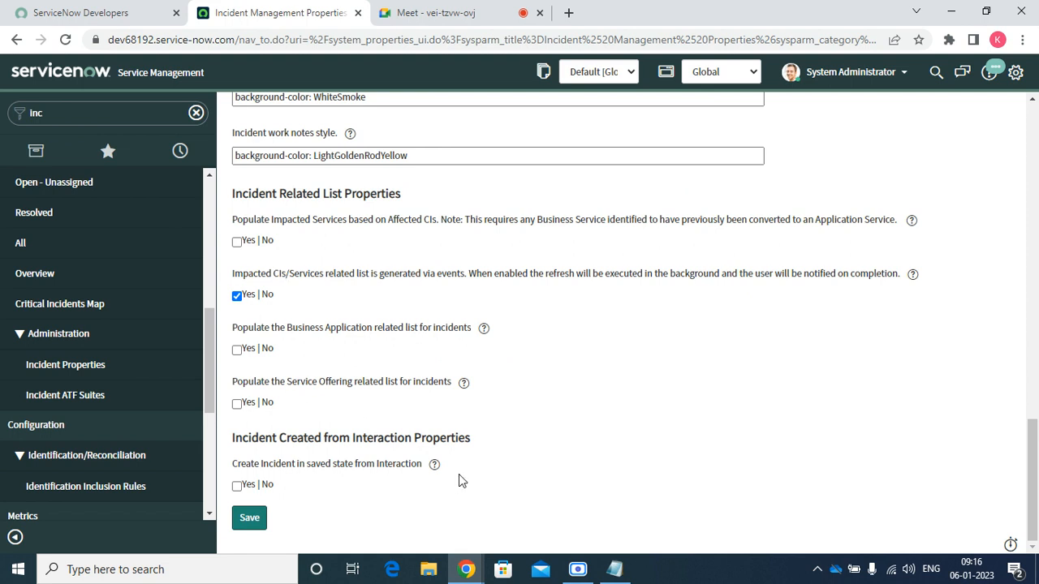
{"action": "scroll", "coordinate": [459, 481], "scroll_direction": "up", "scroll_amount": 15}
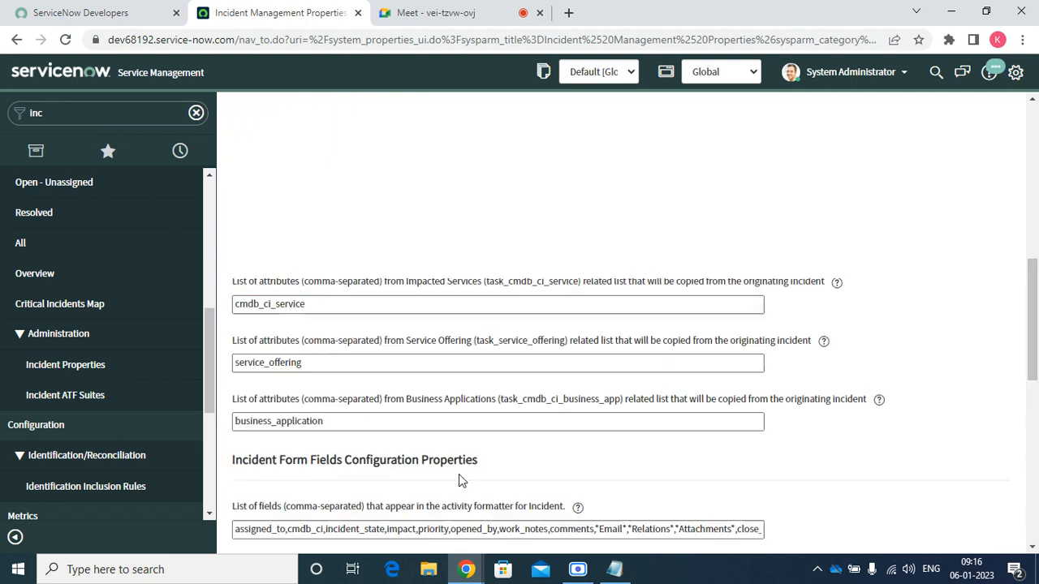
{"action": "scroll", "coordinate": [2, 381], "scroll_direction": "up", "scroll_amount": 5}
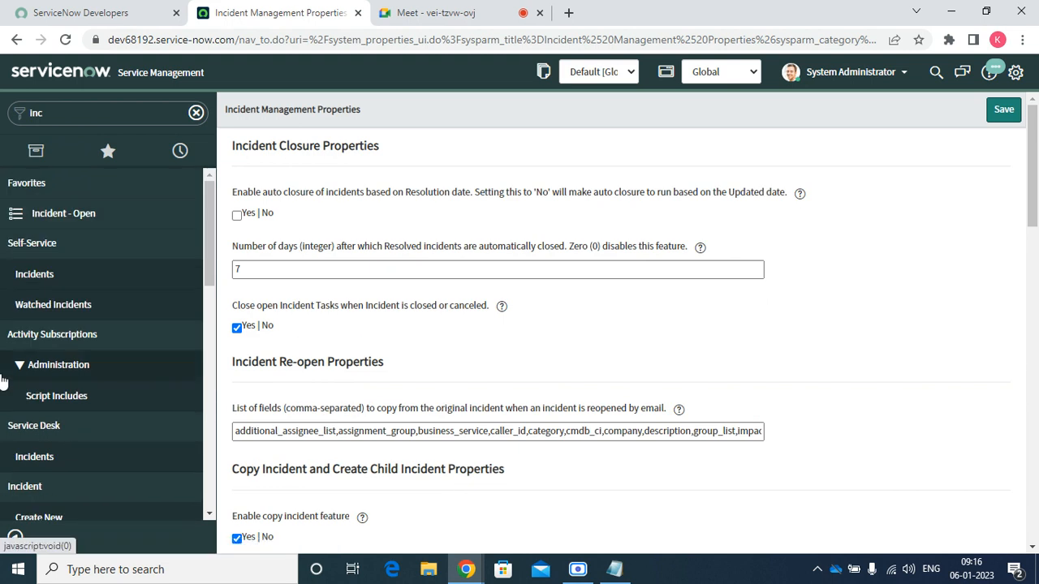
Open in-progress incident INC0010034 'Daily schedule job' from open incidents sorted newest first
{"action": "left_click", "coordinate": [81, 214]}
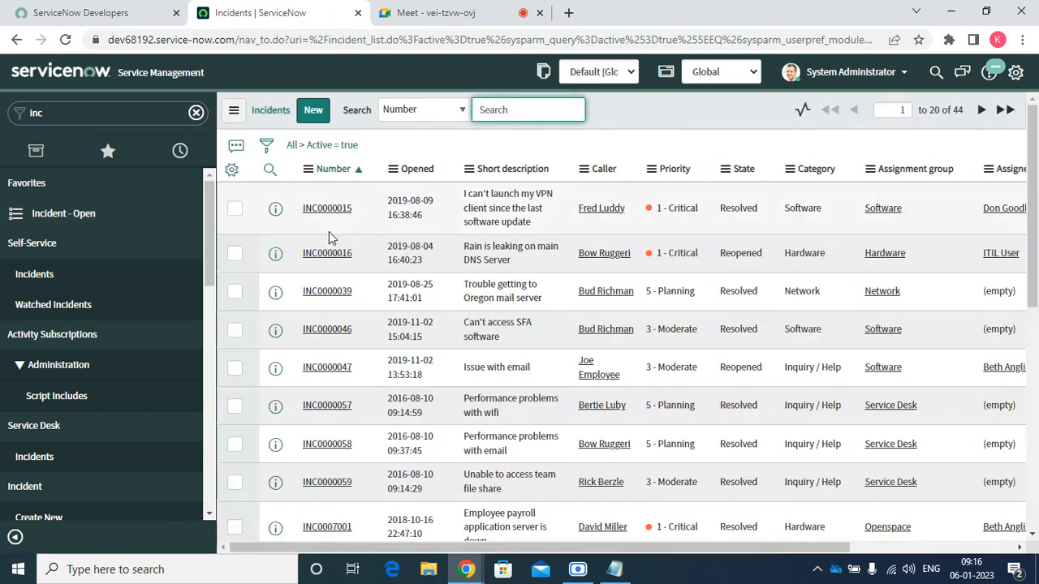
{"action": "left_click", "coordinate": [402, 176]}
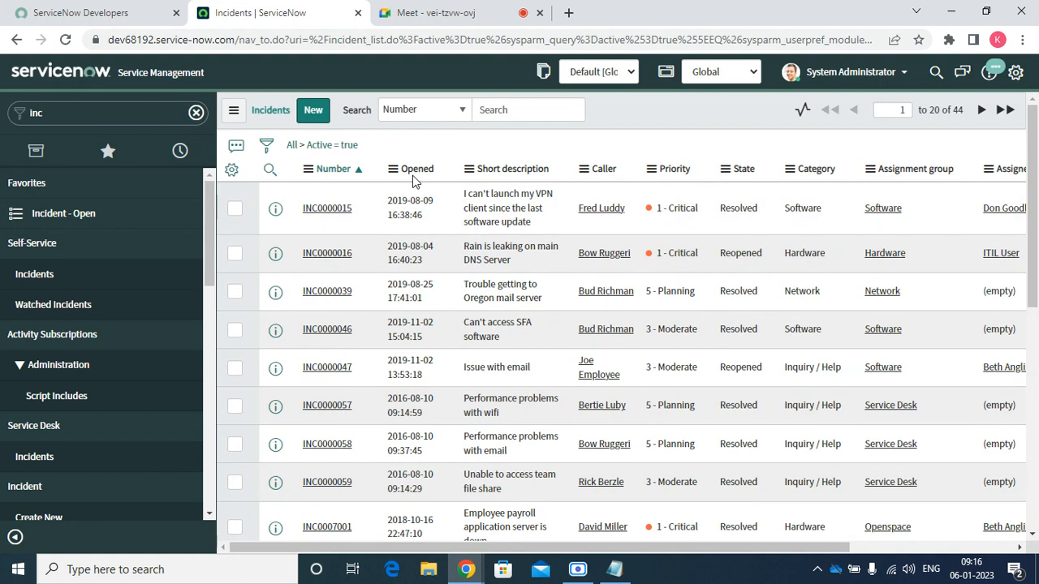
{"action": "left_click", "coordinate": [417, 174]}
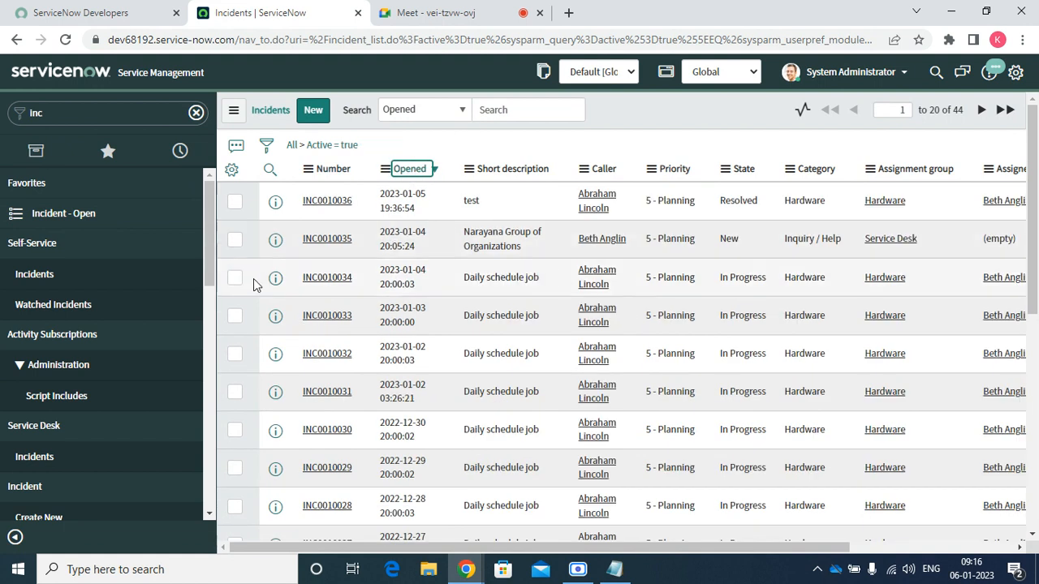
{"action": "left_click", "coordinate": [329, 287]}
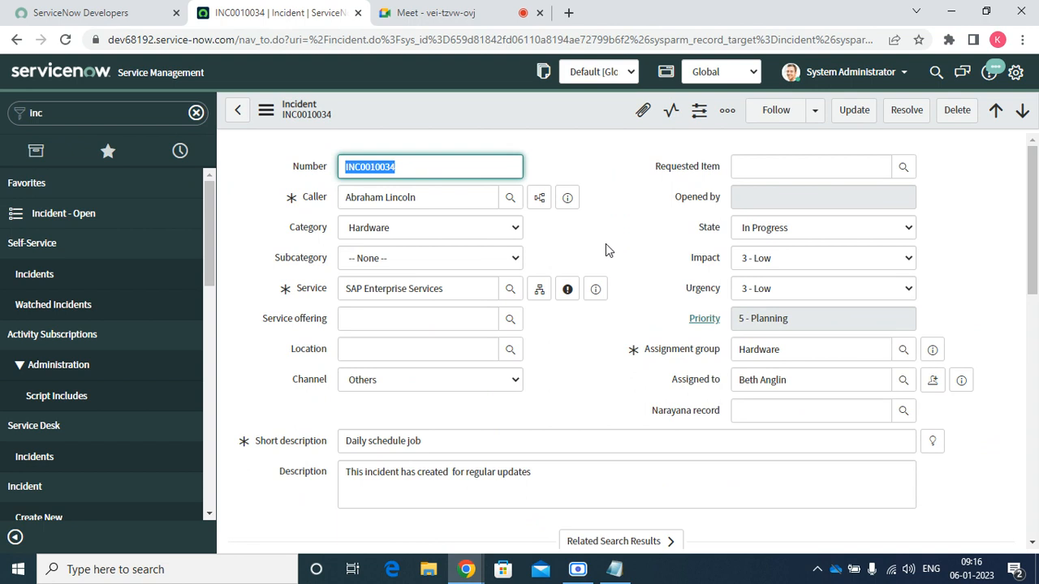
{"action": "scroll", "coordinate": [652, 342], "scroll_direction": "down", "scroll_amount": 10}
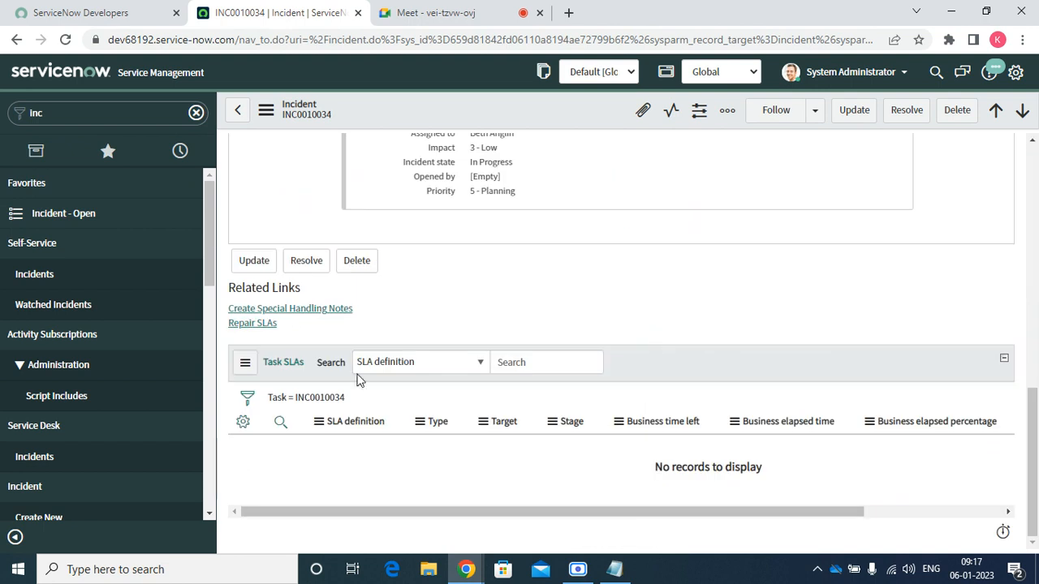
Start a special handling note with short description 'fffffffff' and message 'ffffffffff'
{"action": "left_click", "coordinate": [300, 311]}
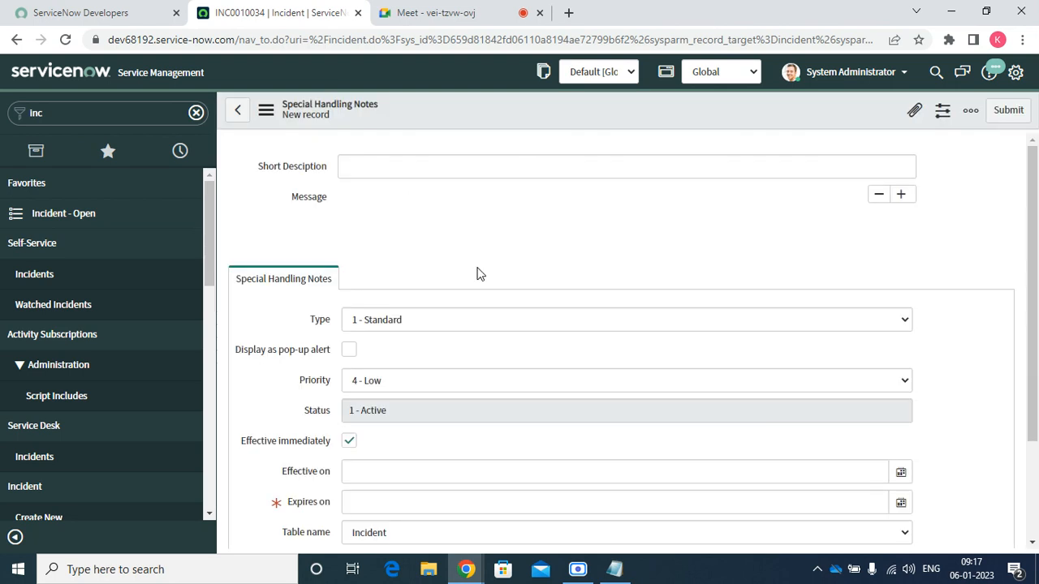
{"action": "left_click", "coordinate": [364, 169]}
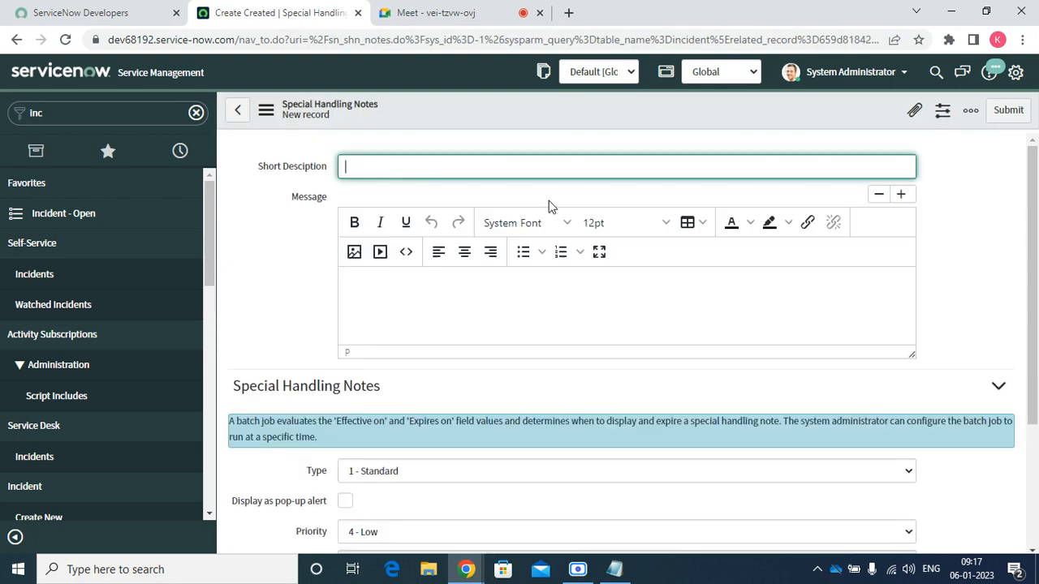
{"action": "type", "text": "fffffffff"}
{"action": "left_click", "coordinate": [582, 328]}
{"action": "type", "text": "ffffffffff"}
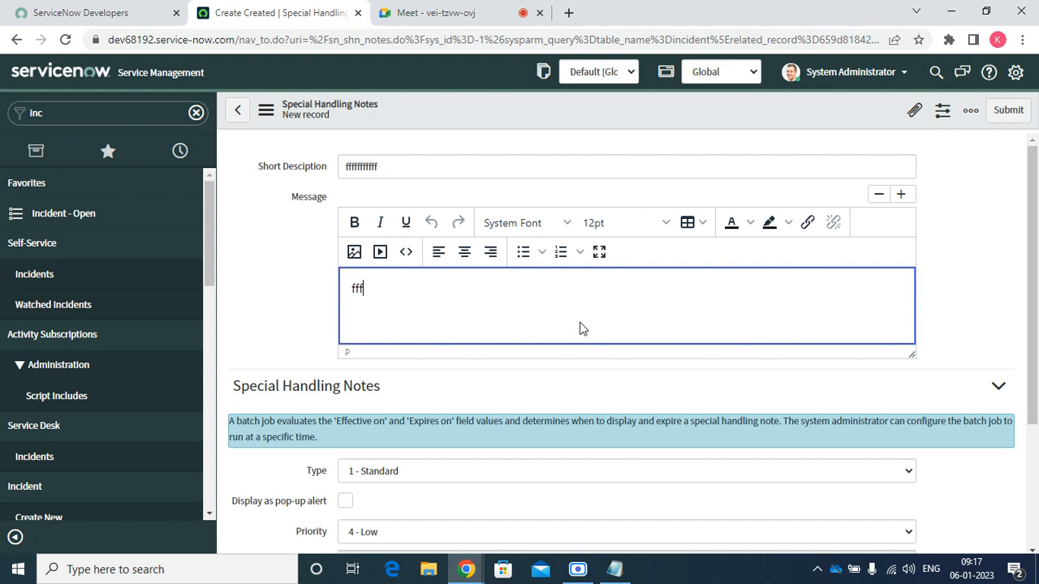
Set the note's Expires on to 6 January 2023, 19:47:21, and submit it
{"action": "scroll", "coordinate": [581, 328], "scroll_direction": "down", "scroll_amount": 3}
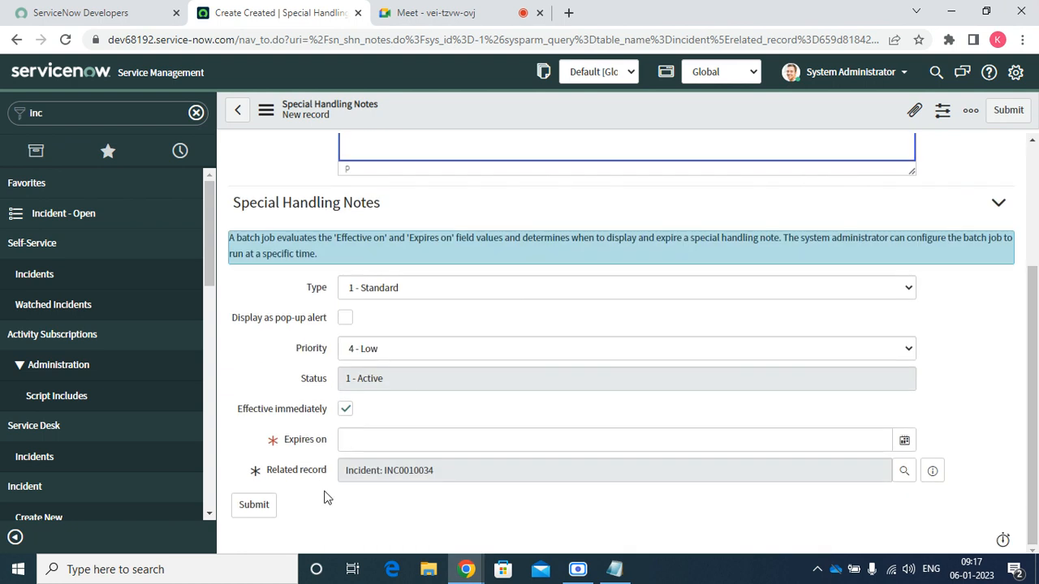
{"action": "left_click", "coordinate": [367, 443]}
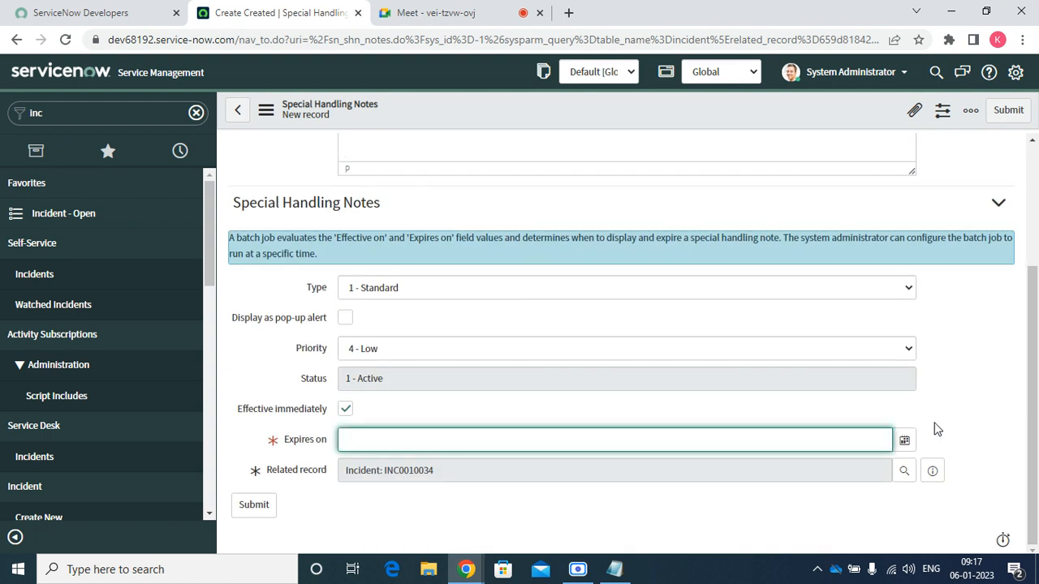
{"action": "left_click", "coordinate": [904, 439]}
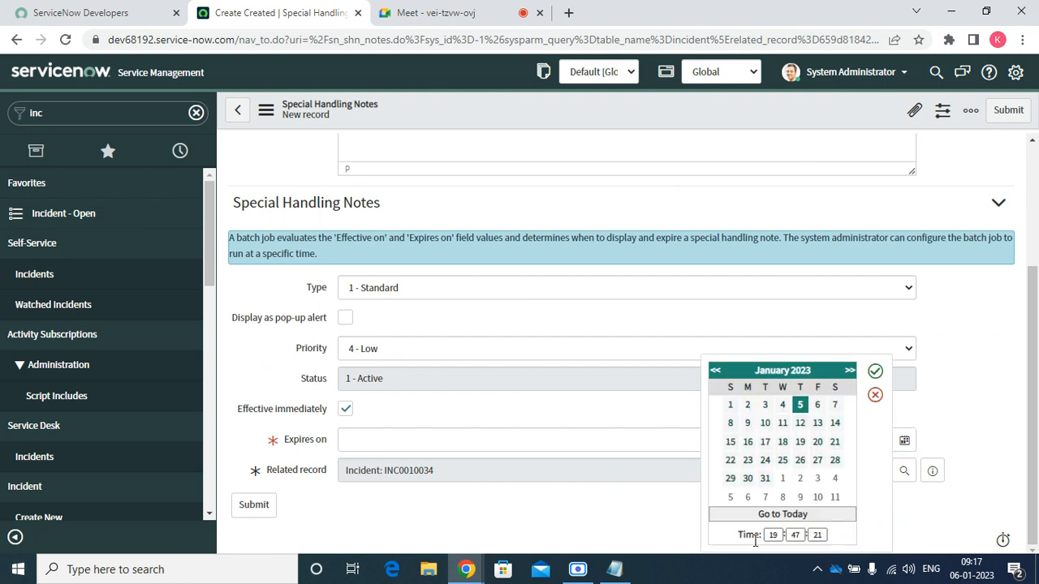
{"action": "left_click", "coordinate": [817, 404]}
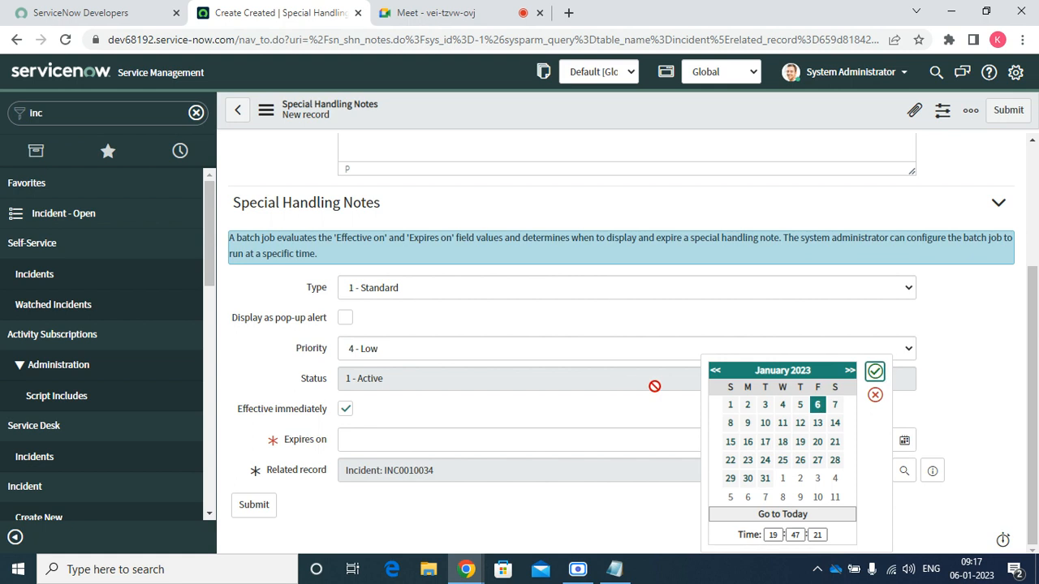
{"action": "left_click", "coordinate": [874, 371]}
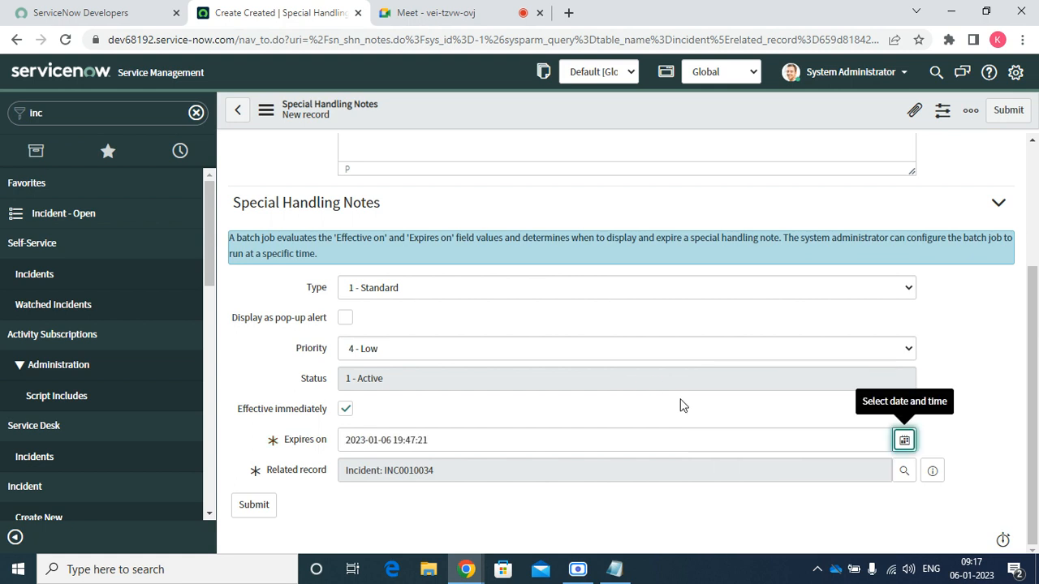
{"action": "scroll", "coordinate": [754, 138], "scroll_direction": "up", "scroll_amount": 2}
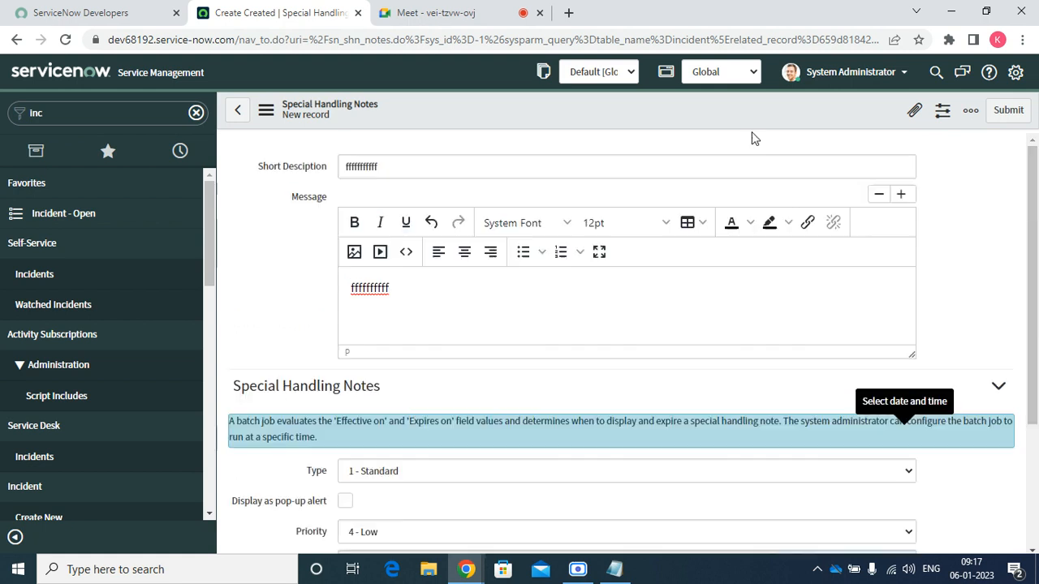
{"action": "left_click", "coordinate": [1011, 114]}
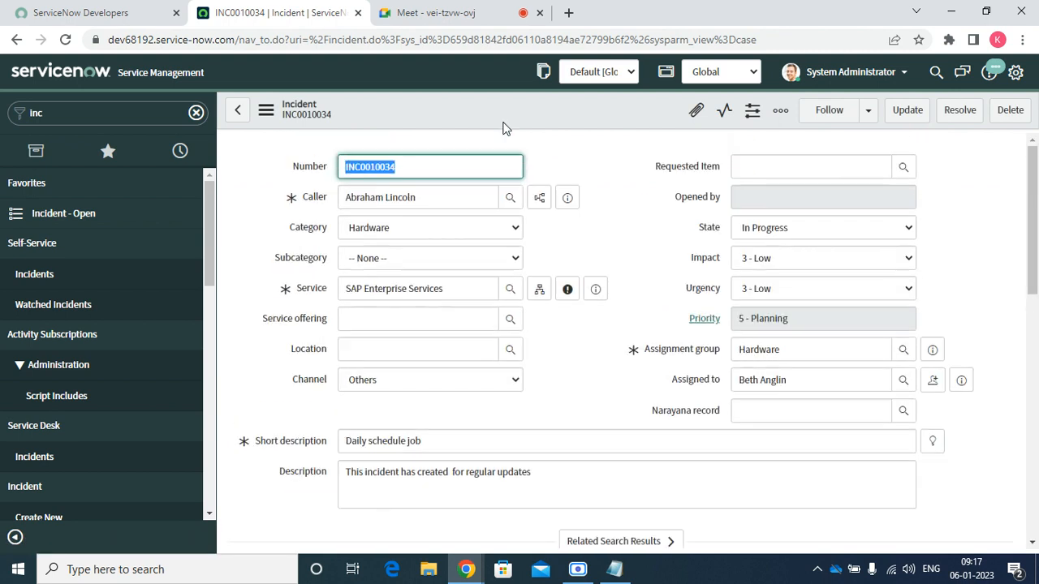
Open the Incident form's related lists configuration from the header's Configure menu
{"action": "right_click", "coordinate": [506, 120]}
{"action": "mouse_move", "coordinate": [585, 393]}
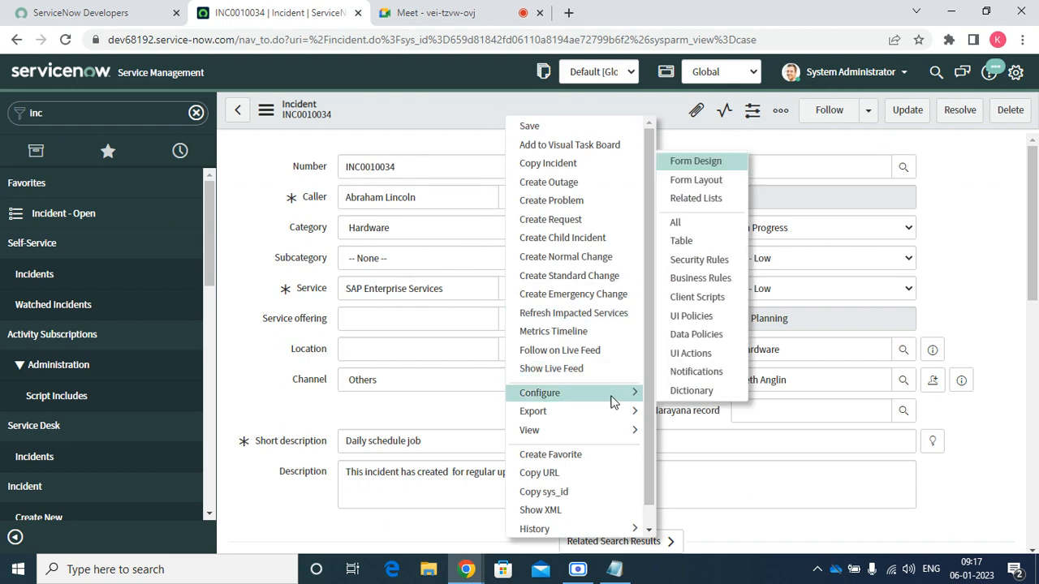
{"action": "left_click", "coordinate": [711, 206]}
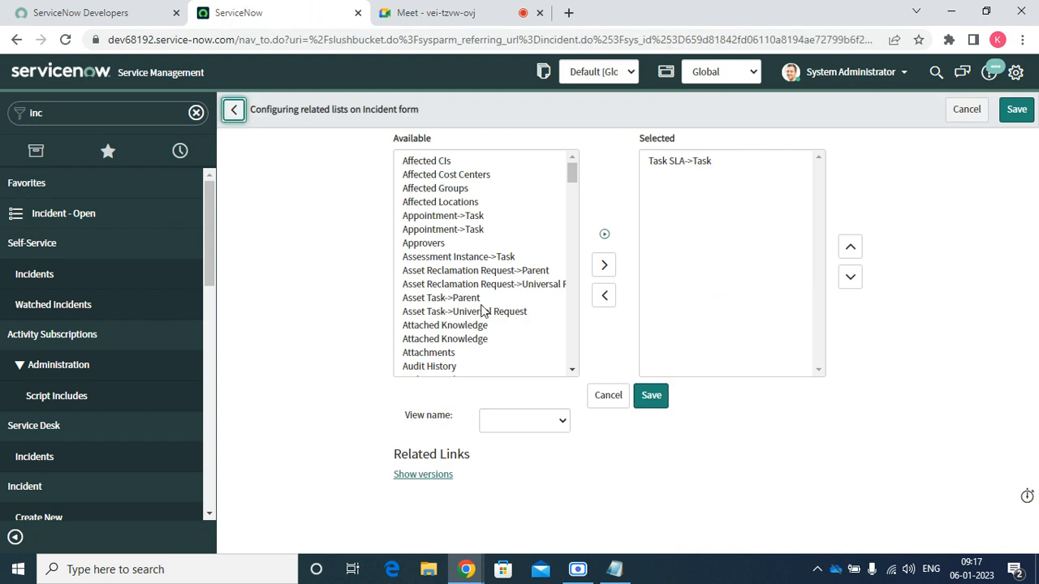
Add Special Handling Notes List to the selected related lists
{"action": "scroll", "coordinate": [480, 303], "scroll_direction": "down", "scroll_amount": 20}
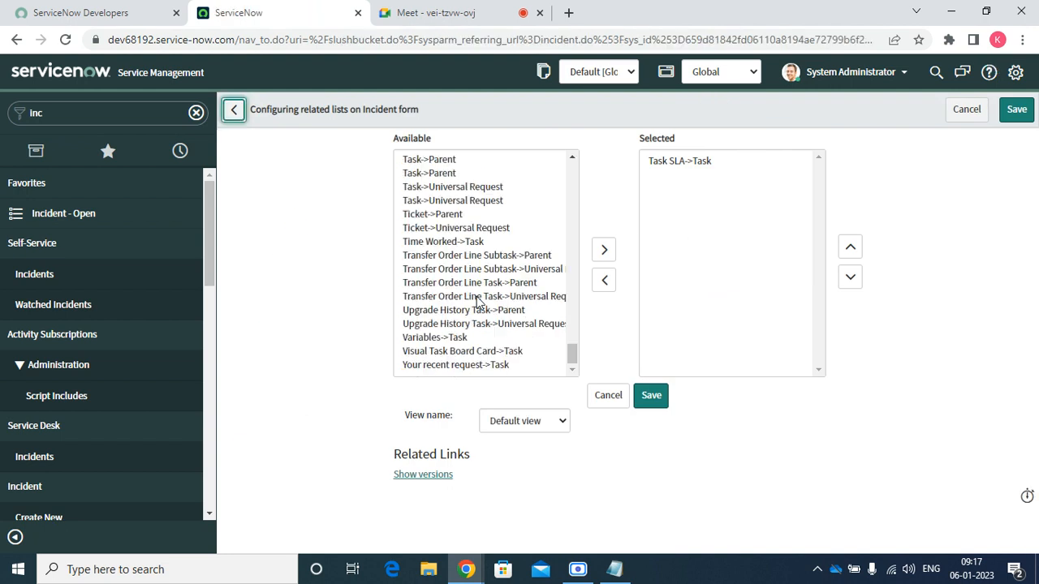
{"action": "left_click", "coordinate": [485, 367]}
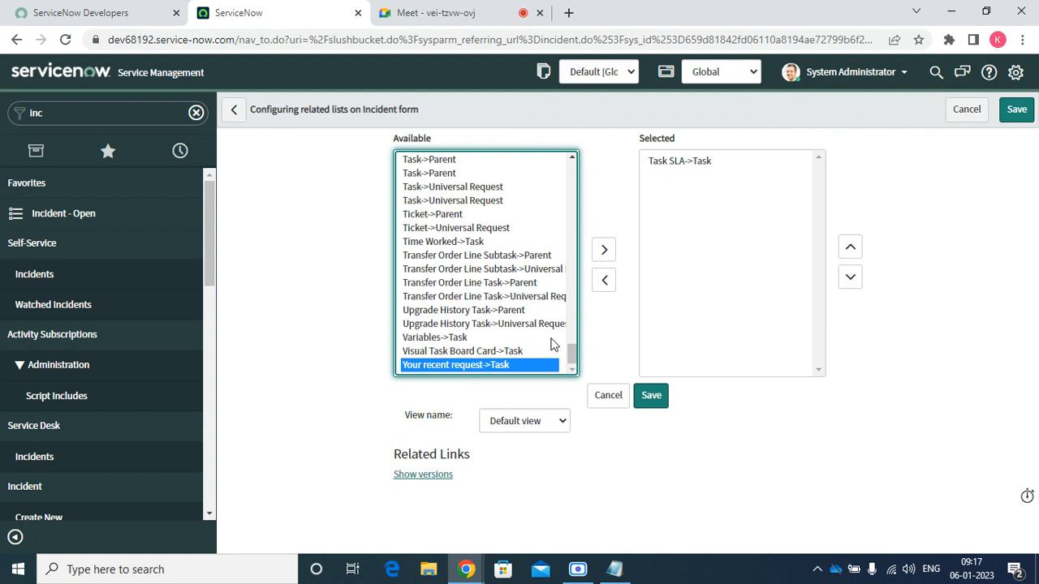
{"action": "scroll", "coordinate": [572, 360], "scroll_direction": "up", "scroll_amount": 1}
{"action": "left_click_drag", "start_coordinate": [573, 359], "coordinate": [572, 347]}
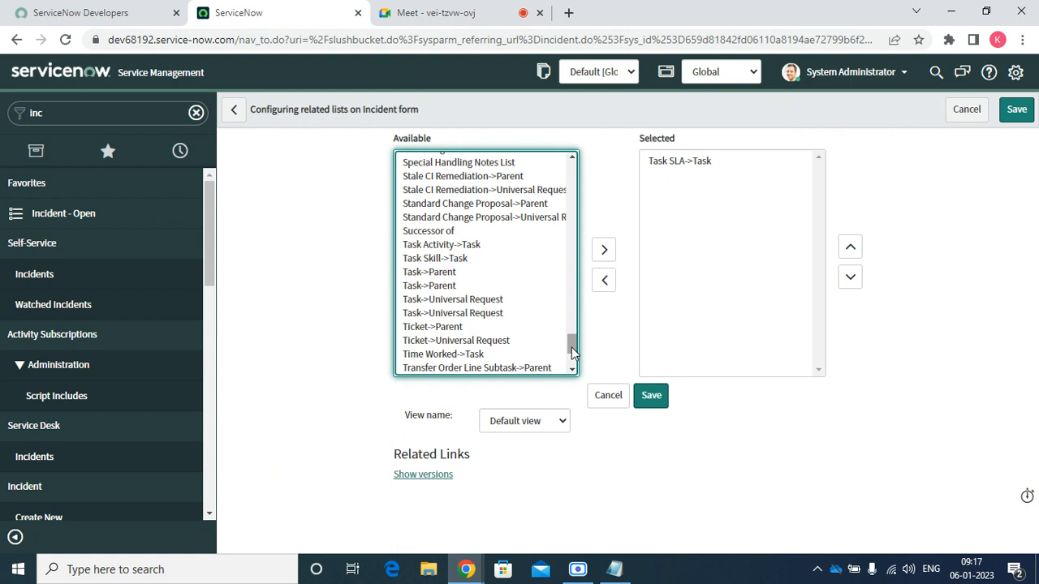
{"action": "left_click", "coordinate": [477, 163]}
{"action": "left_click", "coordinate": [603, 251]}
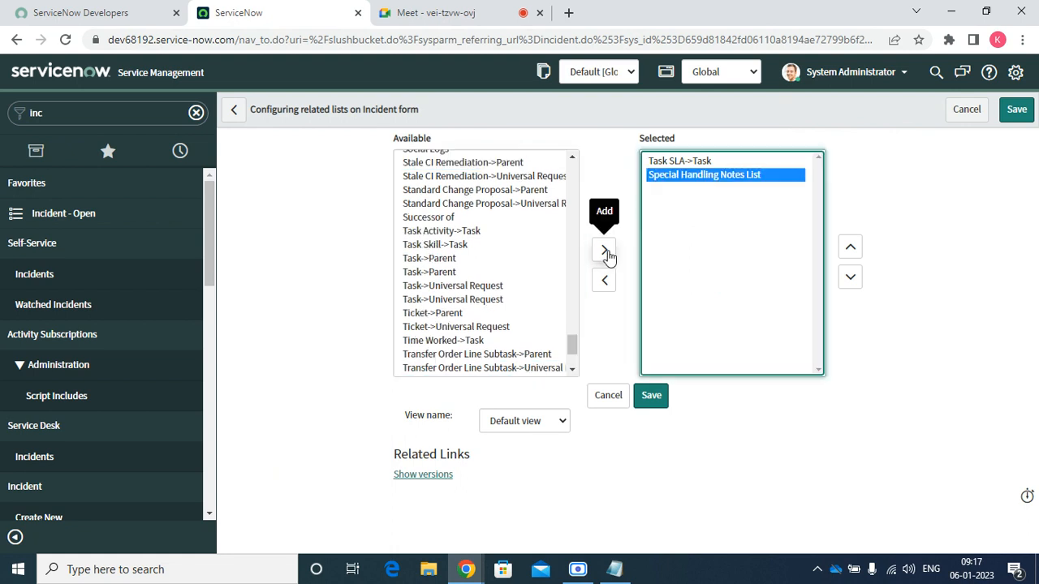
Add Outage->Task number to the selected related lists and save the configuration
{"action": "scroll", "coordinate": [471, 281], "scroll_direction": "up", "scroll_amount": 15}
{"action": "left_click", "coordinate": [469, 272]}
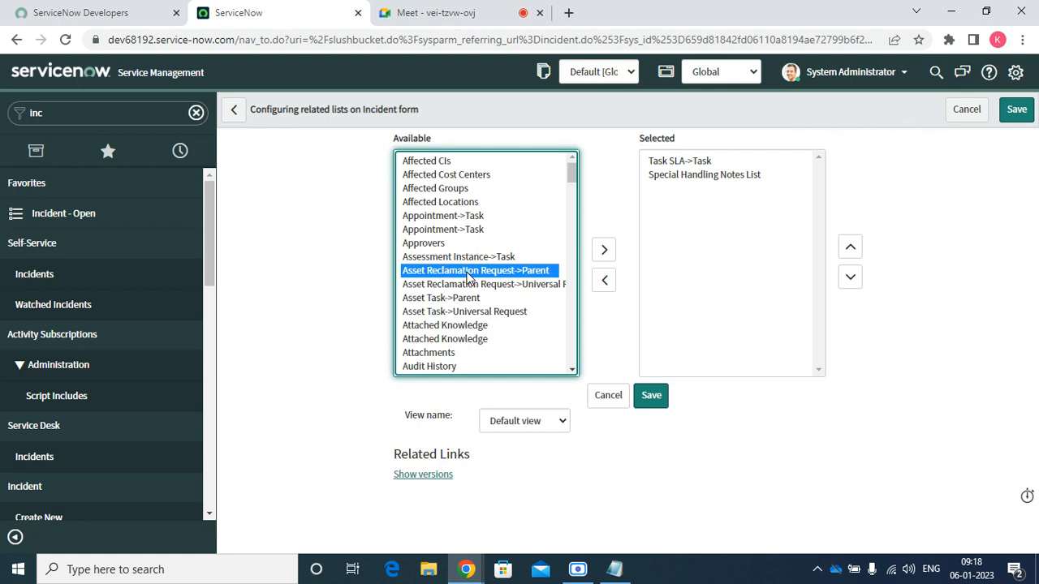
{"action": "type", "text": "ou"}
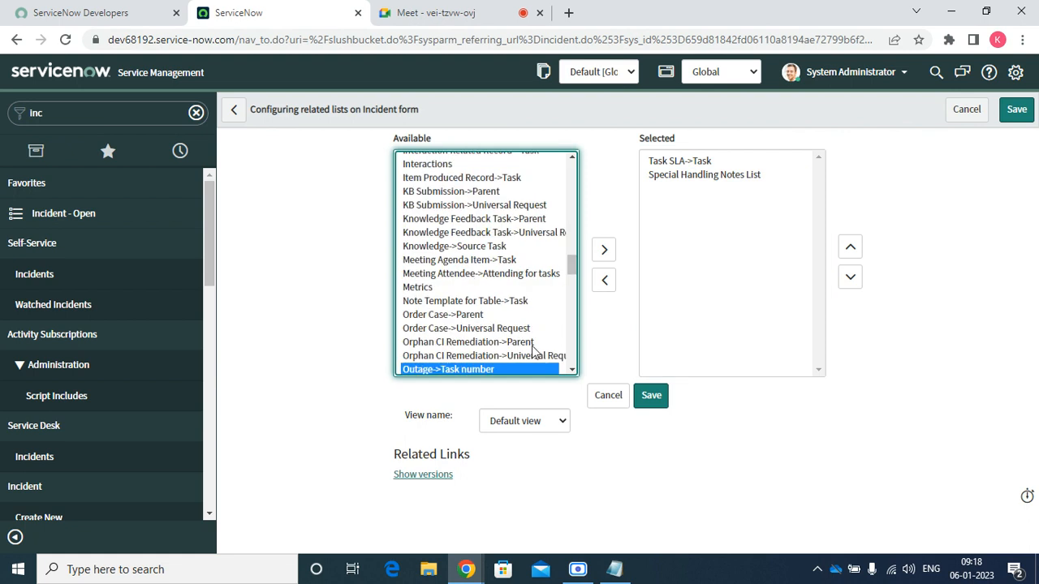
{"action": "scroll", "coordinate": [571, 370], "scroll_direction": "down", "scroll_amount": 2}
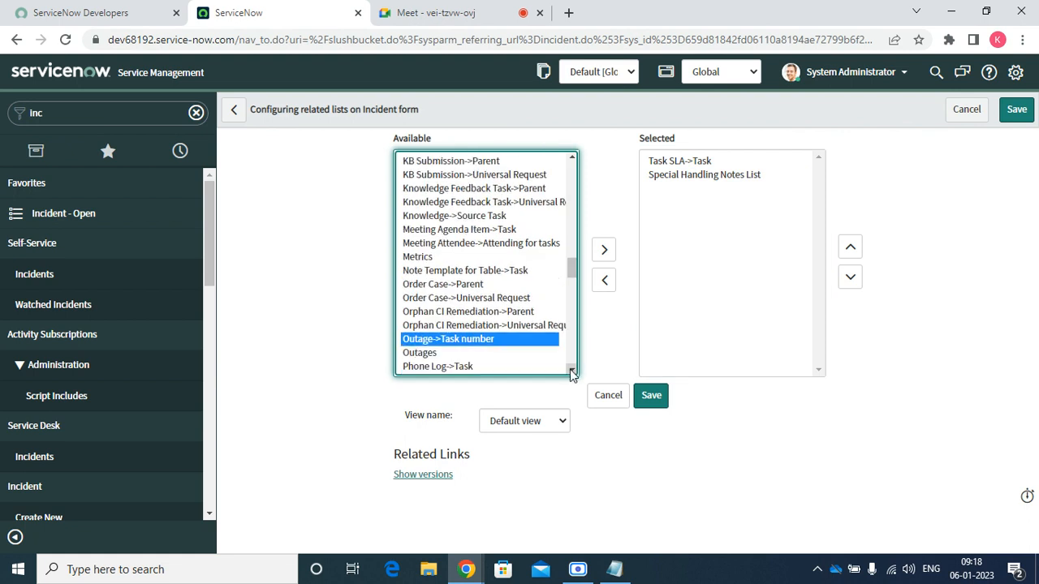
{"action": "left_click", "coordinate": [604, 253]}
{"action": "left_click", "coordinate": [654, 399]}
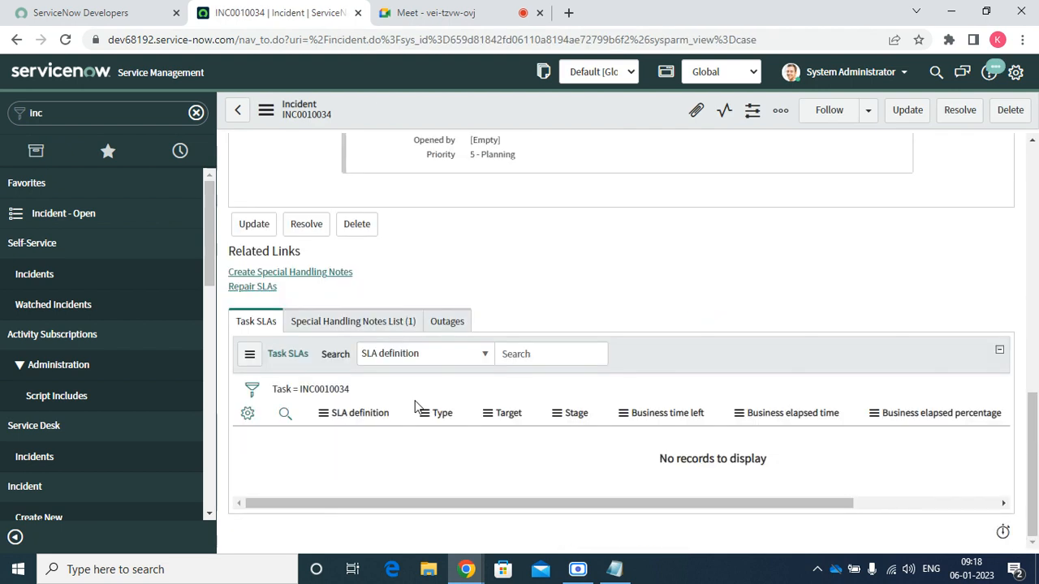
{"action": "left_click", "coordinate": [325, 321]}
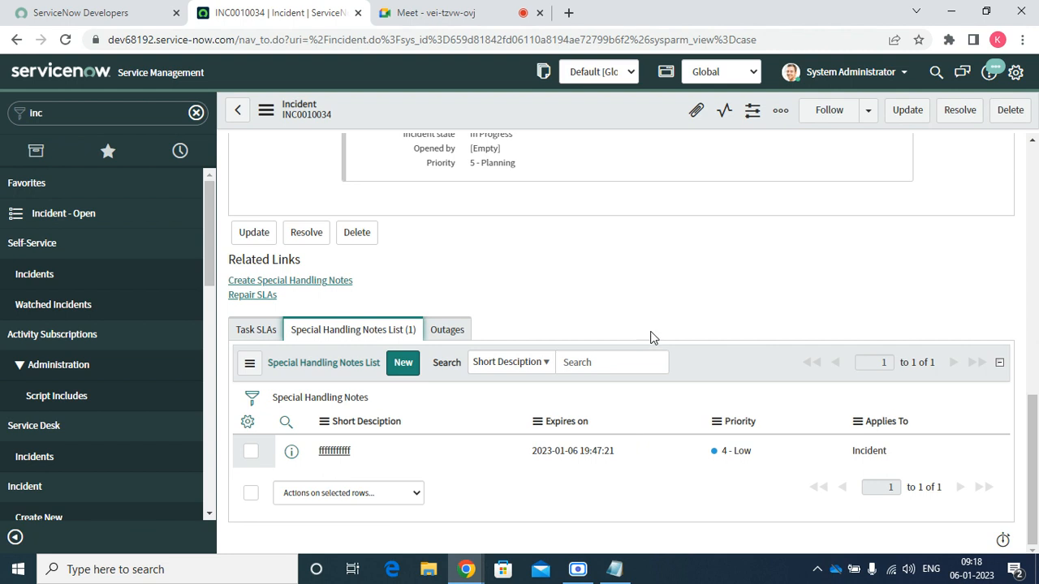
{"action": "scroll", "coordinate": [587, 314], "scroll_direction": "up", "scroll_amount": 10}
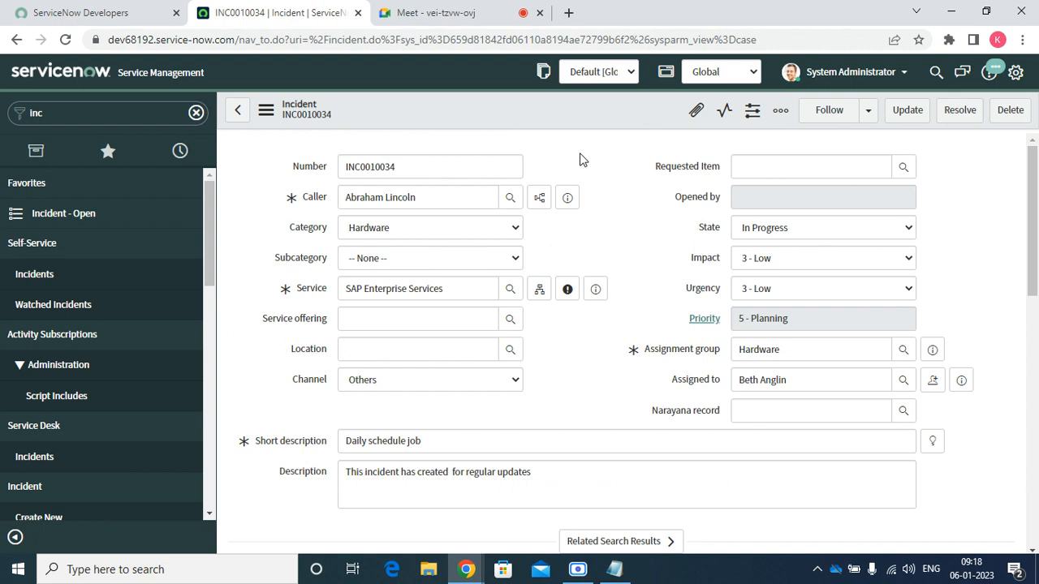
Try adding INC0010034 to a Visual Task Board, then close the board chooser
{"action": "right_click", "coordinate": [427, 115]}
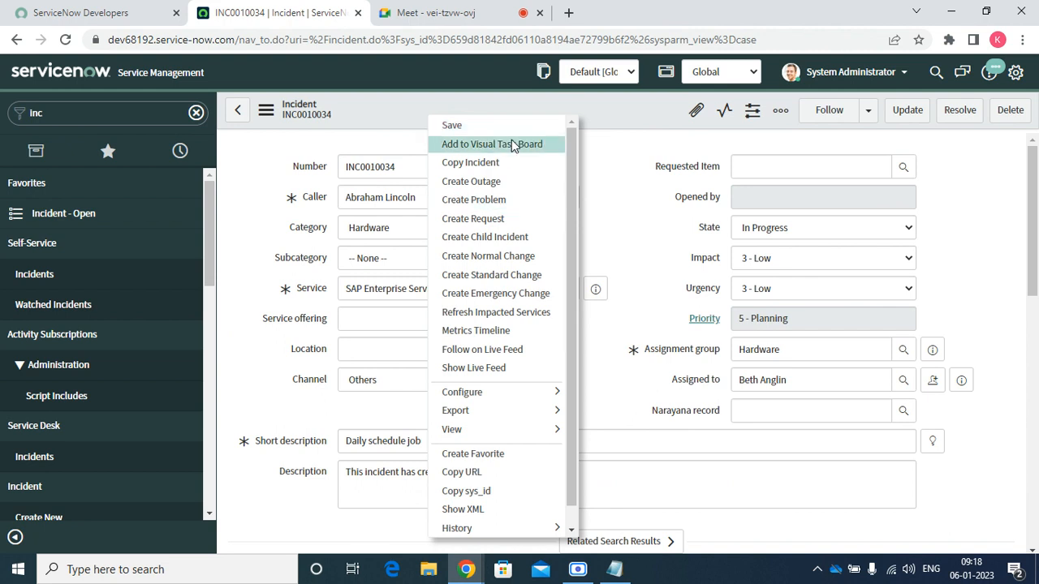
{"action": "left_click", "coordinate": [511, 144]}
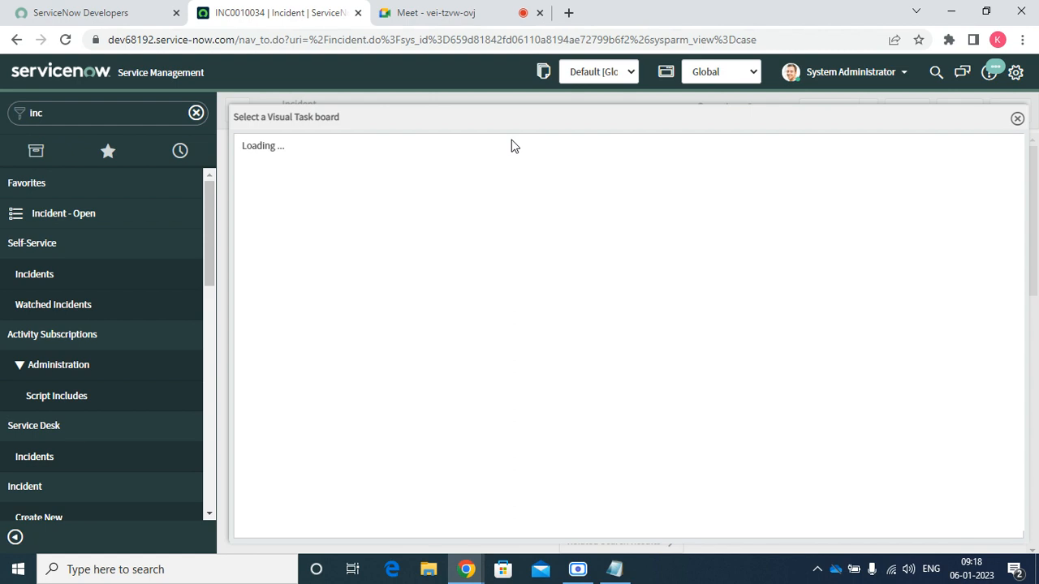
{"action": "left_click", "coordinate": [1017, 119]}
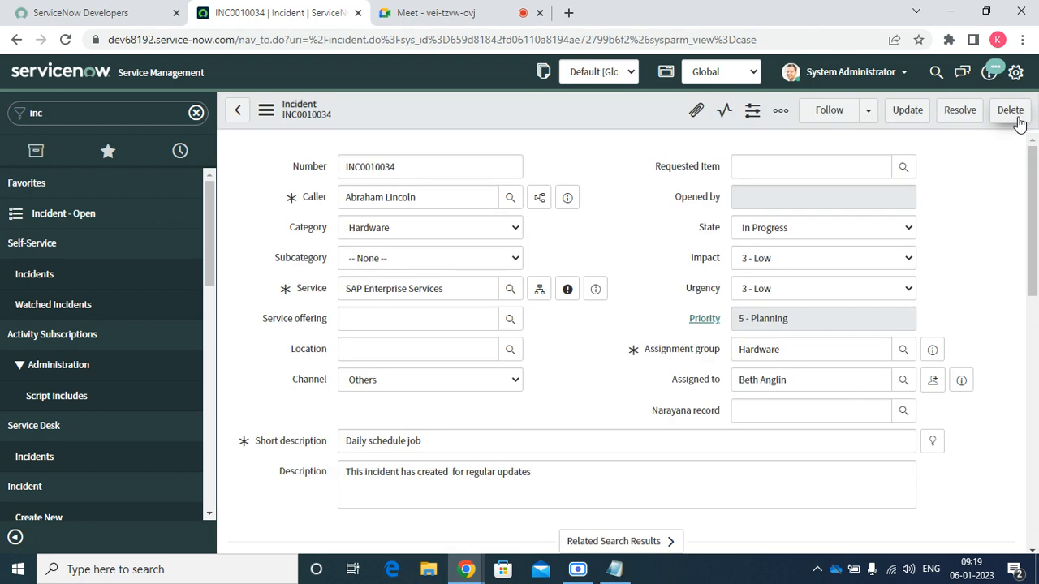
Copy the incident, then abandon the copy and return to INC0010034
{"action": "right_click", "coordinate": [505, 102]}
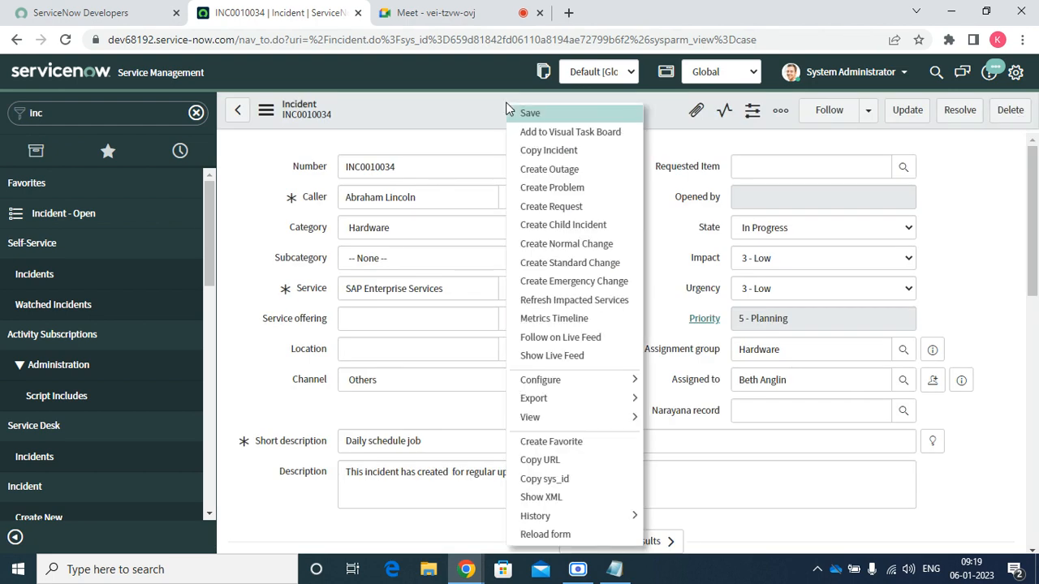
{"action": "left_click", "coordinate": [527, 150]}
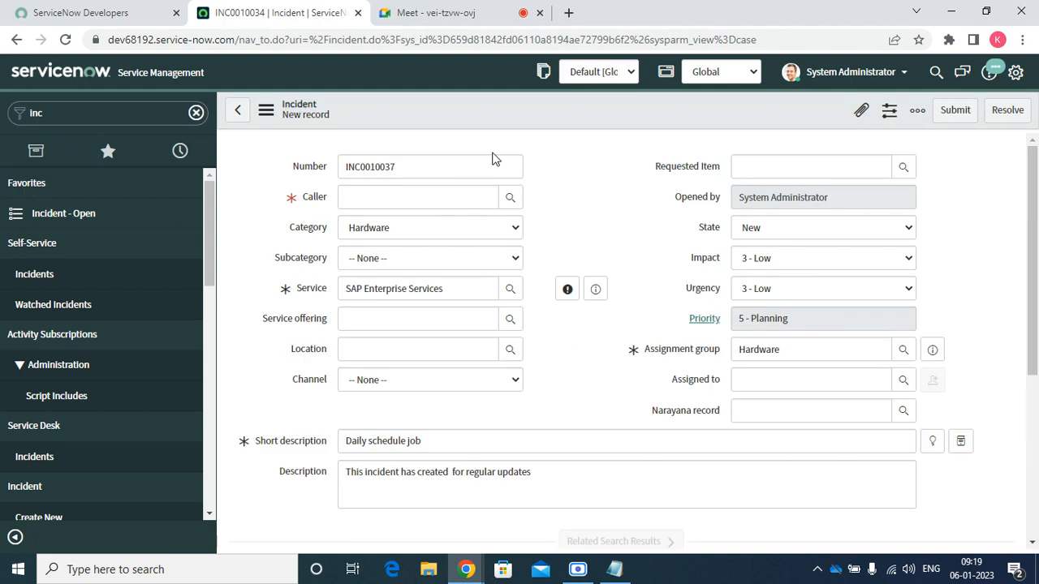
{"action": "left_click", "coordinate": [237, 110]}
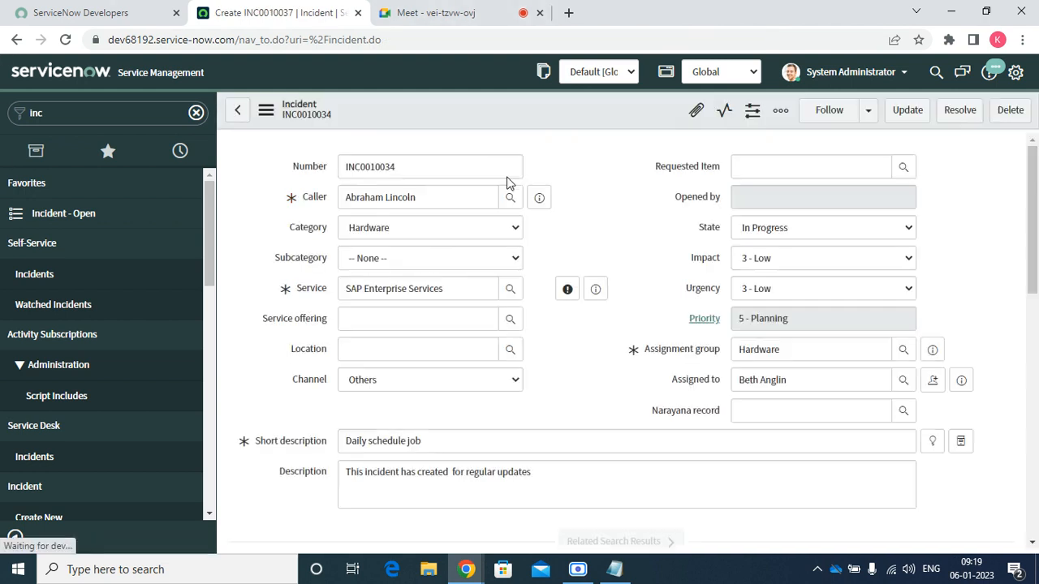
Reopen the incident's record actions menu from the form header
{"action": "right_click", "coordinate": [495, 108]}
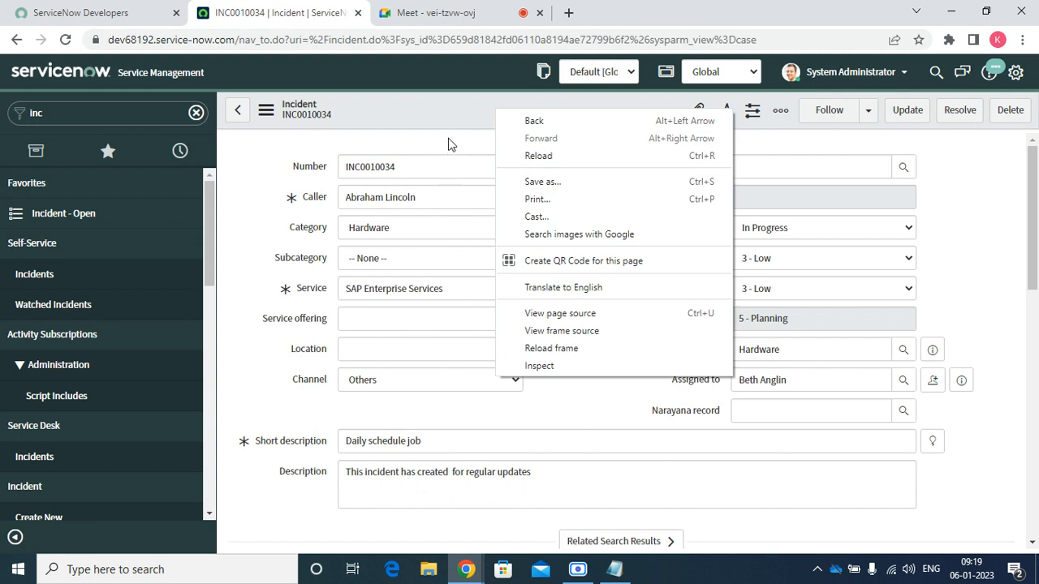
{"action": "right_click", "coordinate": [457, 109]}
{"action": "right_click", "coordinate": [458, 107]}
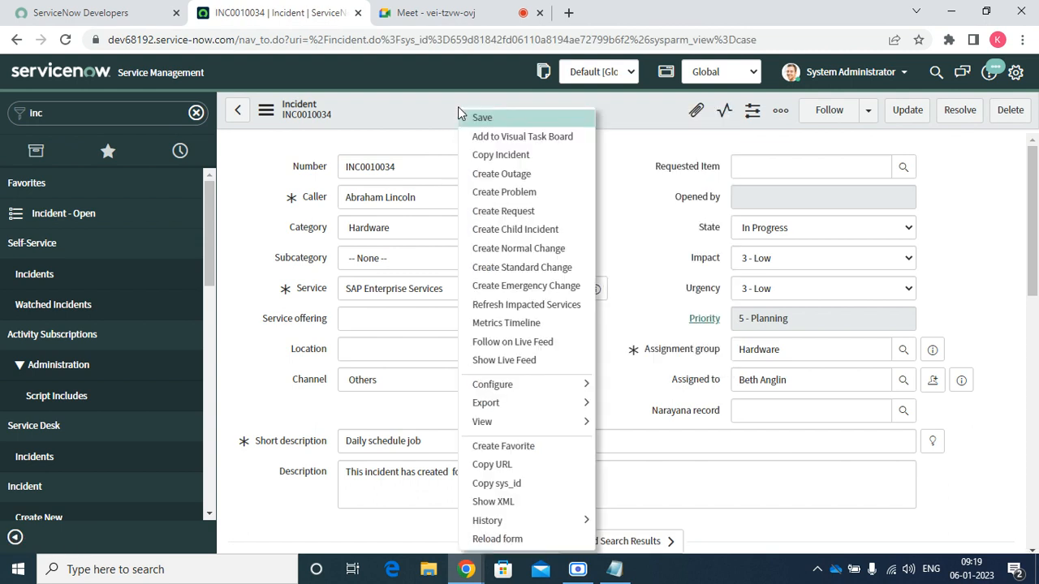
Create an outage for configuration item *ANNIE-IBM with message 'test for incident outage'
{"action": "left_click", "coordinate": [512, 178]}
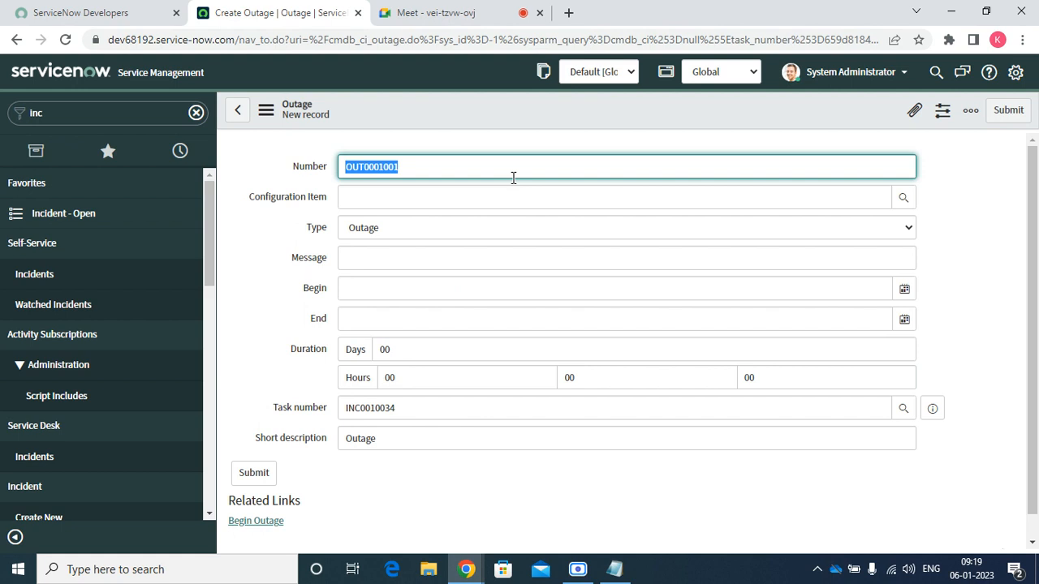
{"action": "left_click", "coordinate": [902, 197]}
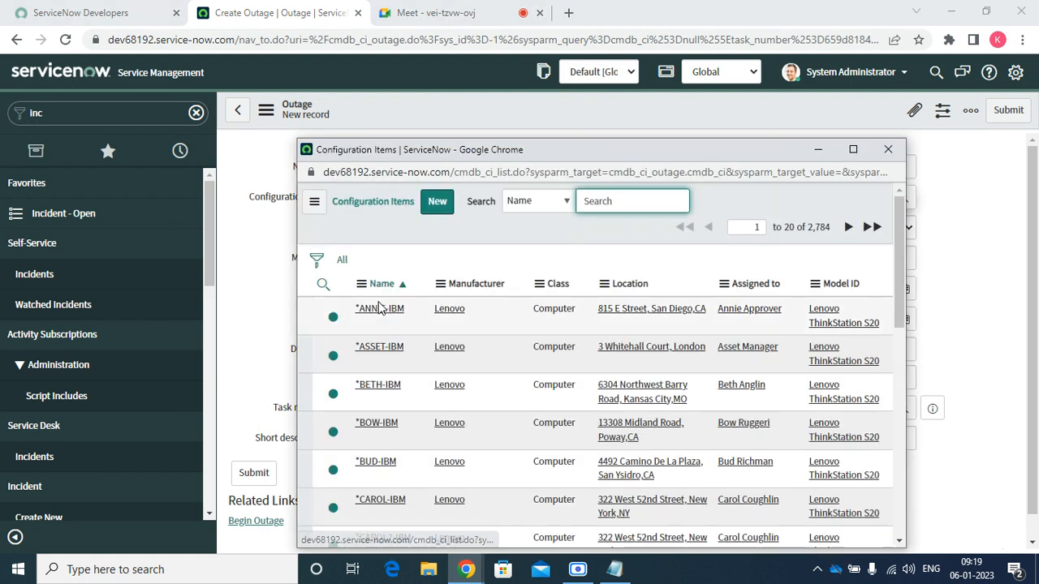
{"action": "left_click", "coordinate": [378, 311]}
{"action": "left_click", "coordinate": [383, 260]}
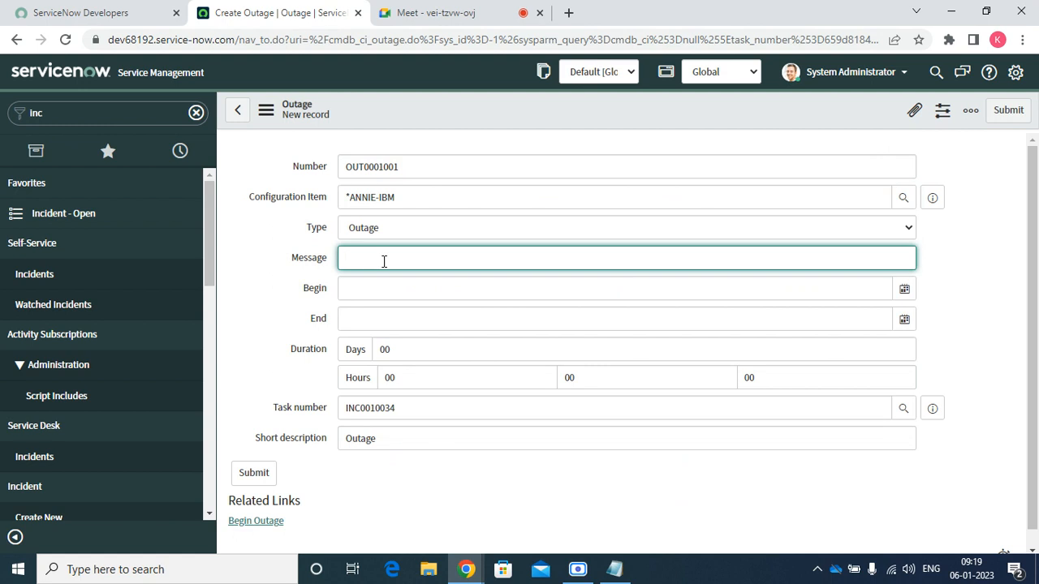
{"action": "type", "text": "test for incident outage"}
Set the outage's begin and end dates (end 6 January), a 2-minute duration, and submit
{"action": "left_click", "coordinate": [904, 290]}
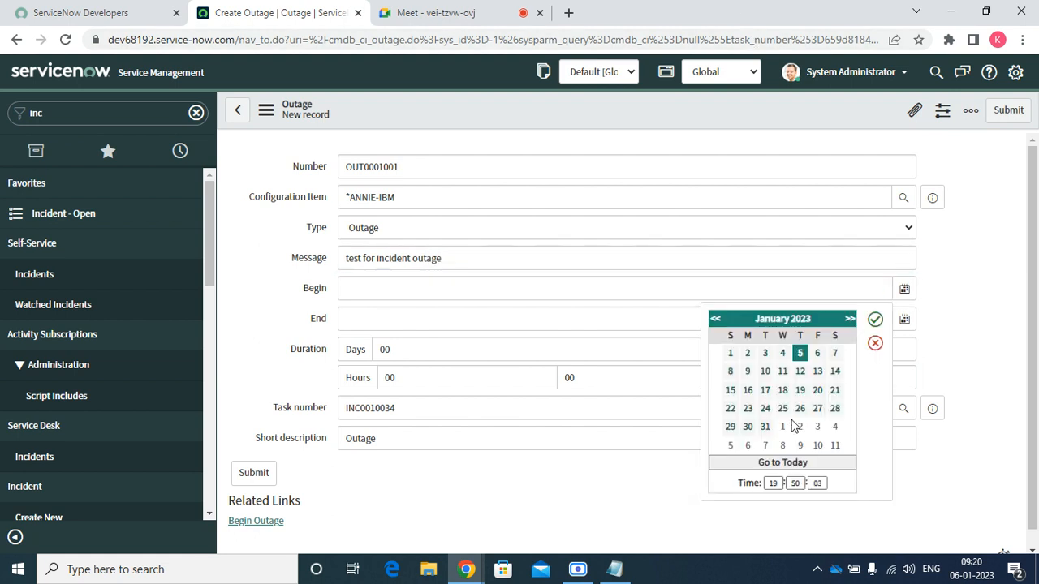
{"action": "left_click", "coordinate": [874, 320]}
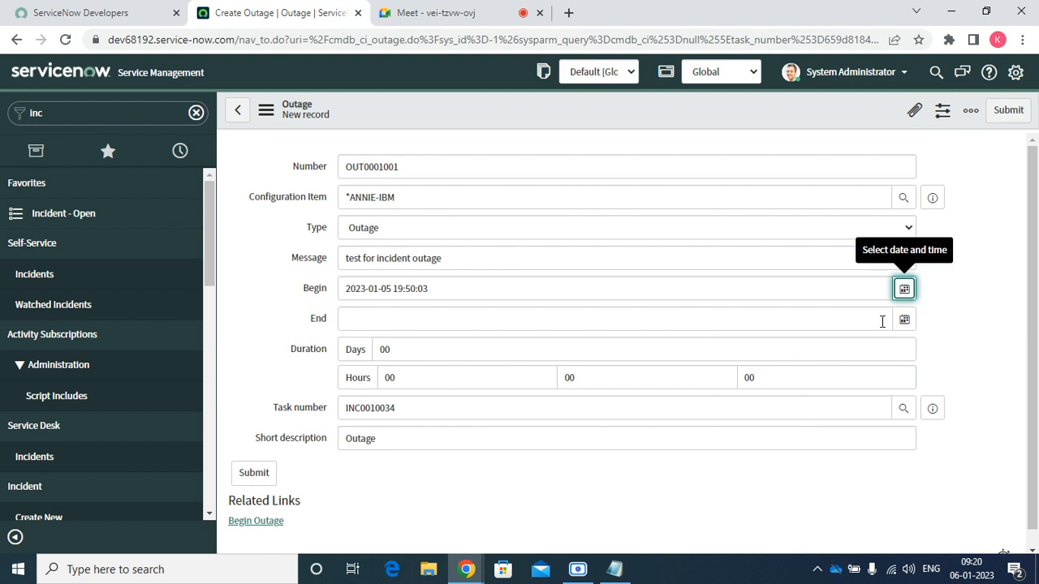
{"action": "left_click", "coordinate": [906, 322]}
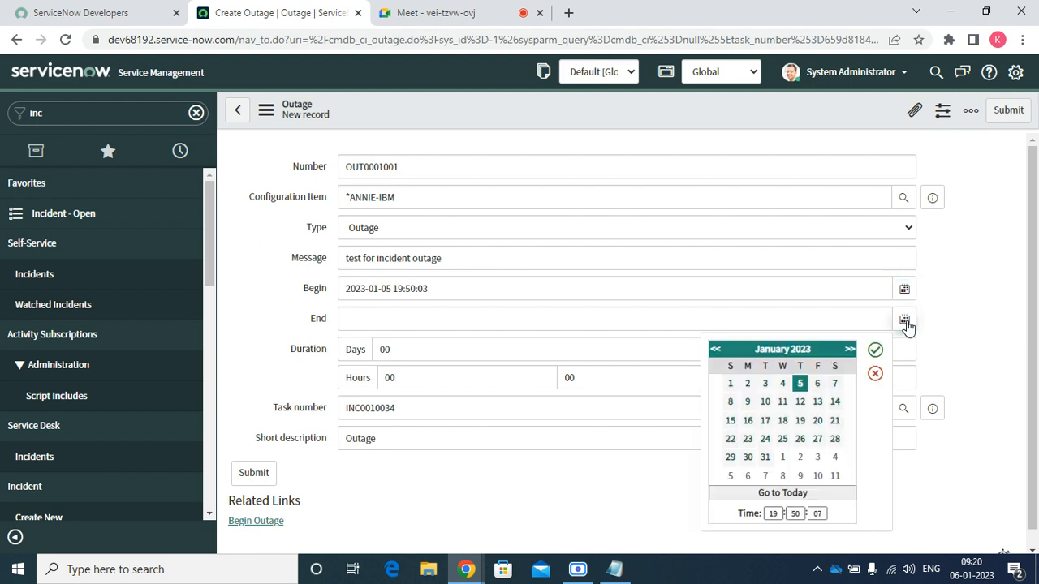
{"action": "left_click", "coordinate": [817, 384]}
{"action": "left_click", "coordinate": [875, 350]}
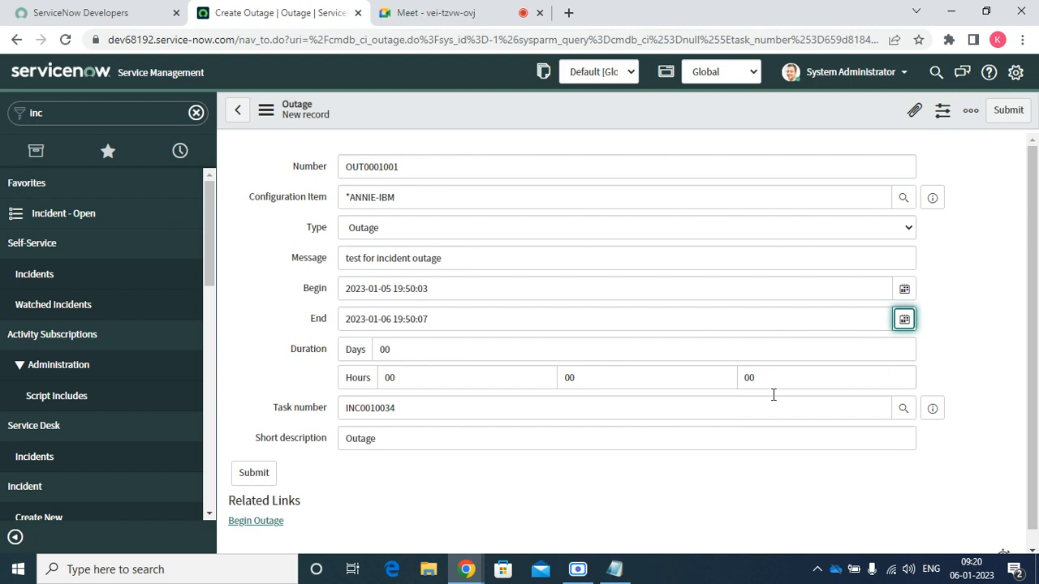
{"action": "left_click", "coordinate": [466, 387]}
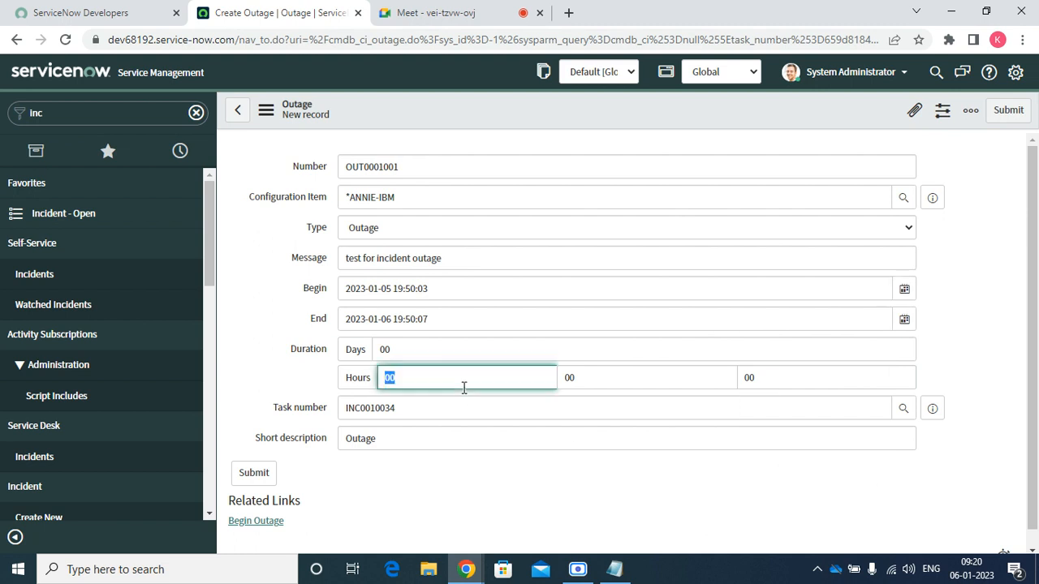
{"action": "left_click", "coordinate": [623, 377]}
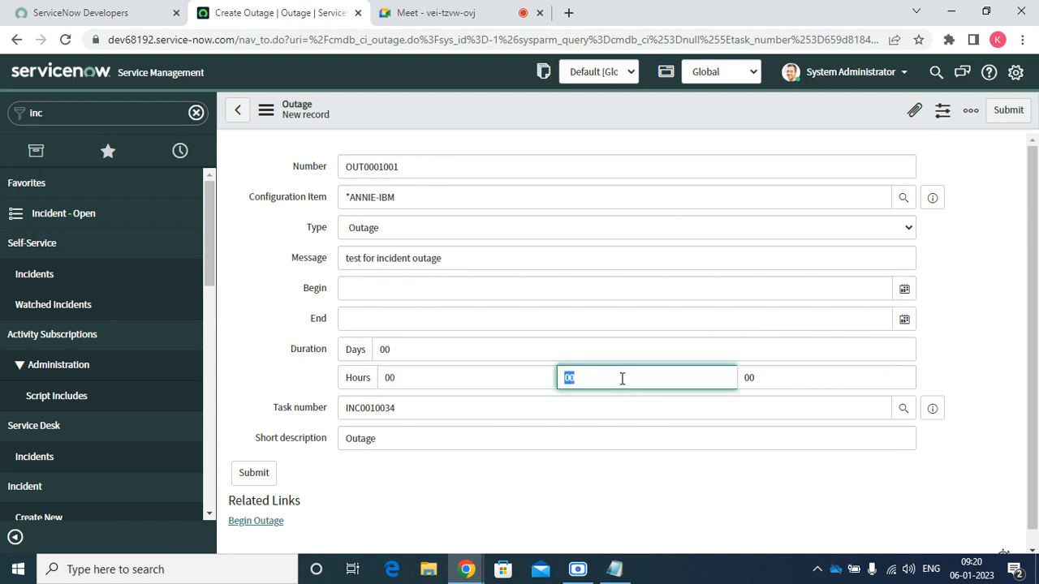
{"action": "type", "text": "2"}
{"action": "left_click", "coordinate": [499, 512]}
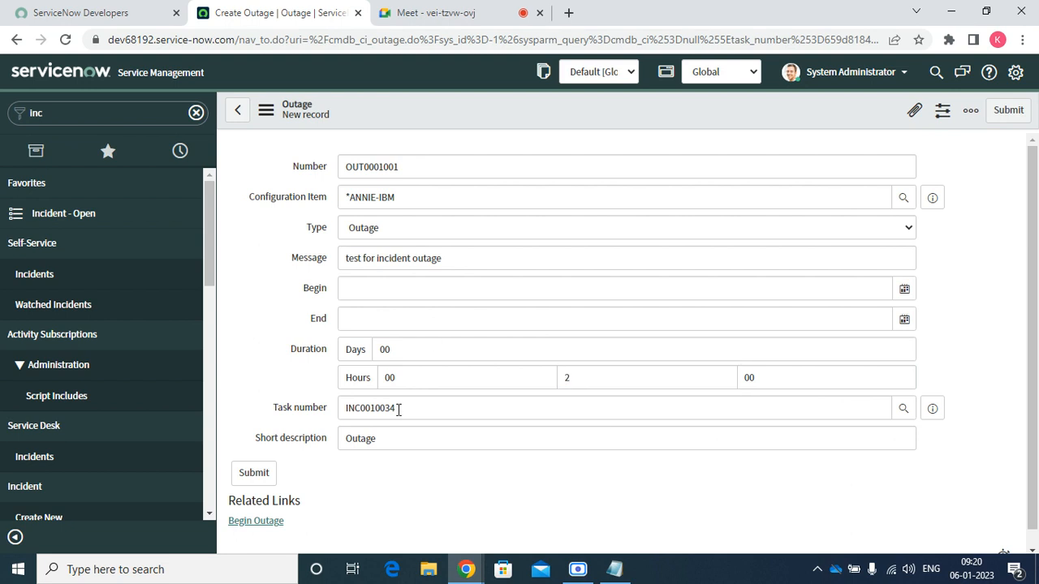
{"action": "left_click", "coordinate": [1007, 110]}
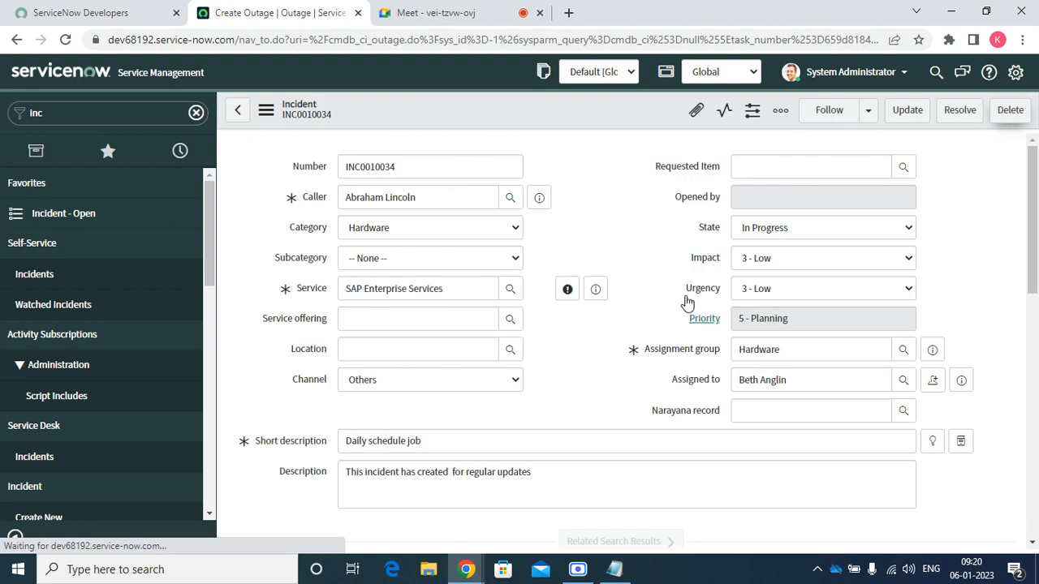
Show the incident's Outages related list containing OUT0001001
{"action": "scroll", "coordinate": [306, 511], "scroll_direction": "down", "scroll_amount": 10}
{"action": "scroll", "coordinate": [306, 512], "scroll_direction": "down", "scroll_amount": 1}
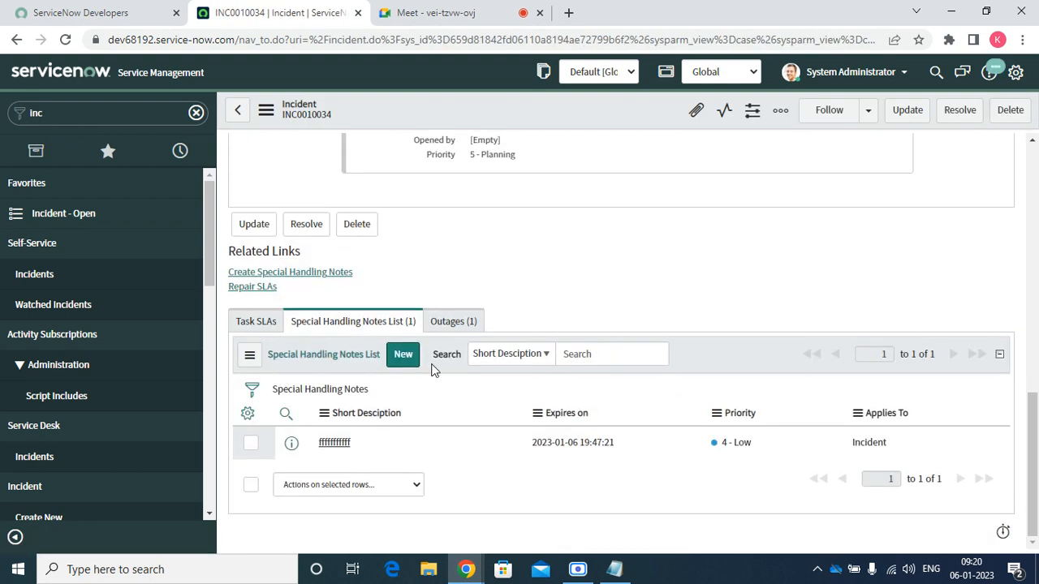
{"action": "left_click", "coordinate": [451, 328]}
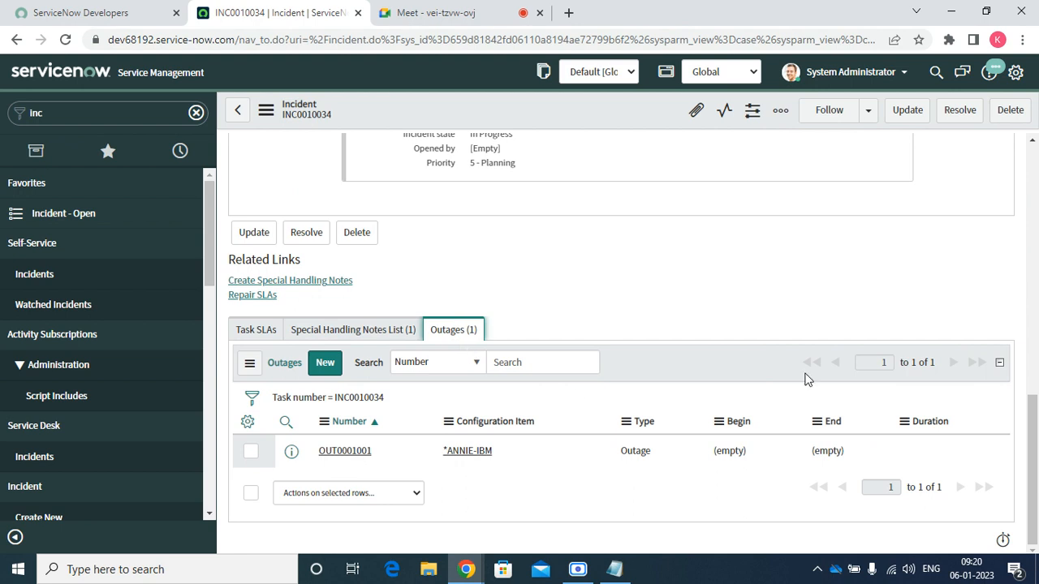
Set the incident State to Resolved
{"action": "scroll", "coordinate": [823, 370], "scroll_direction": "up", "scroll_amount": 10}
{"action": "left_click", "coordinate": [798, 228]}
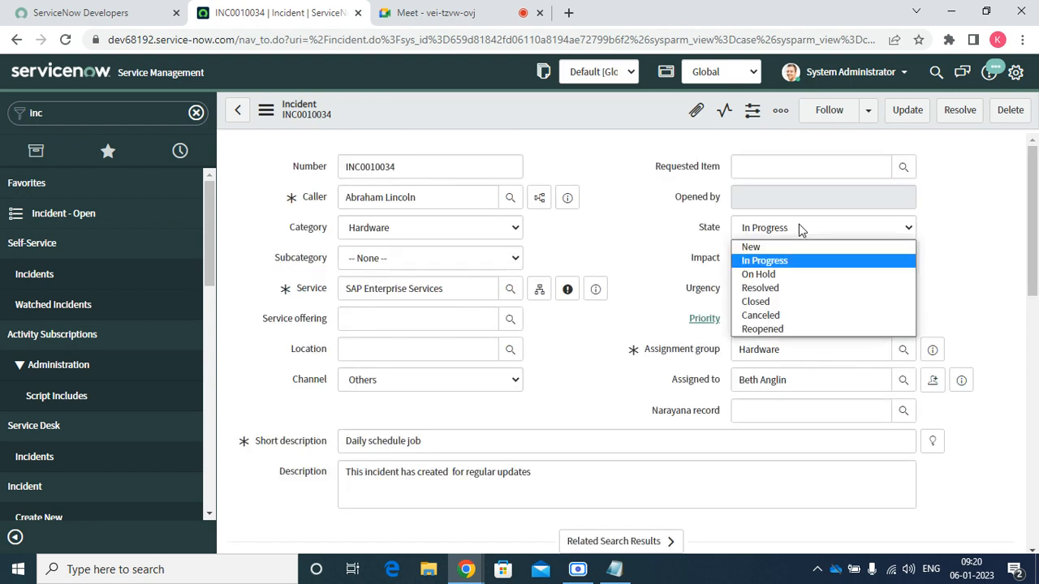
{"action": "left_click", "coordinate": [772, 289]}
{"action": "scroll", "coordinate": [625, 292], "scroll_direction": "down", "scroll_amount": 10}
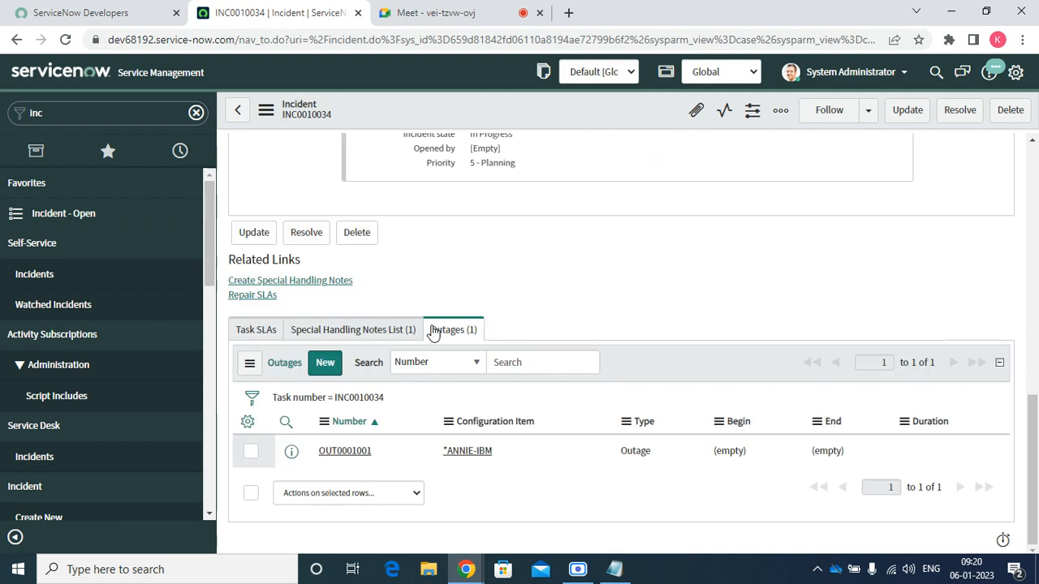
{"action": "left_click_drag", "start_coordinate": [1032, 430], "coordinate": [1031, 296]}
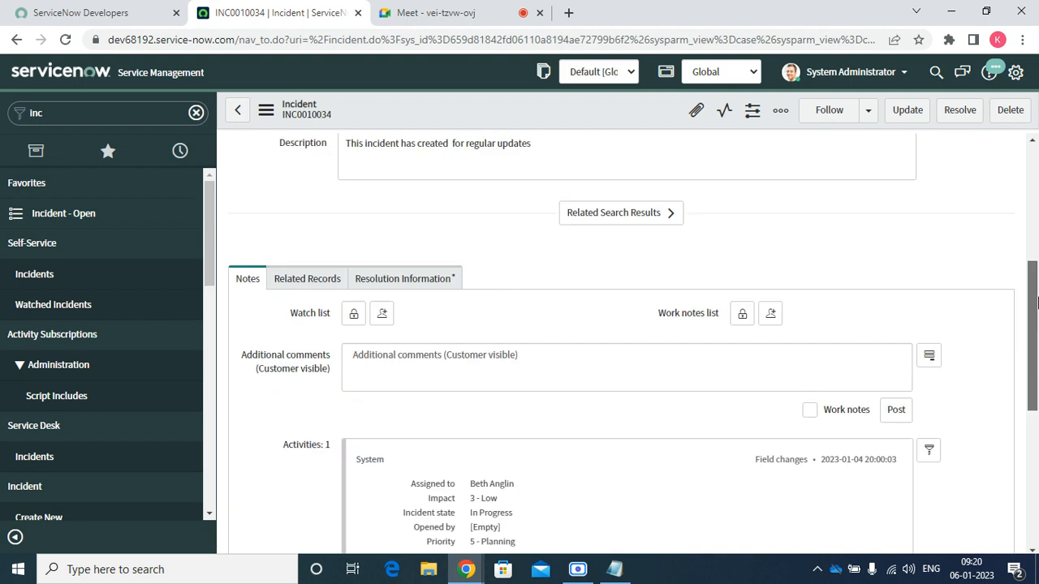
Give the incident resolution code Solved (Work Around), paste resolution notes, and save it
{"action": "left_click", "coordinate": [373, 285]}
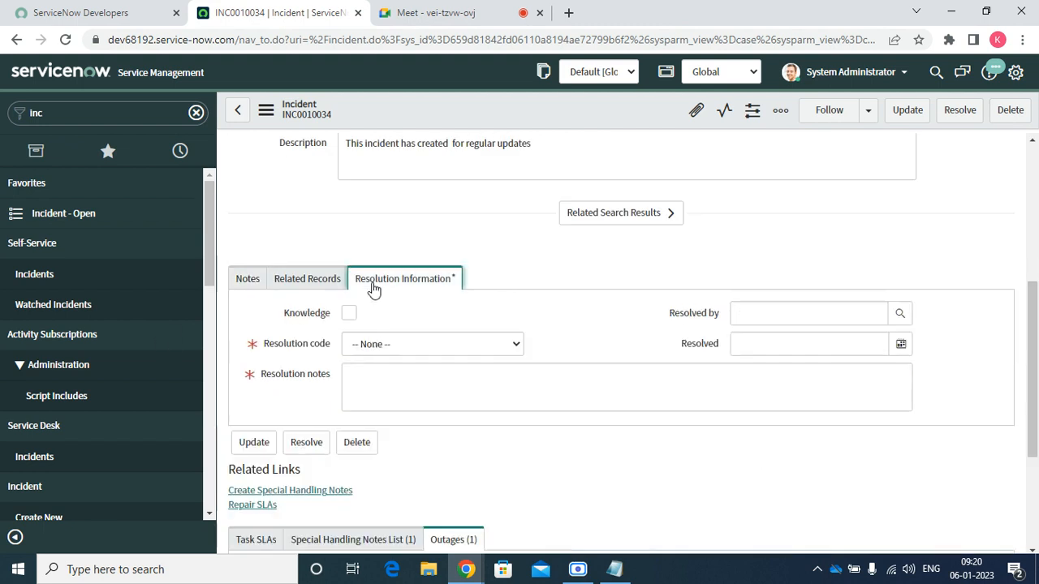
{"action": "left_click", "coordinate": [374, 341]}
{"action": "left_click", "coordinate": [390, 377]}
{"action": "right_click", "coordinate": [372, 388]}
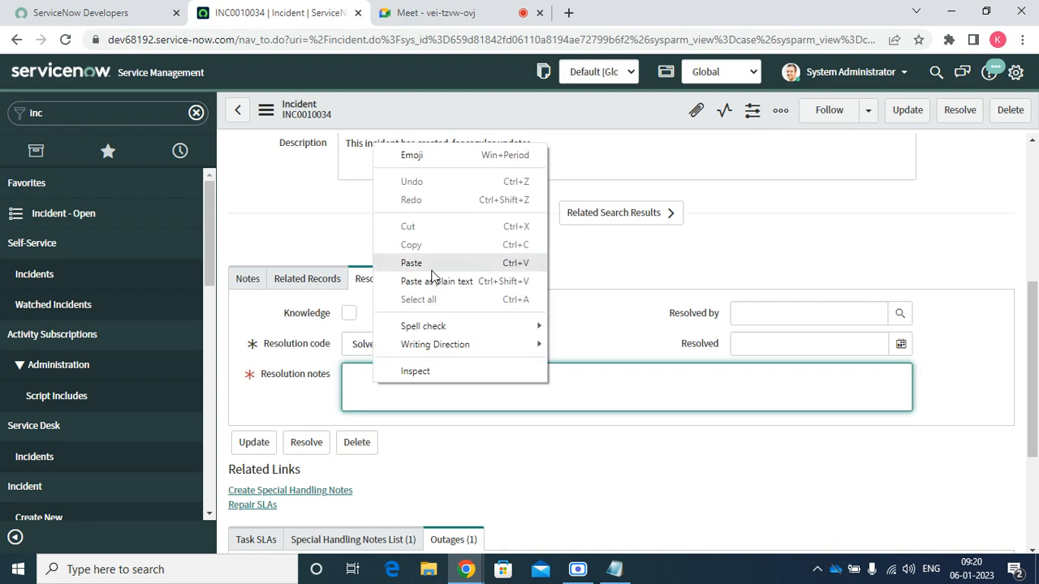
{"action": "left_click", "coordinate": [406, 265]}
{"action": "right_click", "coordinate": [591, 110]}
{"action": "left_click", "coordinate": [603, 121]}
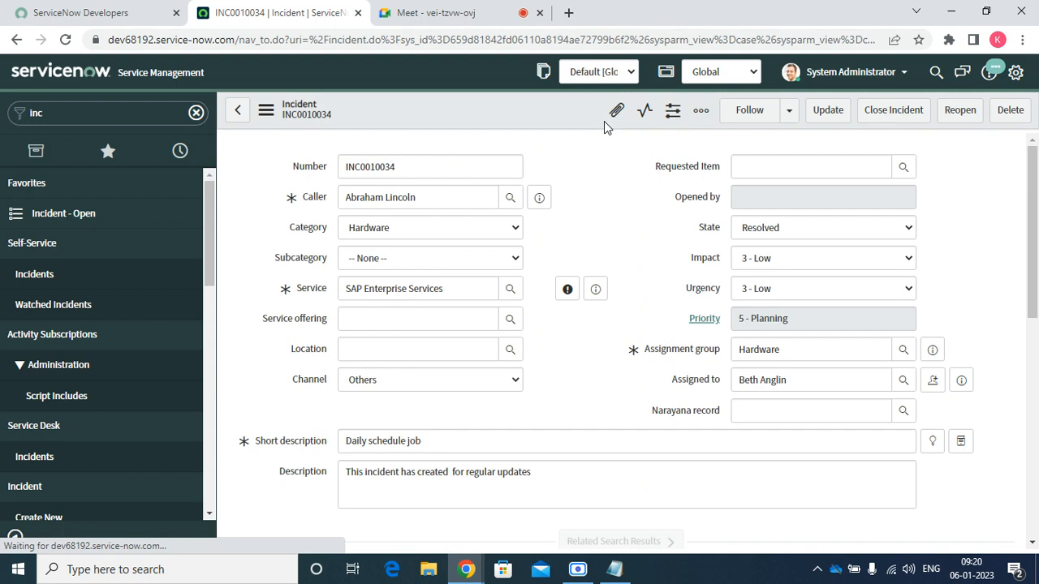
Open outage OUT0001001 in a new browser tab and switch to it
{"action": "scroll", "coordinate": [602, 463], "scroll_direction": "down", "scroll_amount": 7}
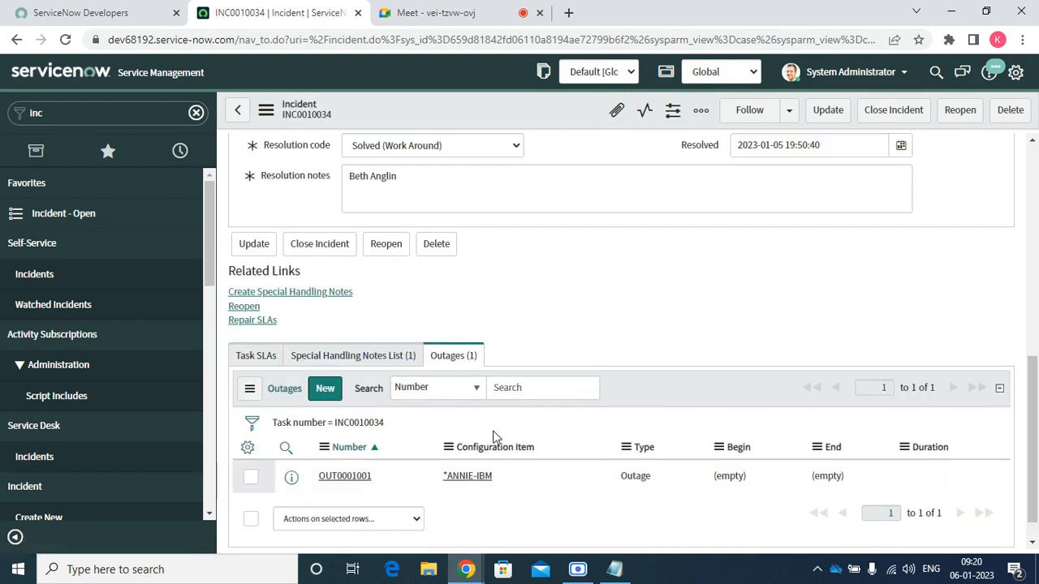
{"action": "right_click", "coordinate": [296, 484]}
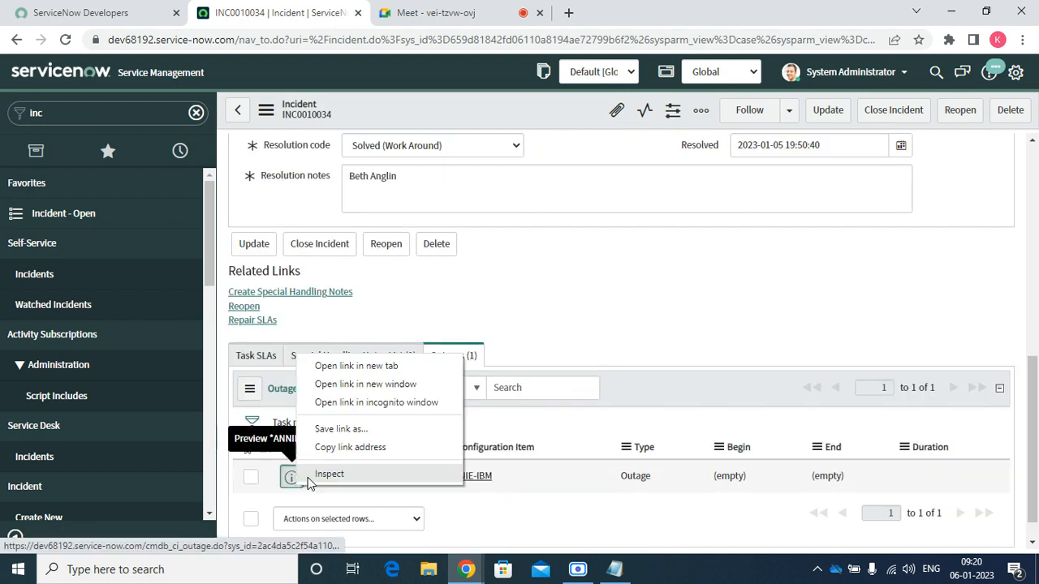
{"action": "left_click", "coordinate": [358, 380]}
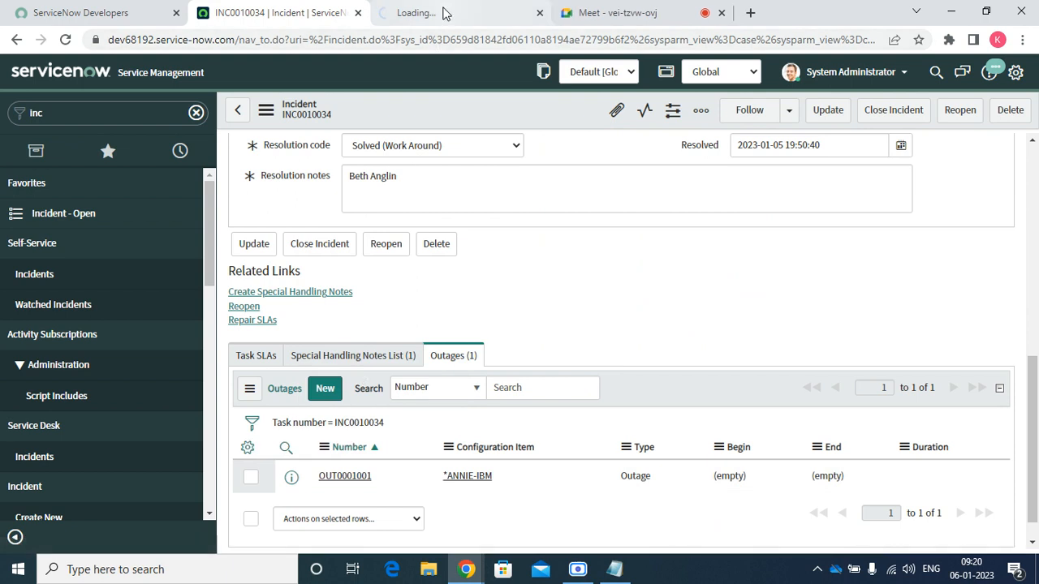
{"action": "left_click", "coordinate": [443, 12]}
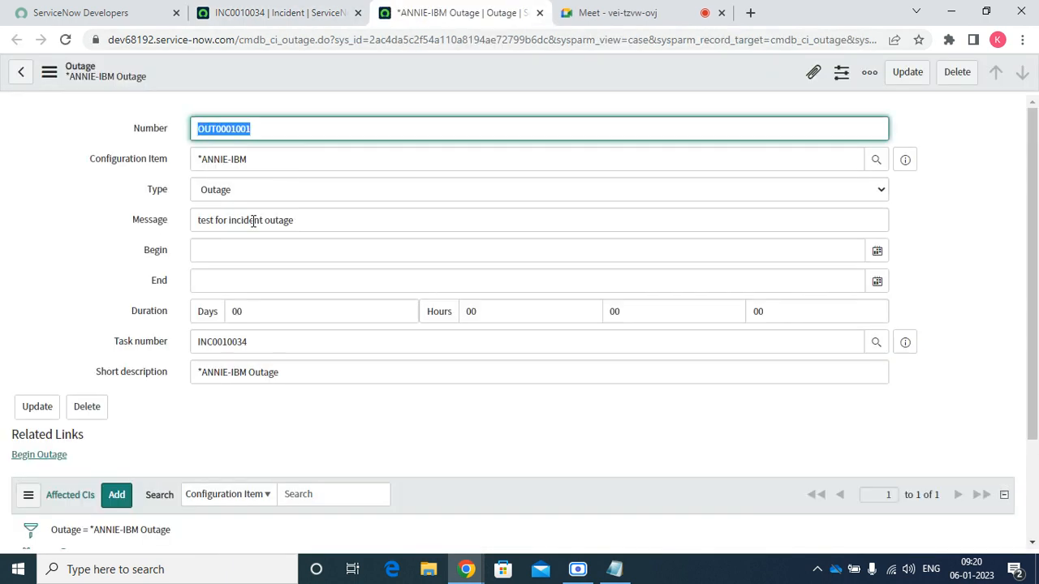
{"action": "left_click", "coordinate": [252, 189]}
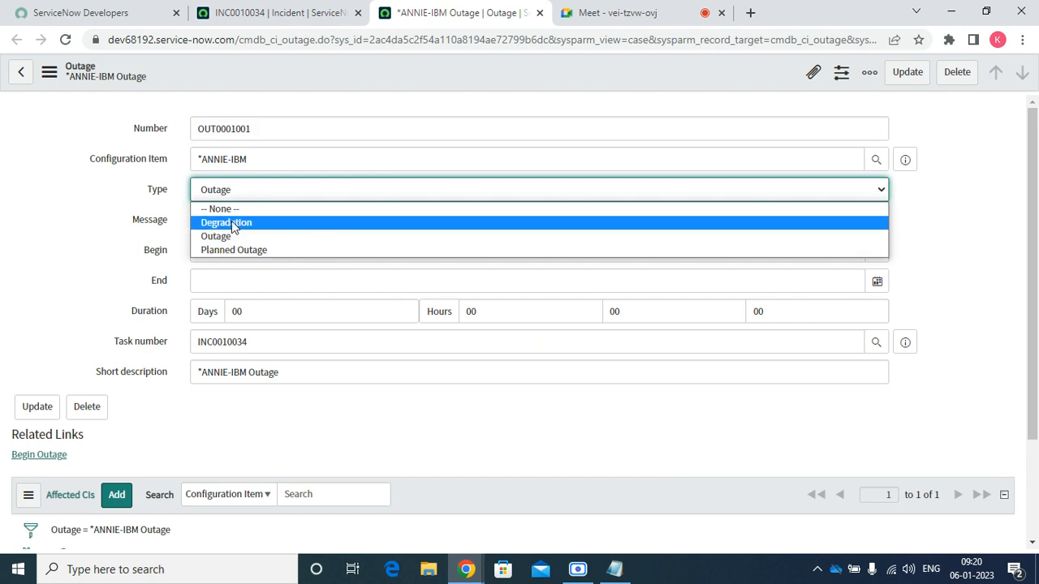
{"action": "left_click", "coordinate": [280, 431]}
{"action": "left_click", "coordinate": [37, 457]}
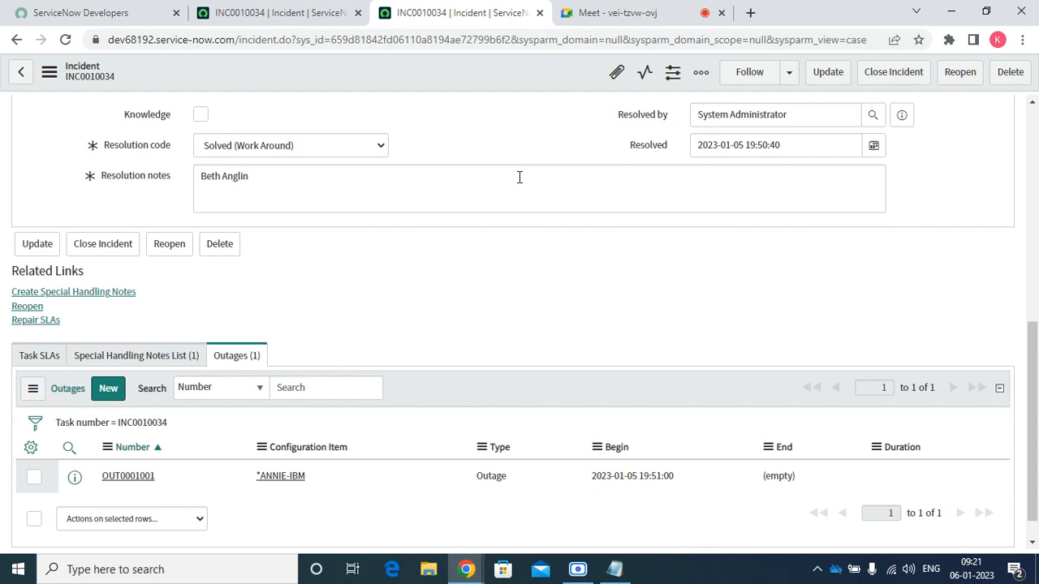
Create problem PRB0040001 from incident INC0010034 using the Create Problem action
{"action": "scroll", "coordinate": [520, 203], "scroll_direction": "up", "scroll_amount": 10}
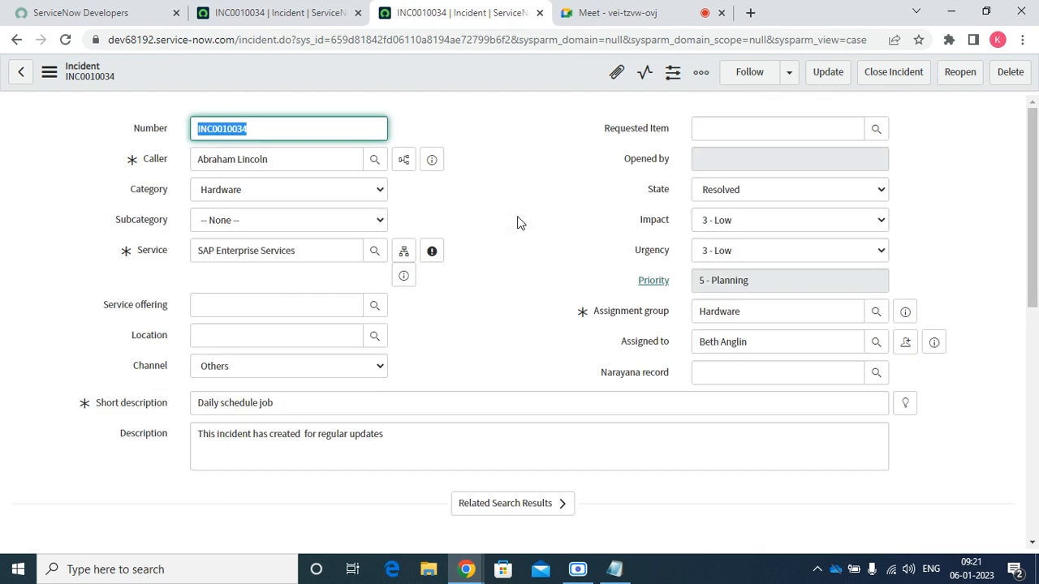
{"action": "right_click", "coordinate": [460, 86]}
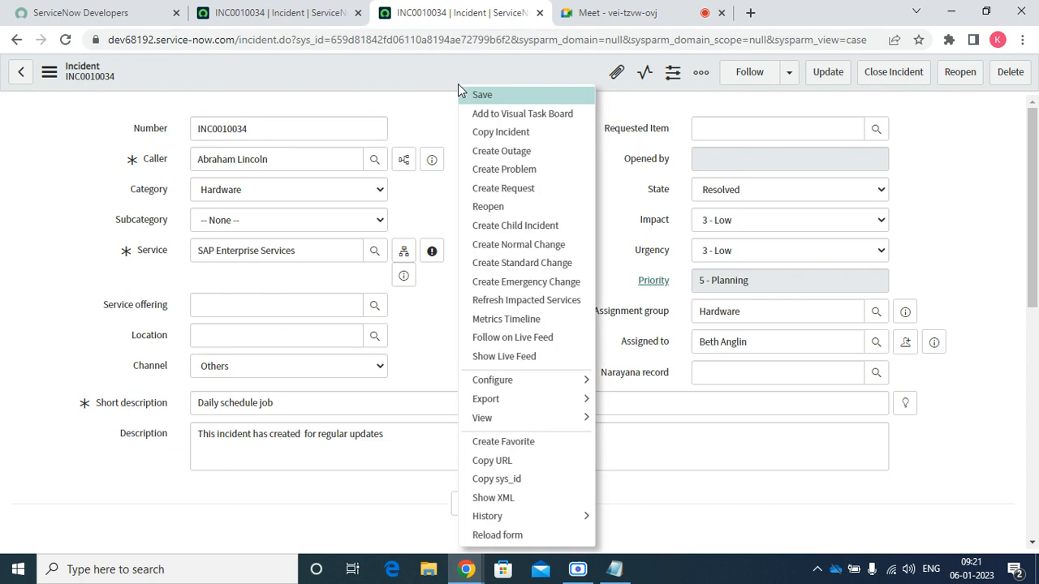
{"action": "left_click", "coordinate": [494, 180]}
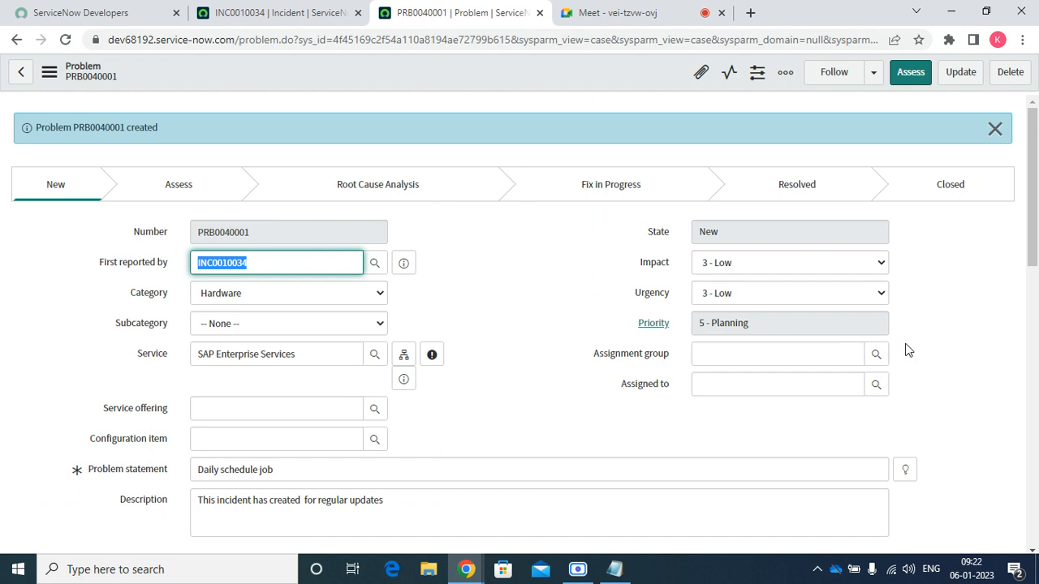
Assign PRB0040001 to the Service Desk group and save the problem
{"action": "left_click", "coordinate": [876, 354]}
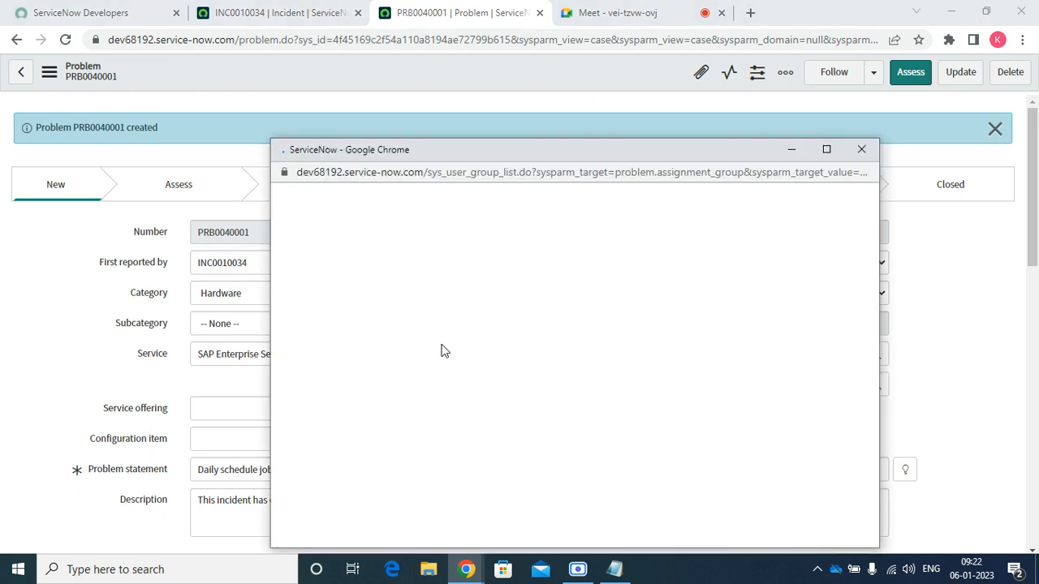
{"action": "left_click", "coordinate": [355, 310]}
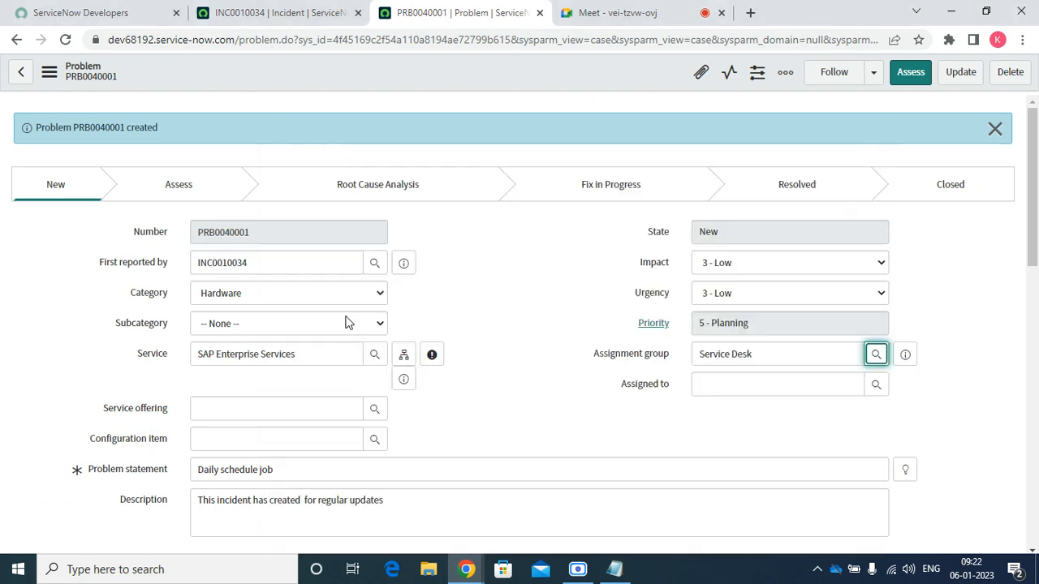
{"action": "scroll", "coordinate": [351, 341], "scroll_direction": "down", "scroll_amount": 10}
{"action": "scroll", "coordinate": [419, 328], "scroll_direction": "up", "scroll_amount": 10}
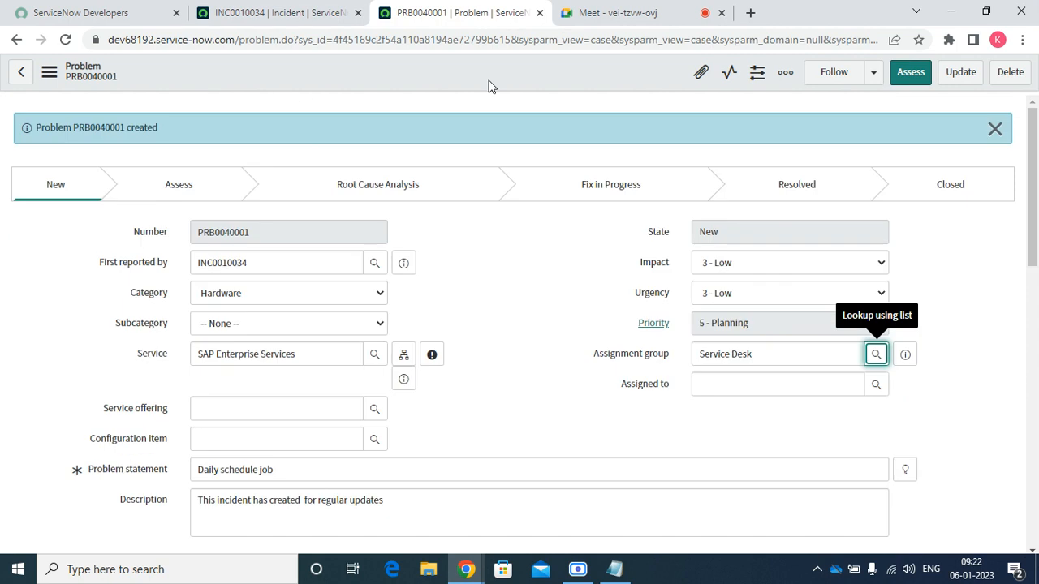
{"action": "right_click", "coordinate": [489, 85]}
{"action": "left_click", "coordinate": [512, 88]}
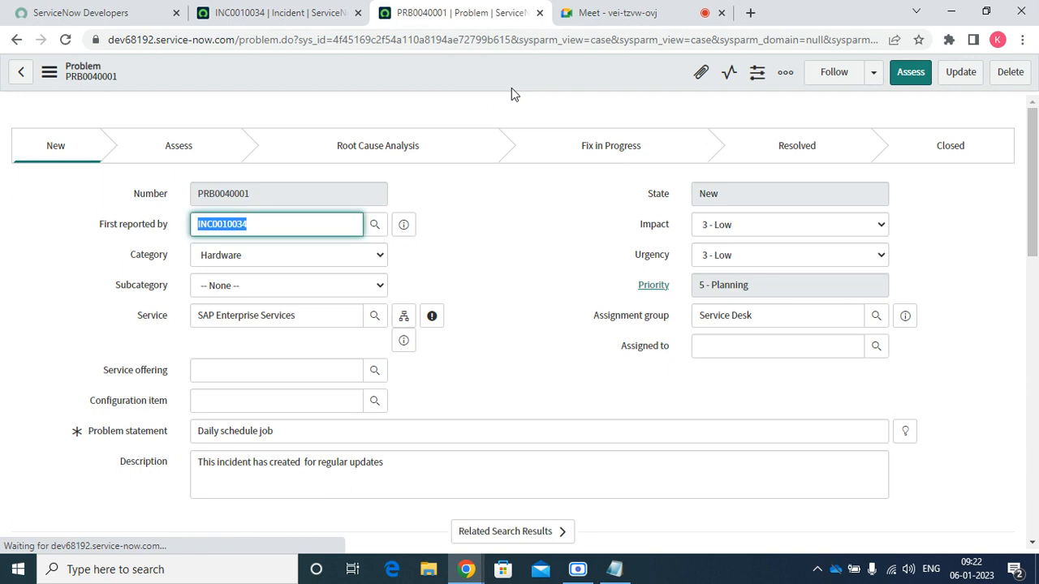
{"action": "scroll", "coordinate": [438, 243], "scroll_direction": "down", "scroll_amount": 15}
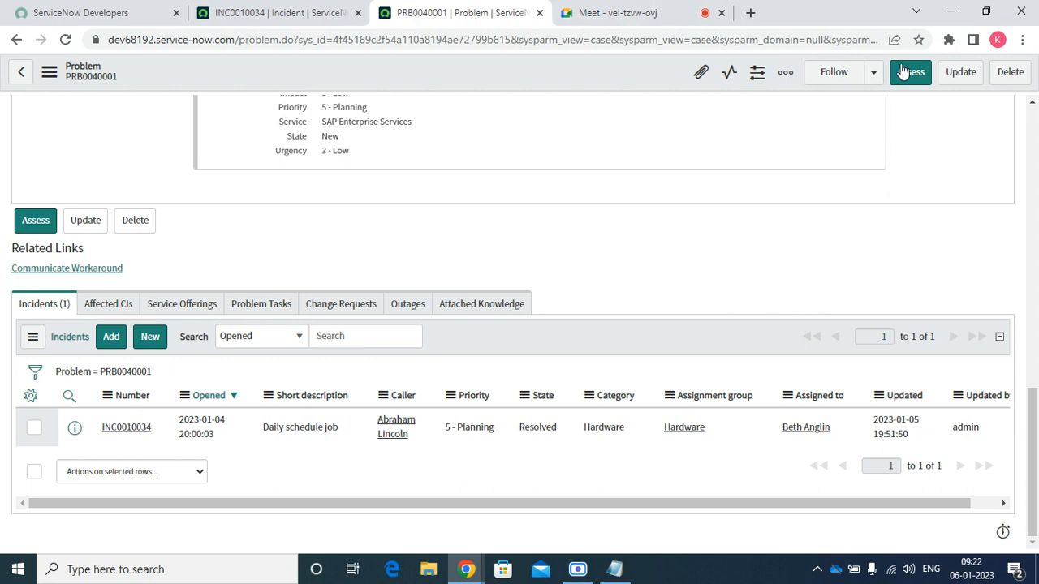
{"action": "scroll", "coordinate": [520, 255], "scroll_direction": "up", "scroll_amount": 10}
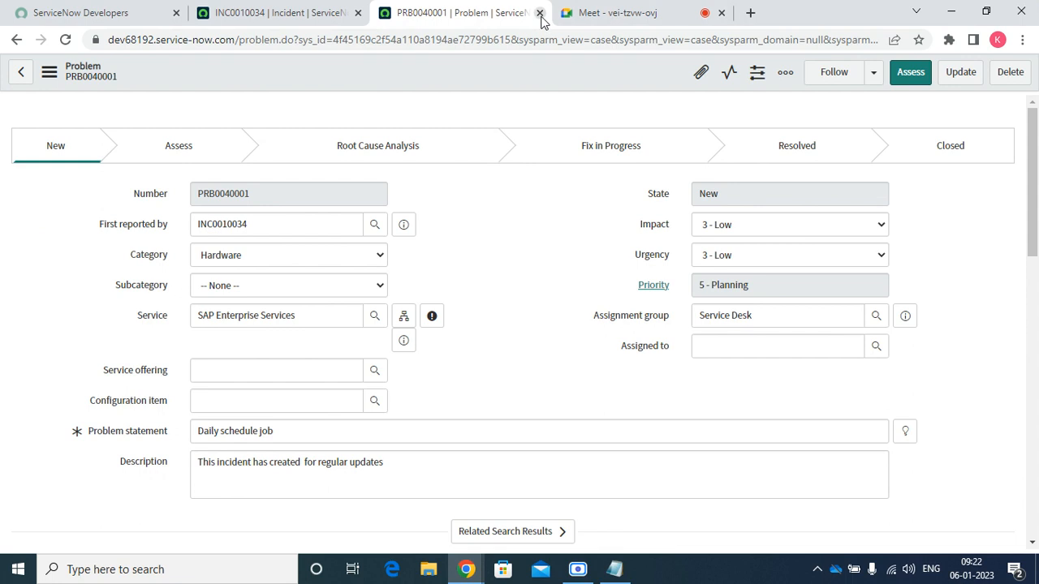
{"action": "left_click", "coordinate": [539, 13]}
{"action": "right_click", "coordinate": [436, 121]}
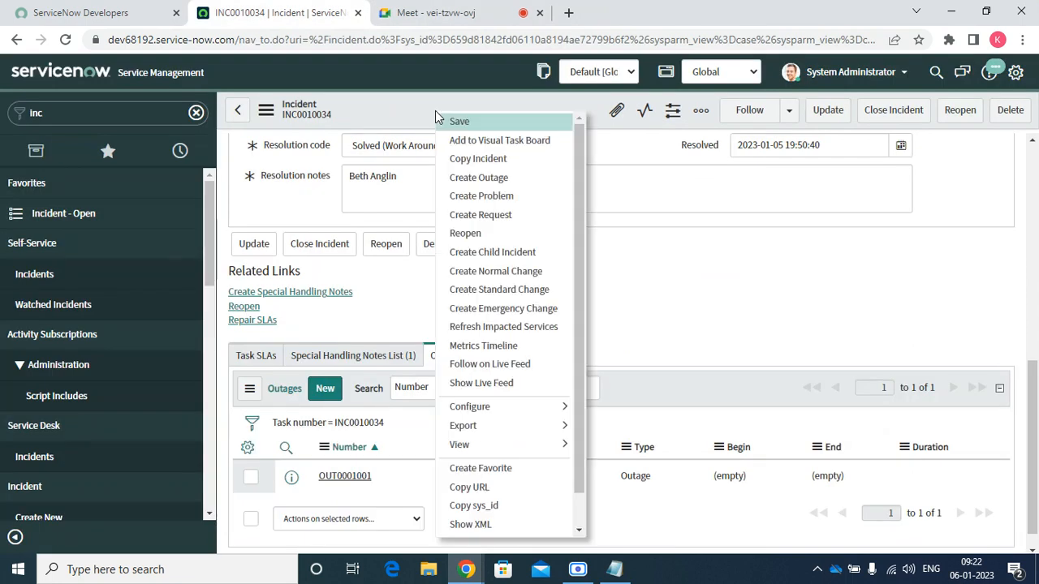
{"action": "left_click", "coordinate": [489, 216]}
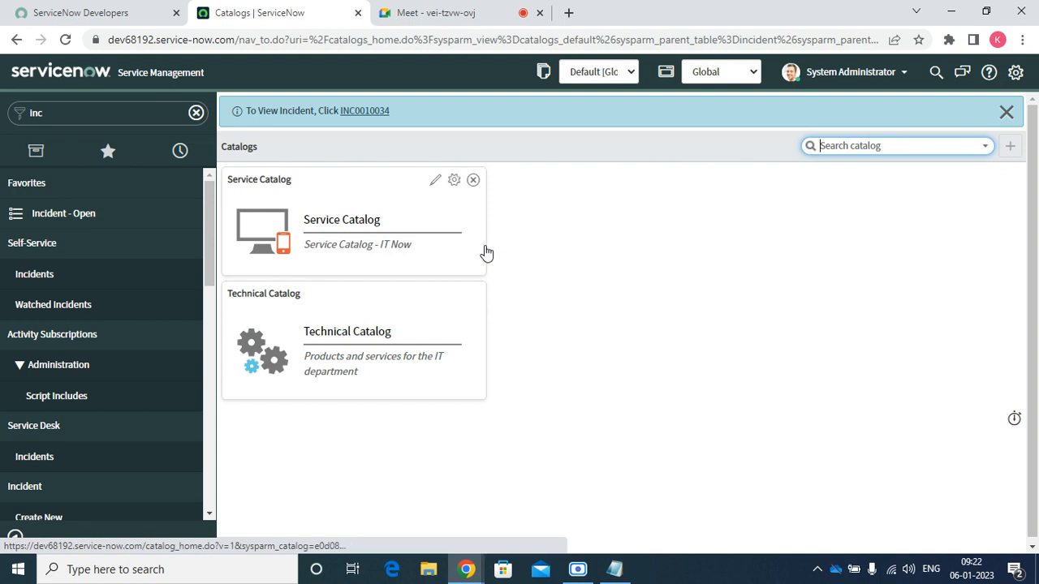
{"action": "left_click", "coordinate": [16, 42]}
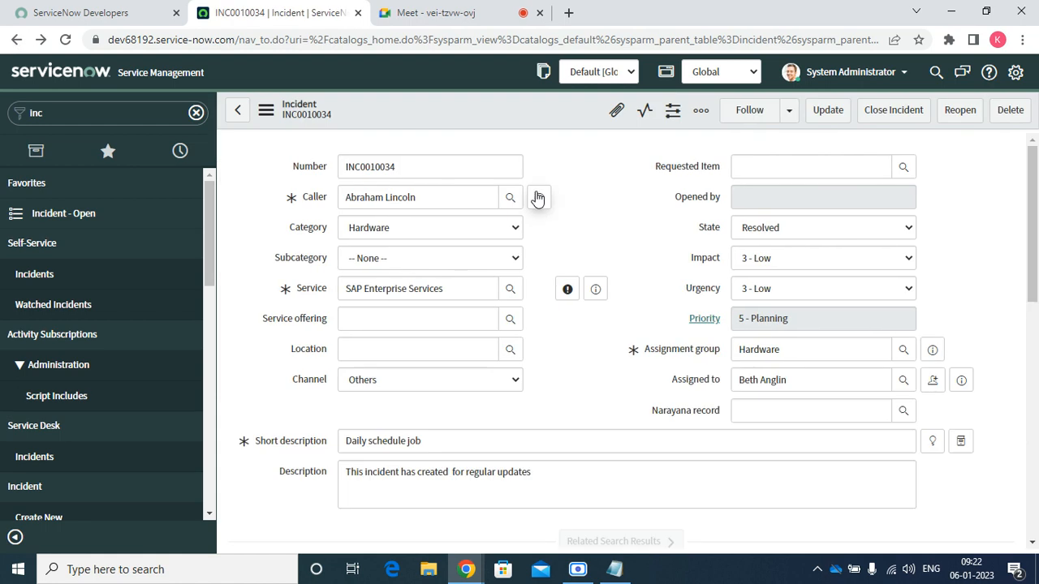
{"action": "right_click", "coordinate": [444, 106]}
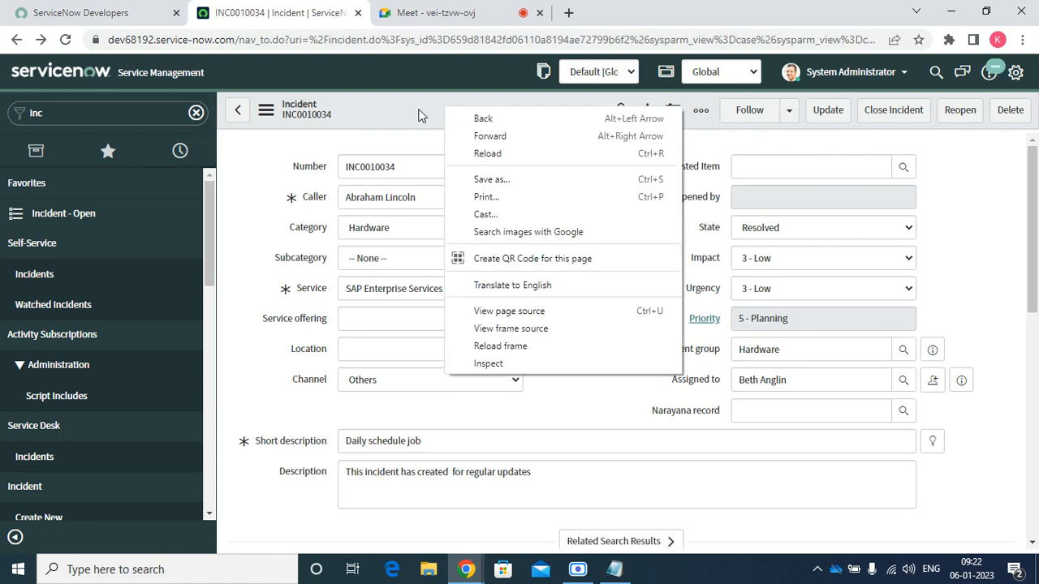
{"action": "right_click", "coordinate": [420, 124]}
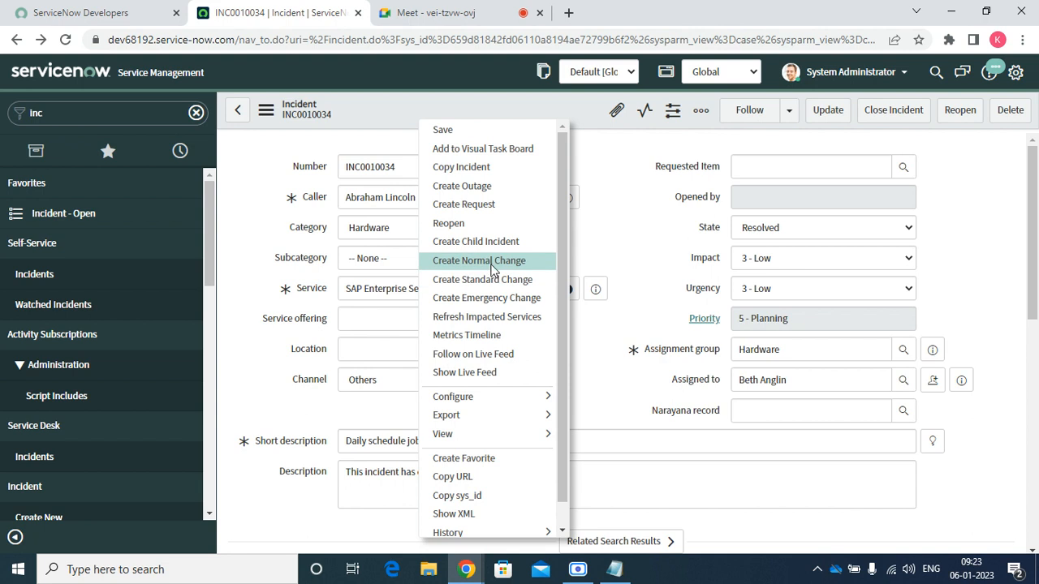
Refresh the impacted services for incident INC0010034
{"action": "left_click", "coordinate": [491, 317]}
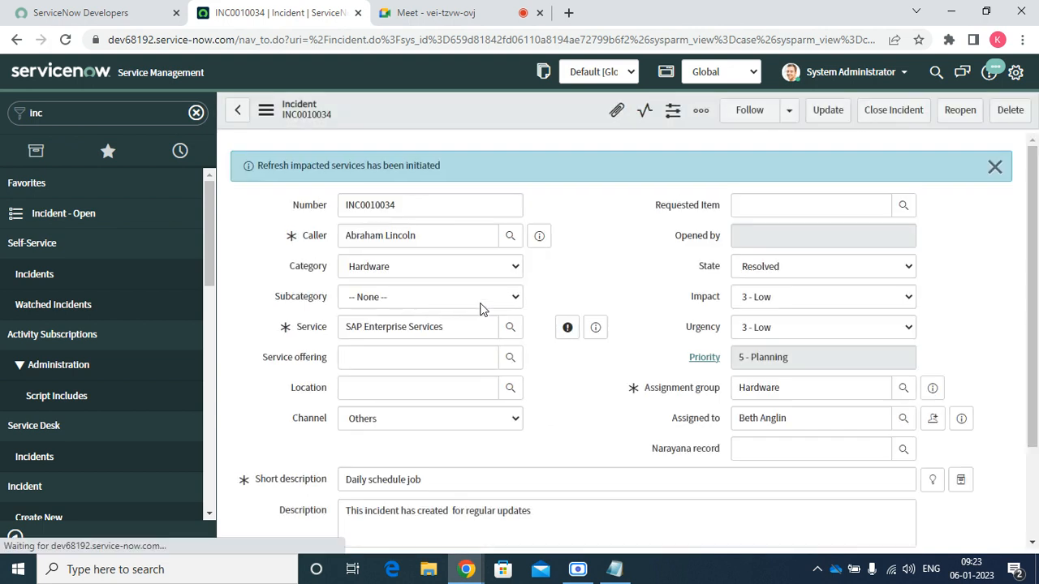
{"action": "scroll", "coordinate": [498, 277], "scroll_direction": "down", "scroll_amount": 8}
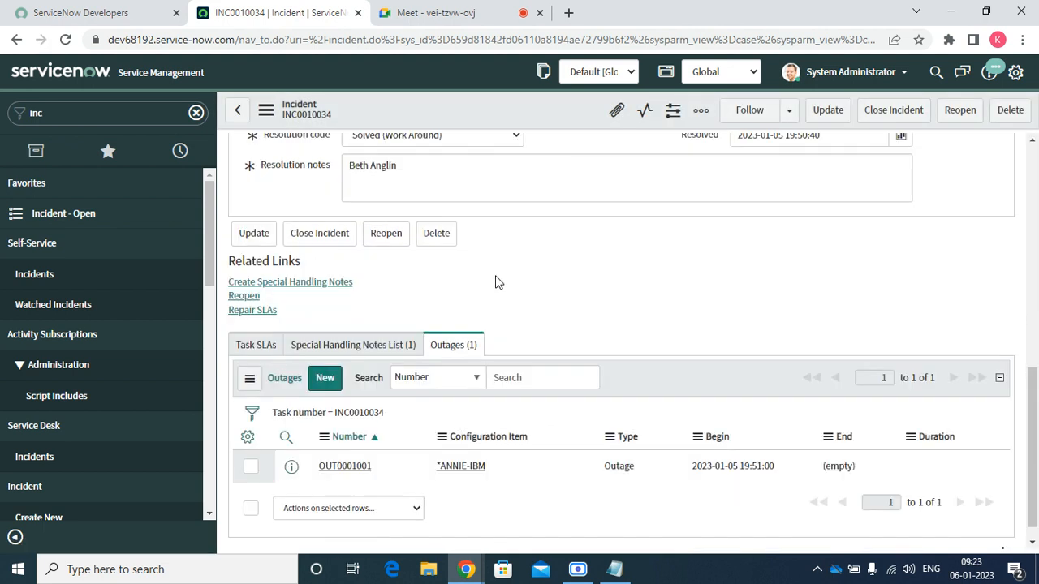
{"action": "scroll", "coordinate": [481, 263], "scroll_direction": "up", "scroll_amount": 10}
Review the INC0010034 Metrics Timeline, with assignment and In Progress-to-Resolved durations, then close it
{"action": "right_click", "coordinate": [416, 89]}
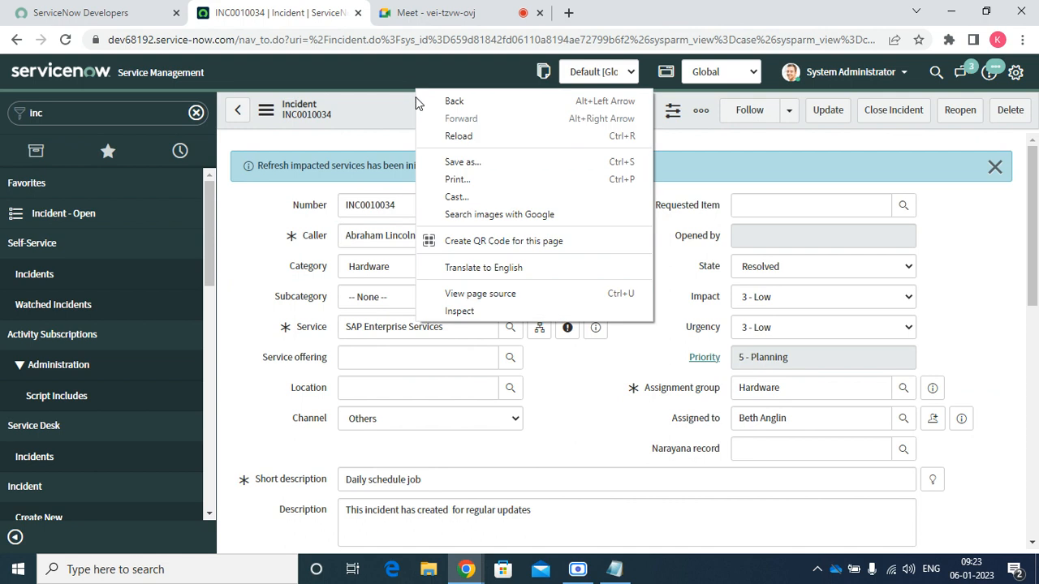
{"action": "right_click", "coordinate": [408, 108]}
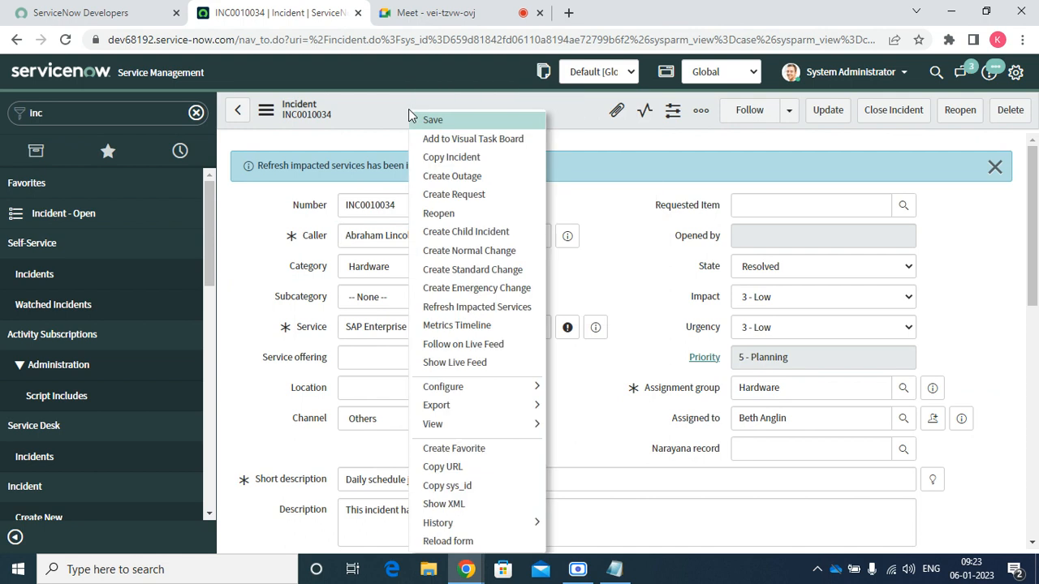
{"action": "left_click", "coordinate": [486, 329]}
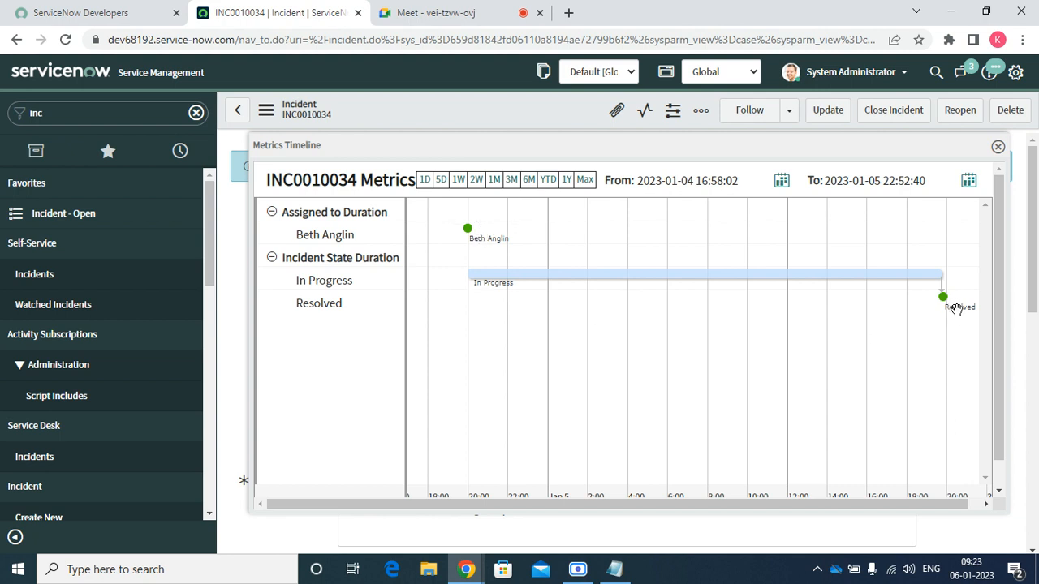
{"action": "mouse_move", "coordinate": [955, 309]}
{"action": "scroll", "coordinate": [545, 336], "scroll_direction": "down", "scroll_amount": 1}
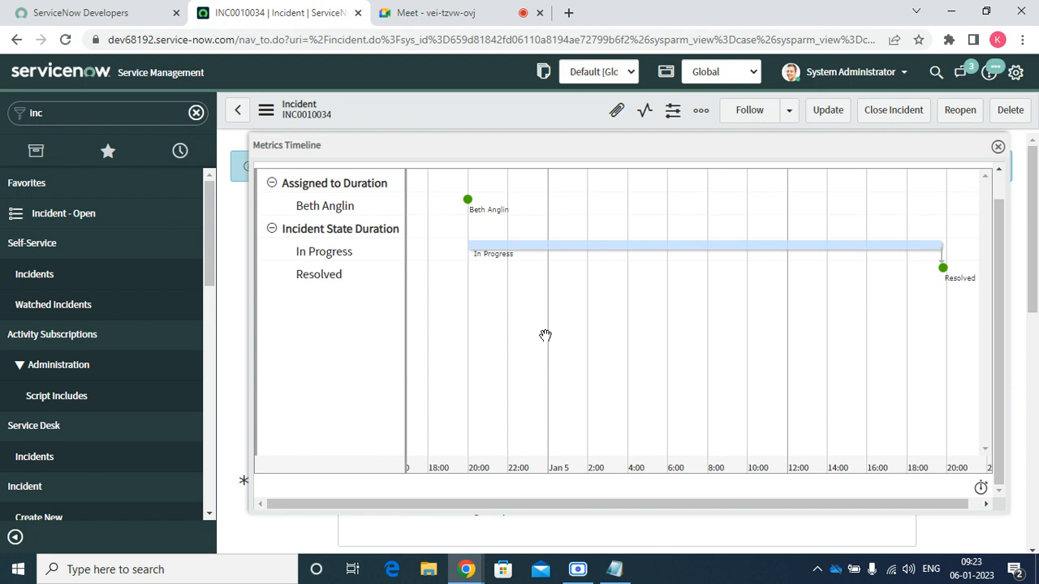
{"action": "left_click", "coordinate": [999, 147]}
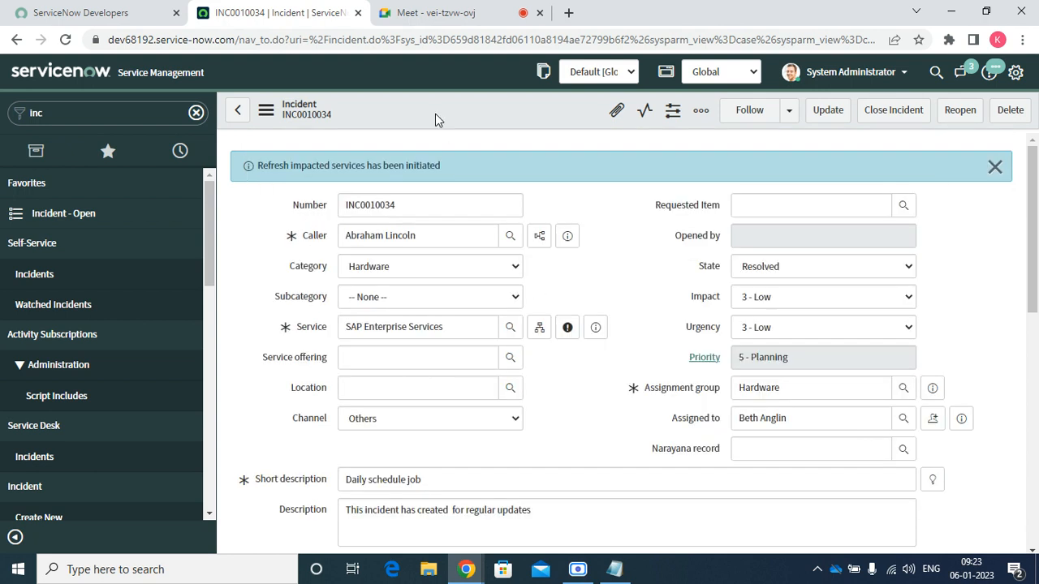
Follow INC0010034 on Live Feed and check its conversation in the Connect sidebar
{"action": "right_click", "coordinate": [435, 113]}
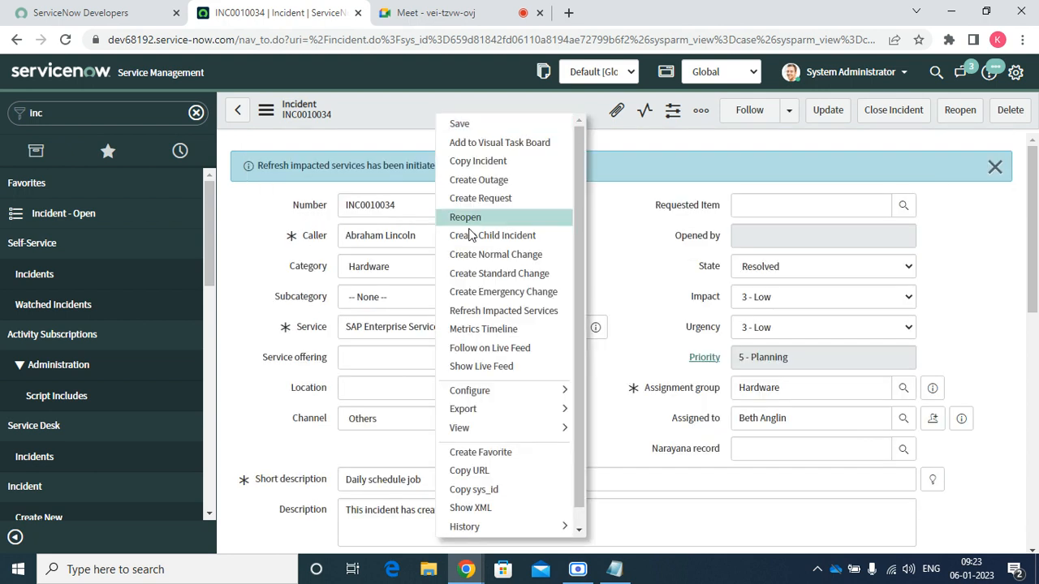
{"action": "left_click", "coordinate": [508, 348]}
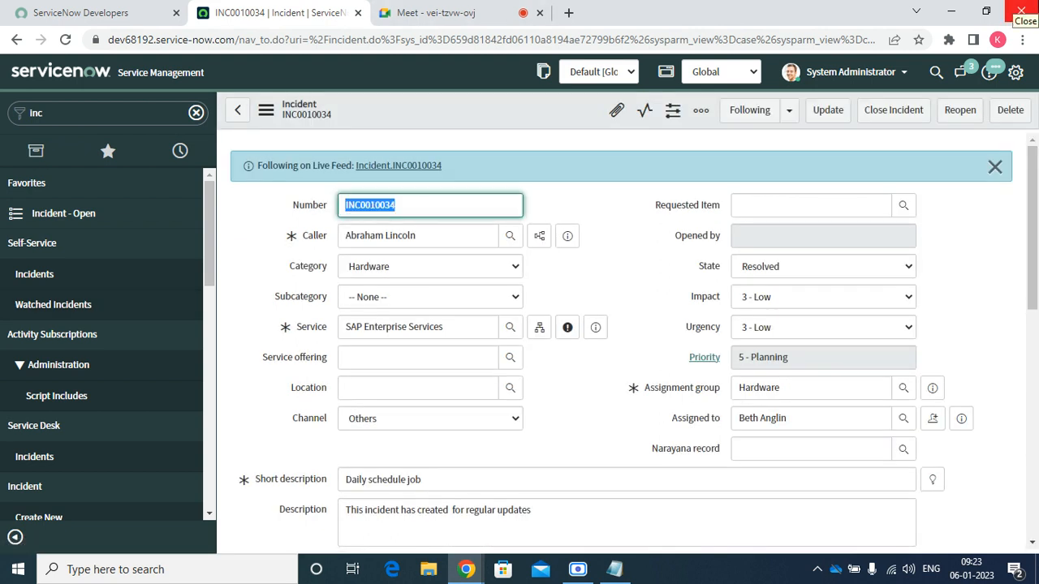
{"action": "left_click", "coordinate": [961, 72]}
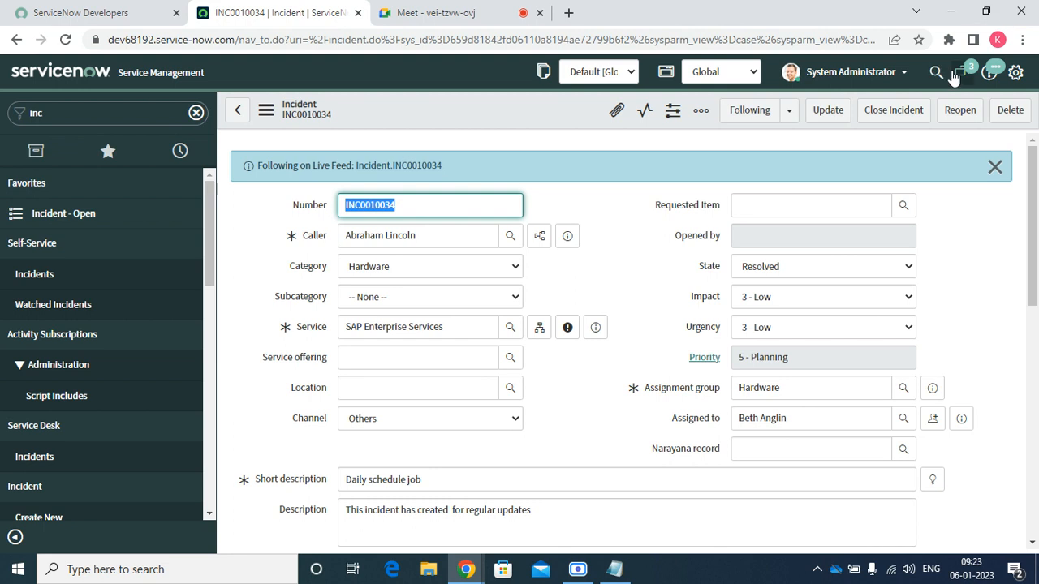
{"action": "left_click", "coordinate": [937, 166]}
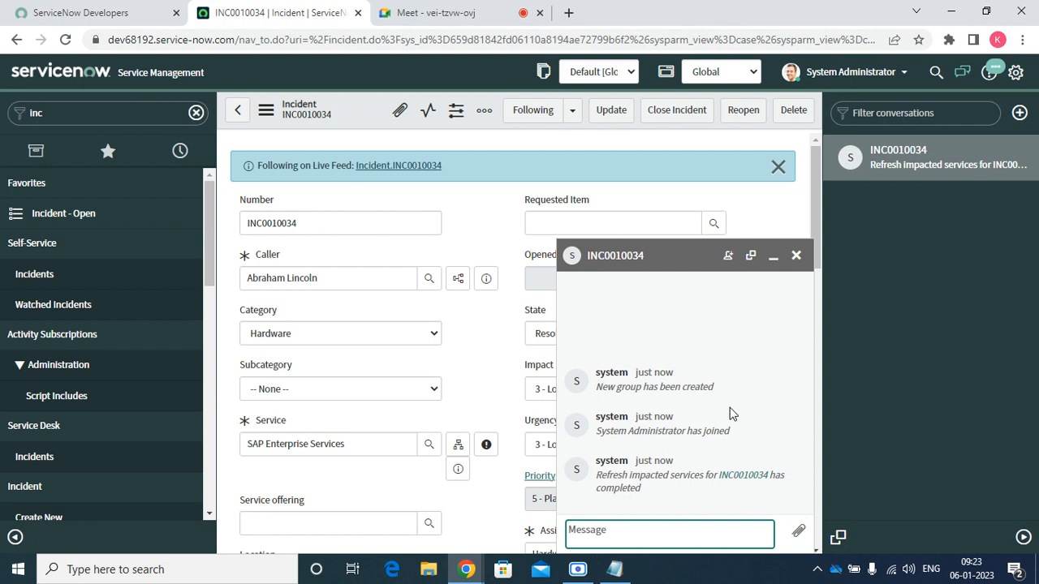
{"action": "left_click", "coordinate": [796, 255]}
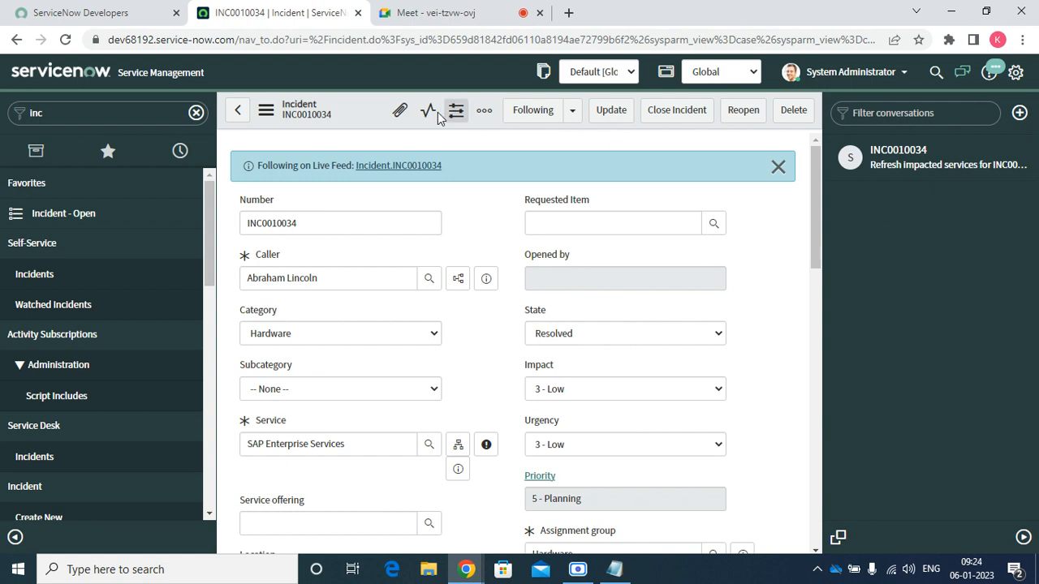
Close the conversations sidebar and show the incident's Live Feed
{"action": "right_click", "coordinate": [370, 106]}
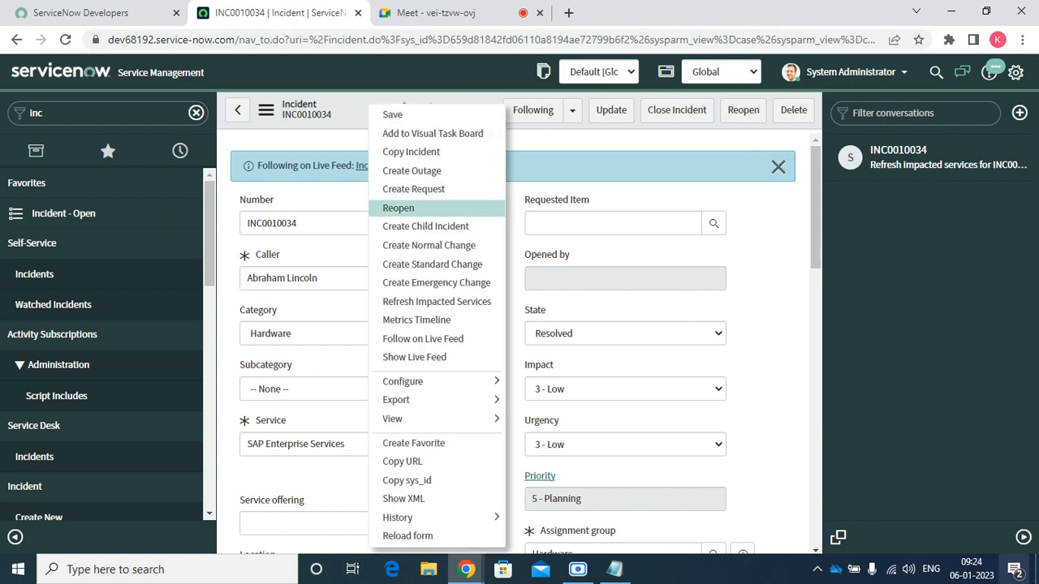
{"action": "left_click", "coordinate": [1022, 539]}
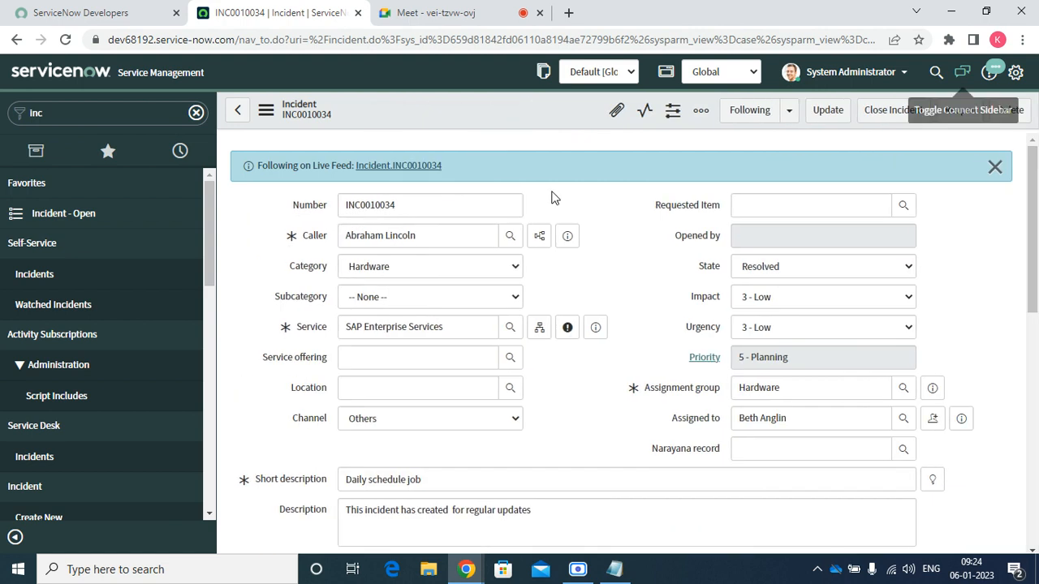
{"action": "right_click", "coordinate": [532, 109]}
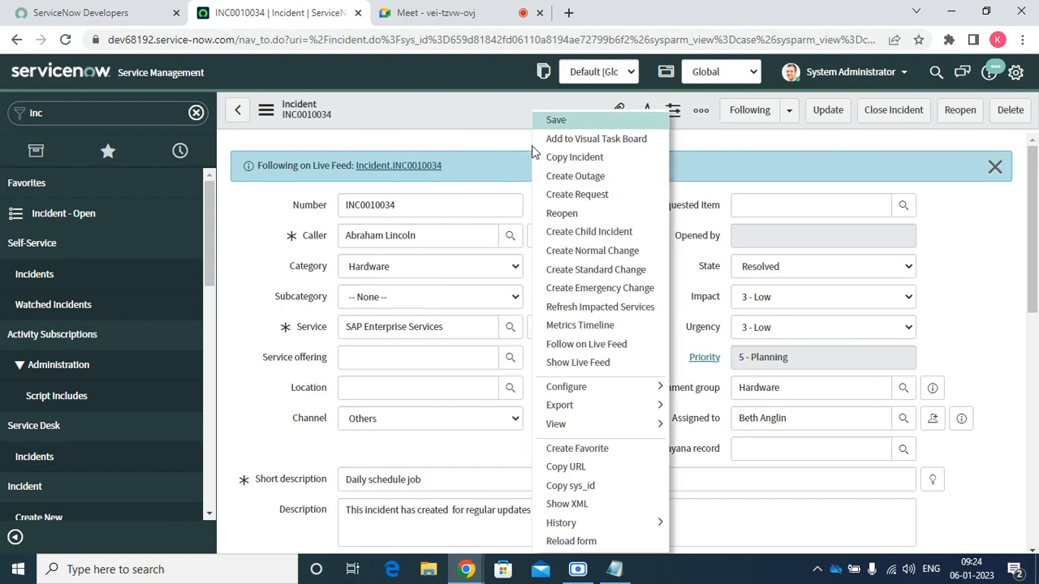
{"action": "left_click", "coordinate": [581, 366]}
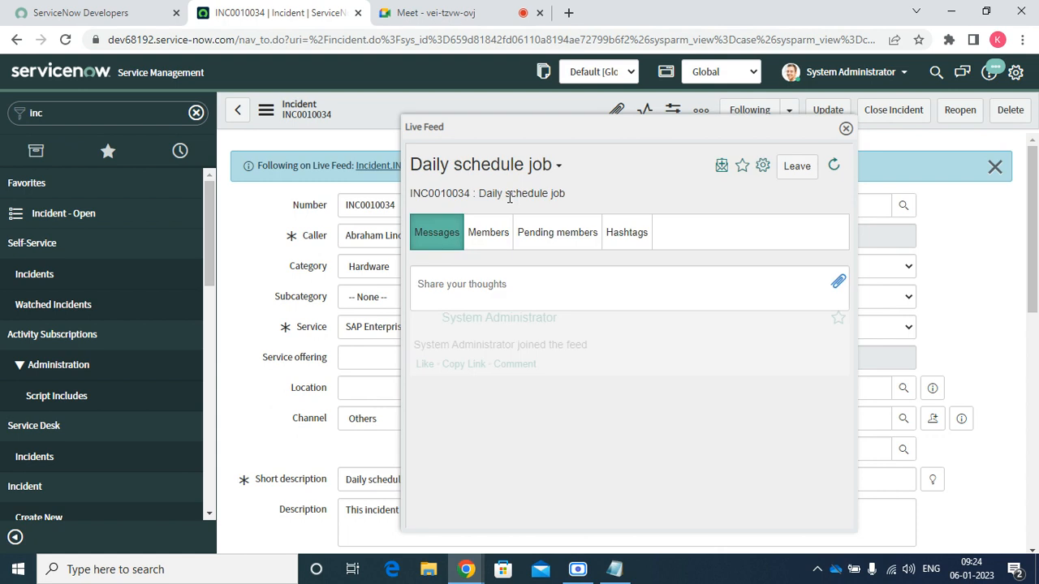
{"action": "left_click", "coordinate": [487, 286]}
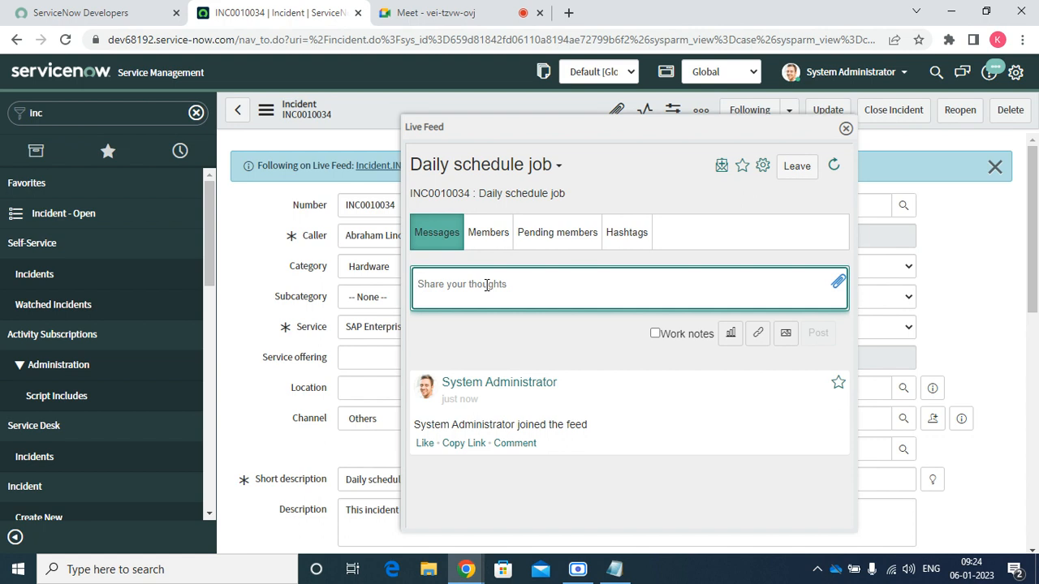
Leave the Daily schedule job feed, close its panel and notice, and list the Configure options
{"action": "left_click", "coordinate": [800, 167]}
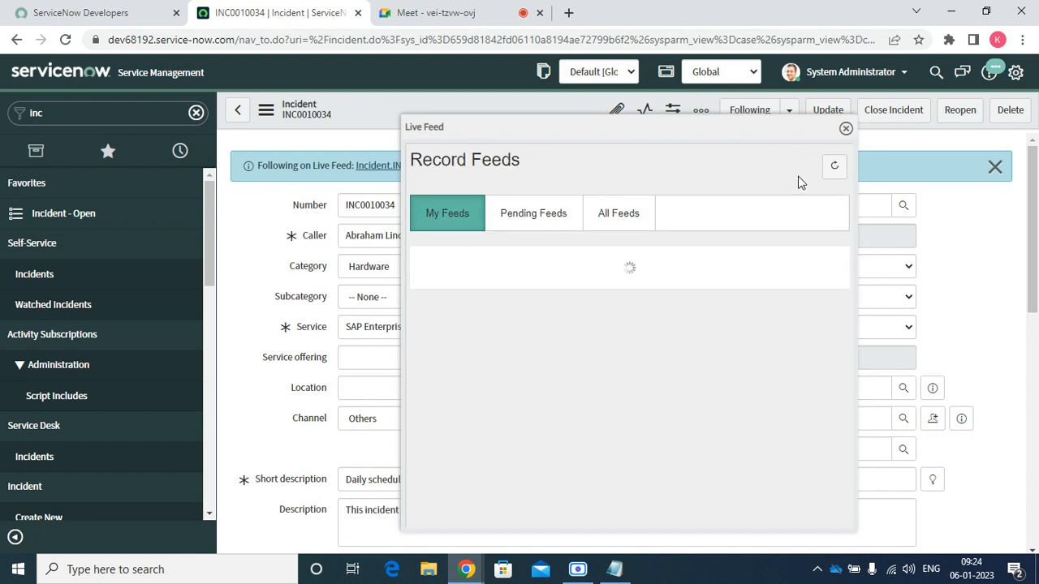
{"action": "left_click", "coordinate": [846, 128]}
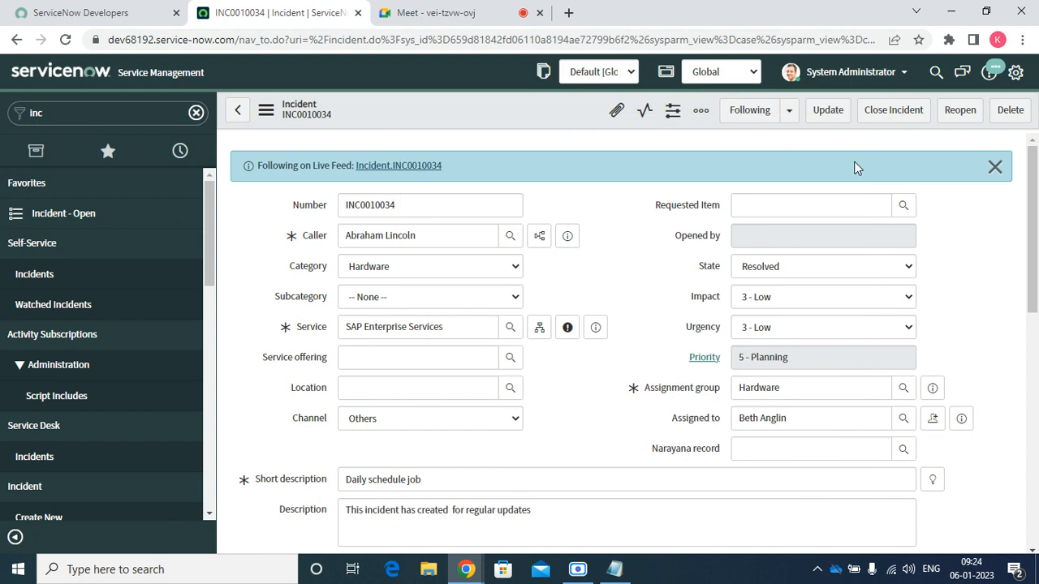
{"action": "left_click", "coordinate": [995, 167]}
{"action": "right_click", "coordinate": [536, 115]}
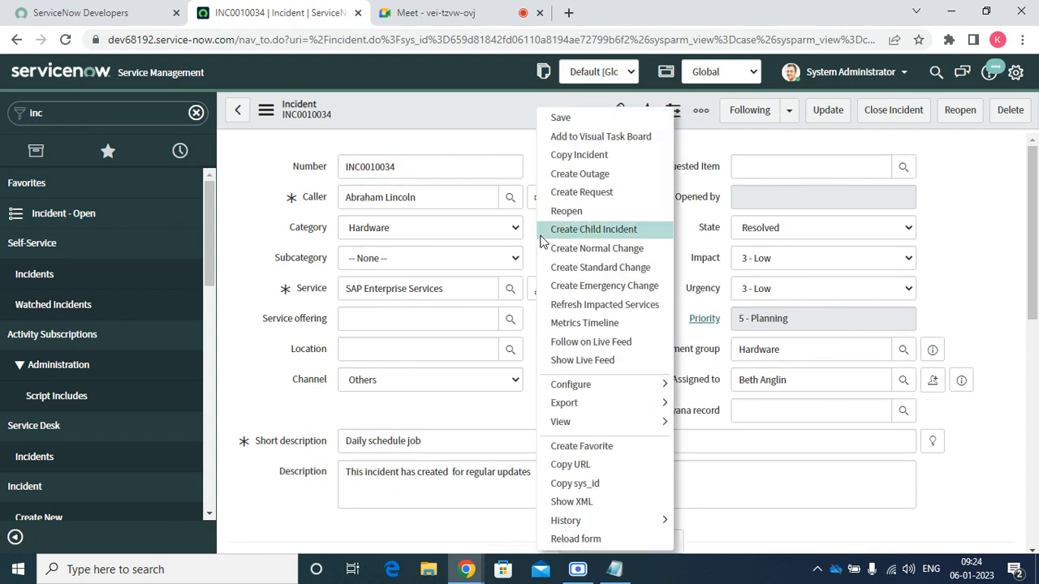
{"action": "mouse_move", "coordinate": [603, 386]}
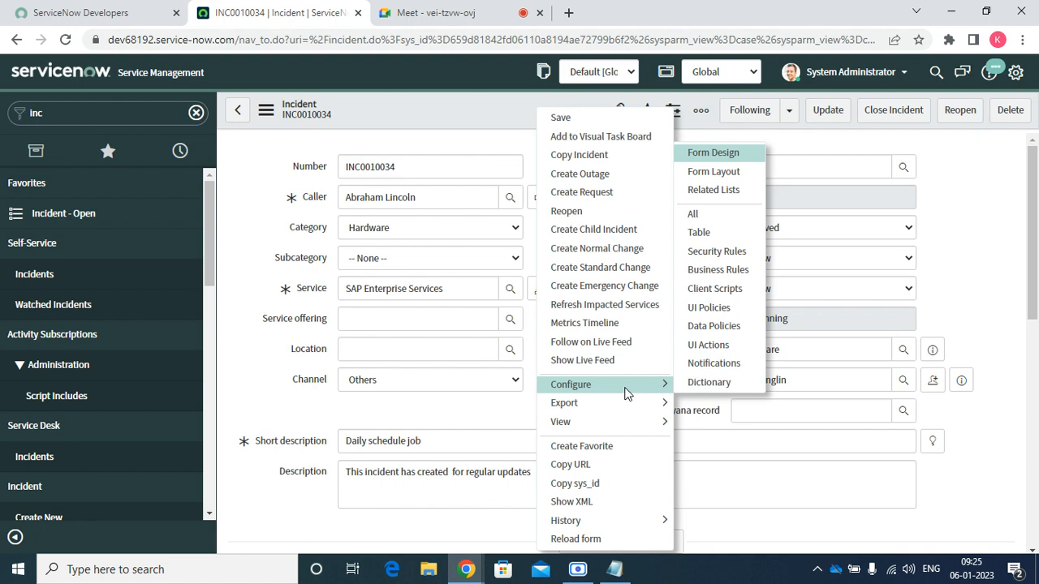
Export incident INC0010034 as a portrait PDF, downloaded as incident.pdf
{"action": "mouse_move", "coordinate": [610, 404]}
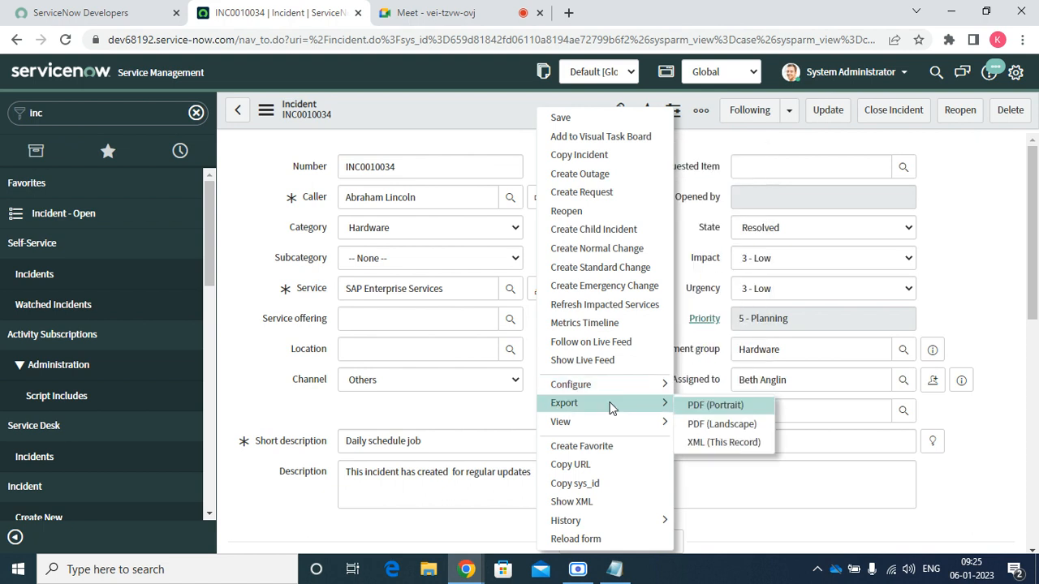
{"action": "left_click", "coordinate": [750, 409]}
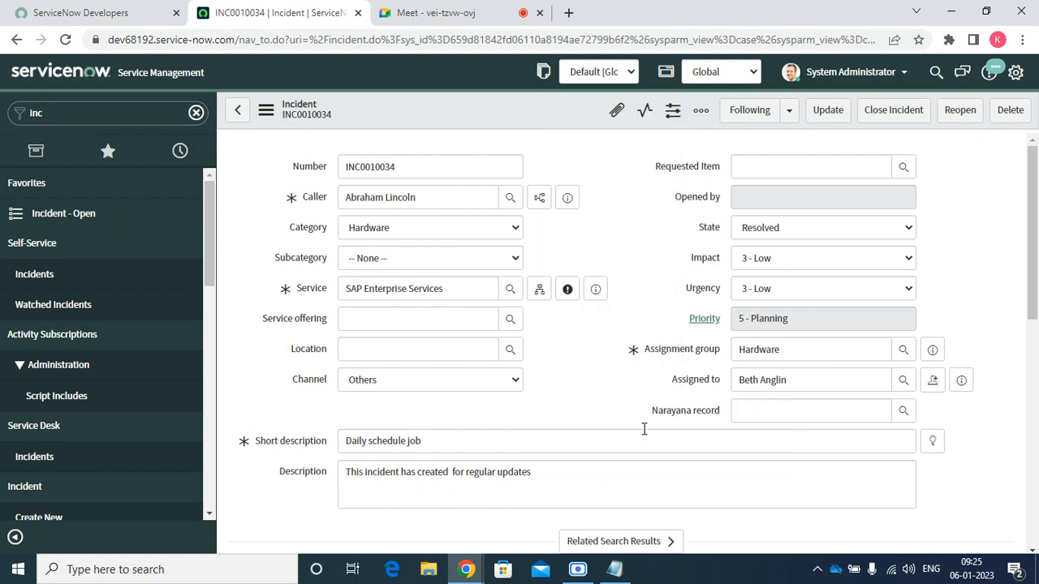
{"action": "right_click", "coordinate": [523, 114]}
{"action": "mouse_move", "coordinate": [557, 386]}
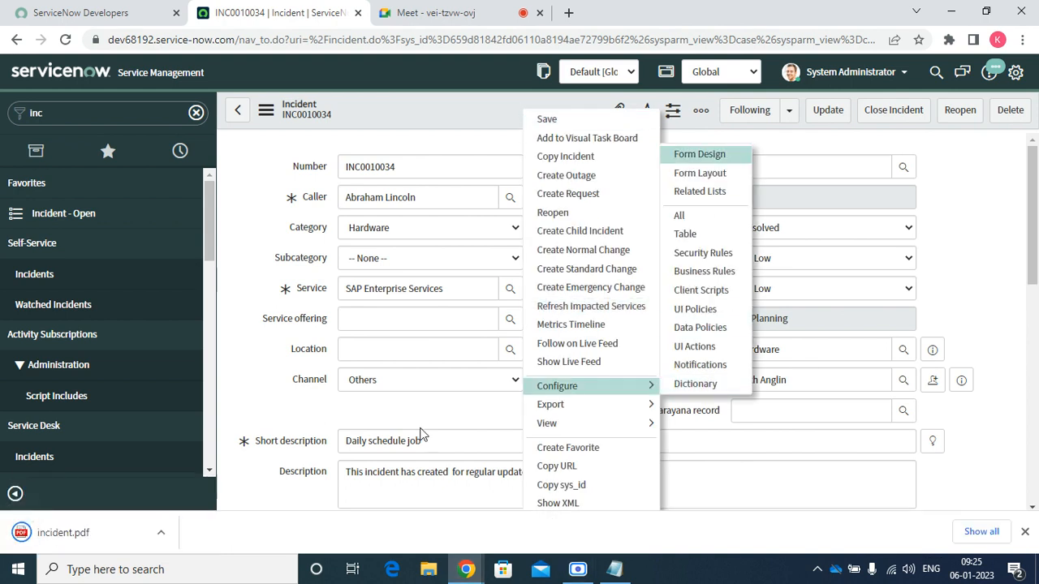
Open the portrait export incident.pdf and scroll through it
{"action": "left_click", "coordinate": [53, 532]}
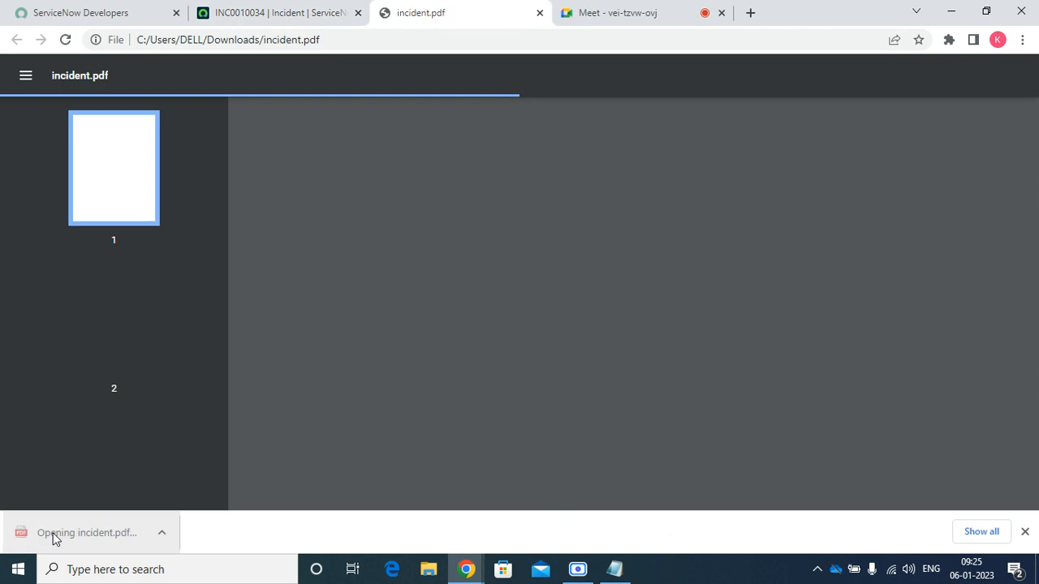
{"action": "scroll", "coordinate": [446, 301], "scroll_direction": "down", "scroll_amount": 10}
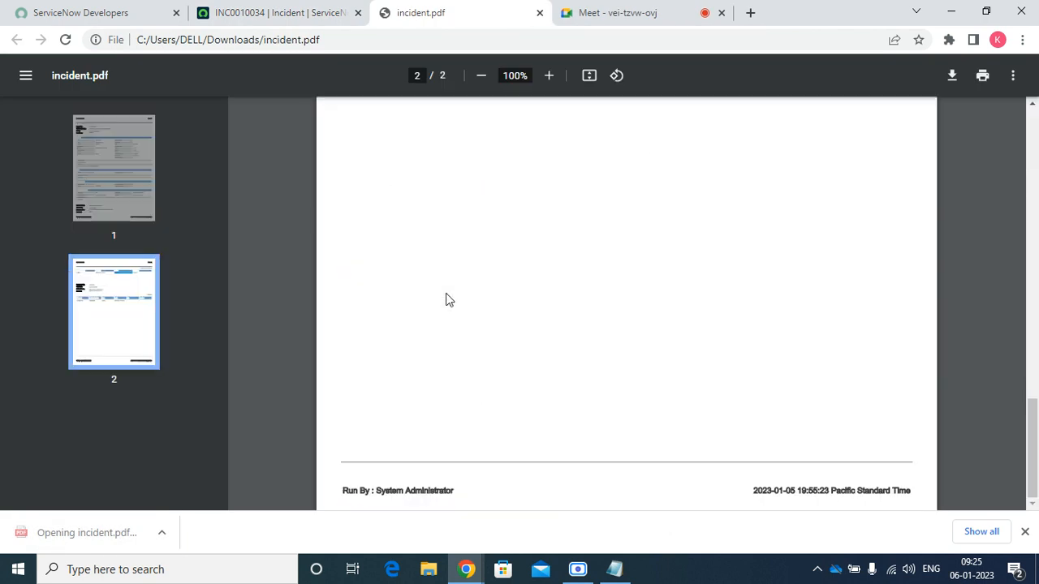
{"action": "scroll", "coordinate": [454, 292], "scroll_direction": "up", "scroll_amount": 10}
Export the incident as a landscape PDF and open incident (1).pdf
{"action": "left_click", "coordinate": [260, 13]}
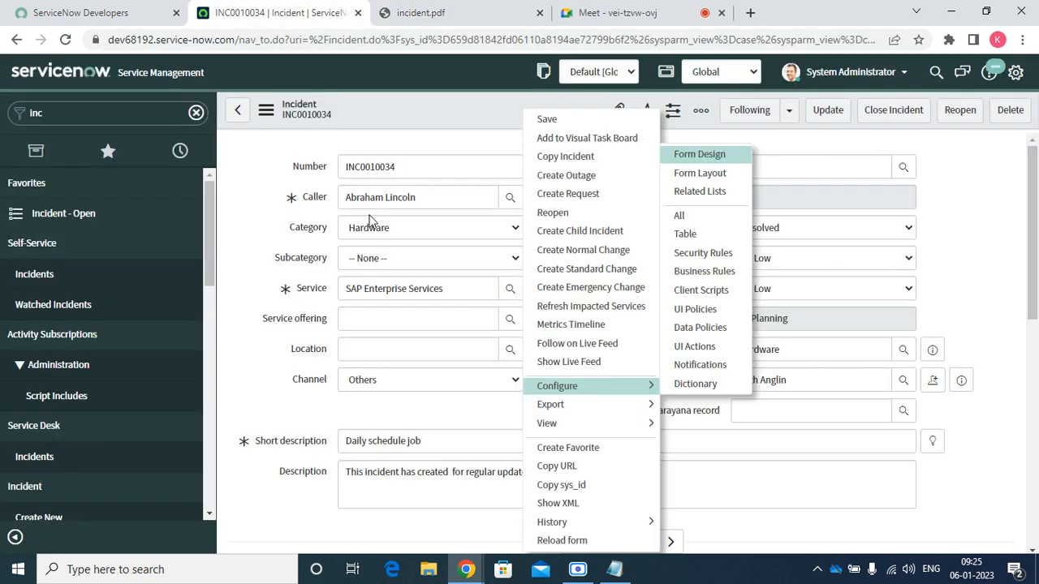
{"action": "mouse_move", "coordinate": [631, 404]}
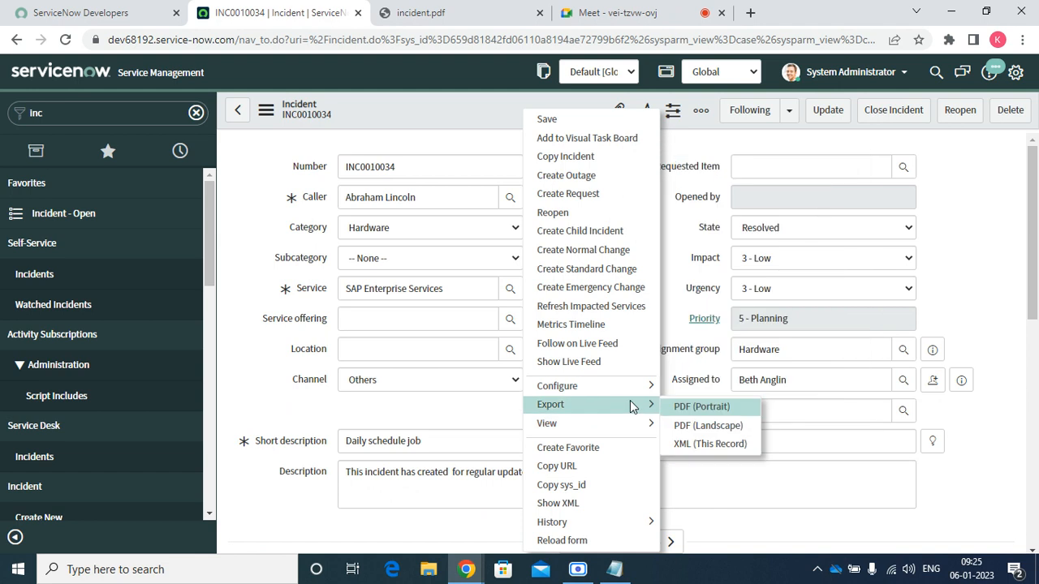
{"action": "left_click", "coordinate": [739, 427]}
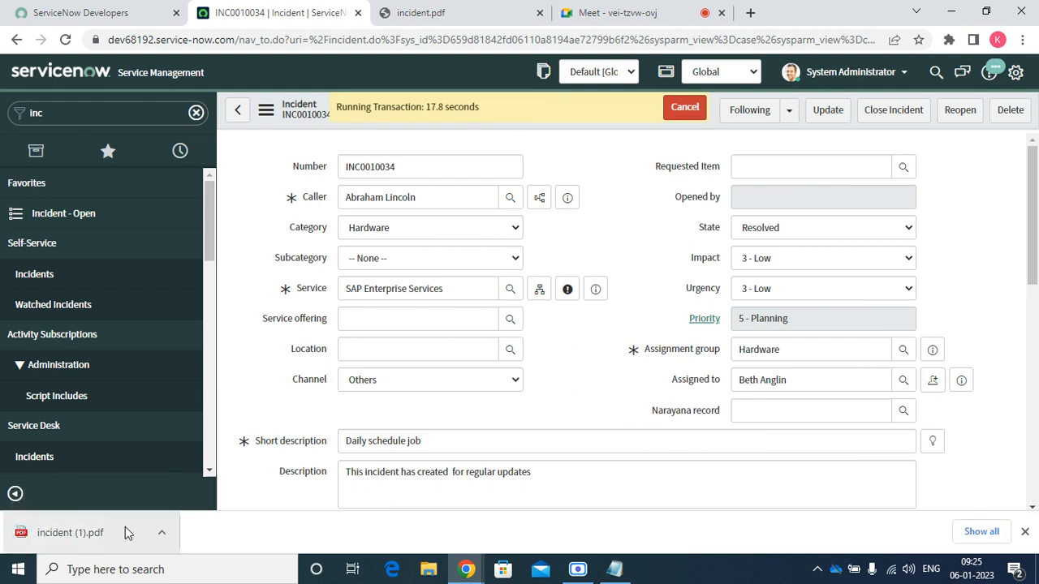
{"action": "left_click", "coordinate": [110, 532]}
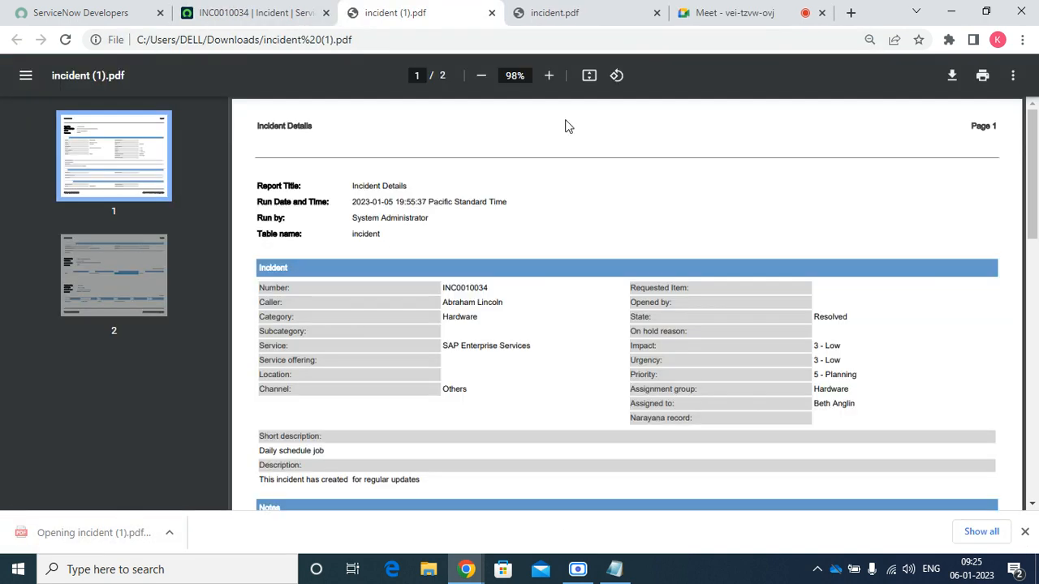
Compare both PDF exports, then close incident (1).pdf and incident.pdf
{"action": "left_click", "coordinate": [555, 12]}
{"action": "left_click", "coordinate": [430, 14]}
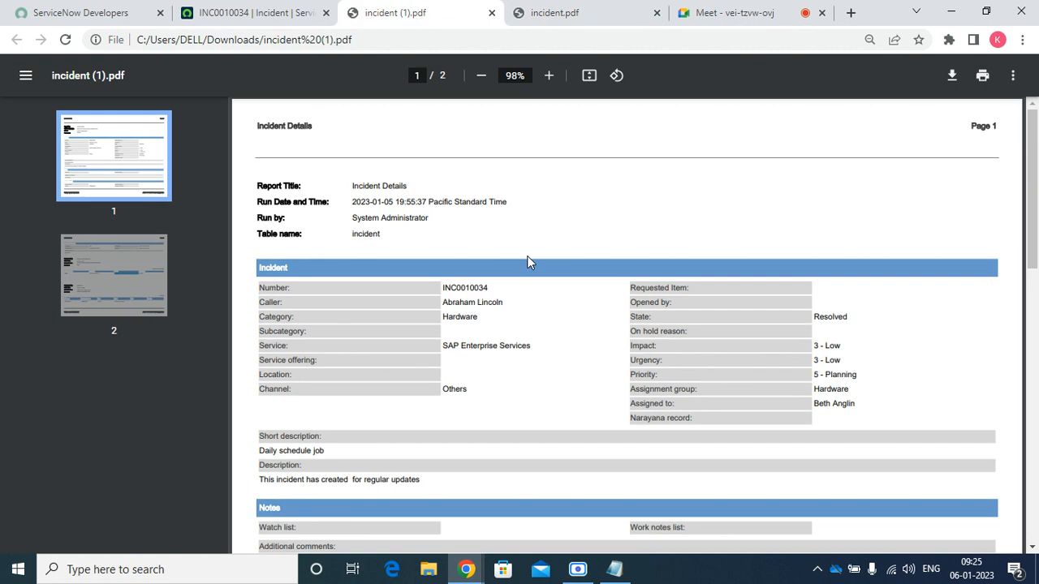
{"action": "scroll", "coordinate": [528, 260], "scroll_direction": "down", "scroll_amount": 15}
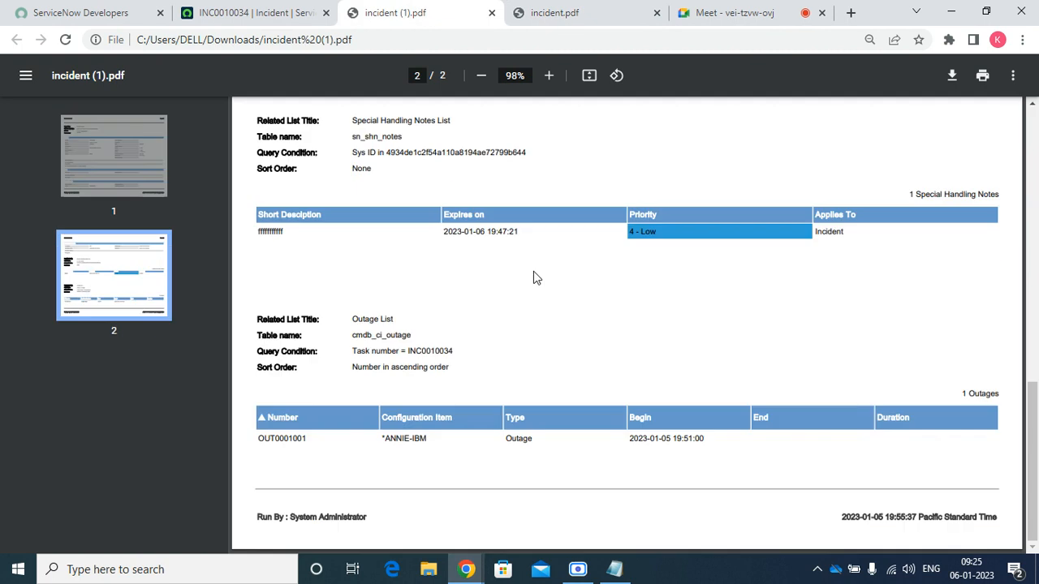
{"action": "left_click", "coordinate": [492, 13]}
{"action": "left_click", "coordinate": [491, 13]}
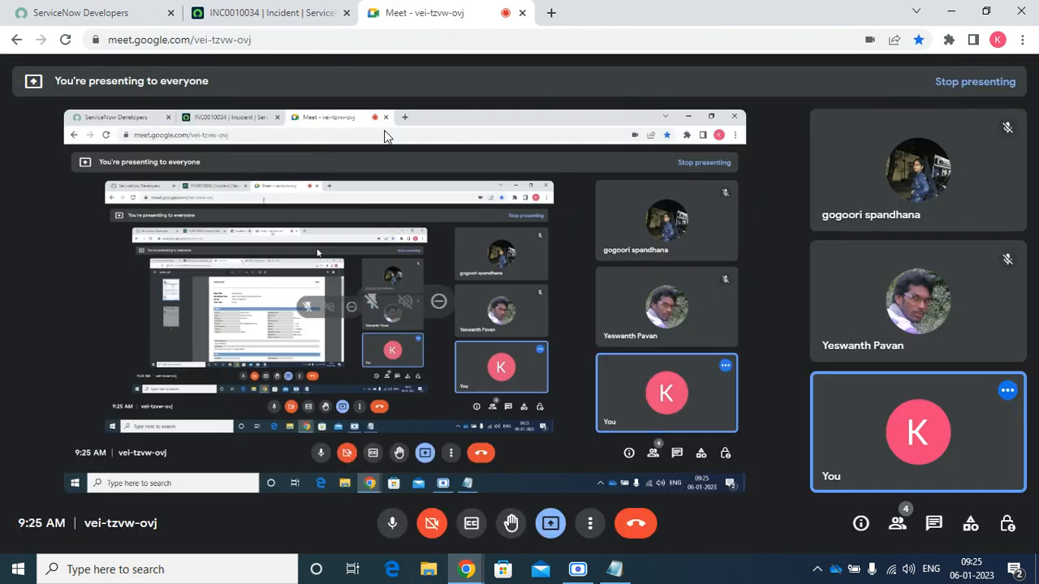
Export INC0010034 as XML (This Record) from the form header menu
{"action": "left_click", "coordinate": [274, 13]}
{"action": "right_click", "coordinate": [464, 102]}
{"action": "mouse_move", "coordinate": [514, 392]}
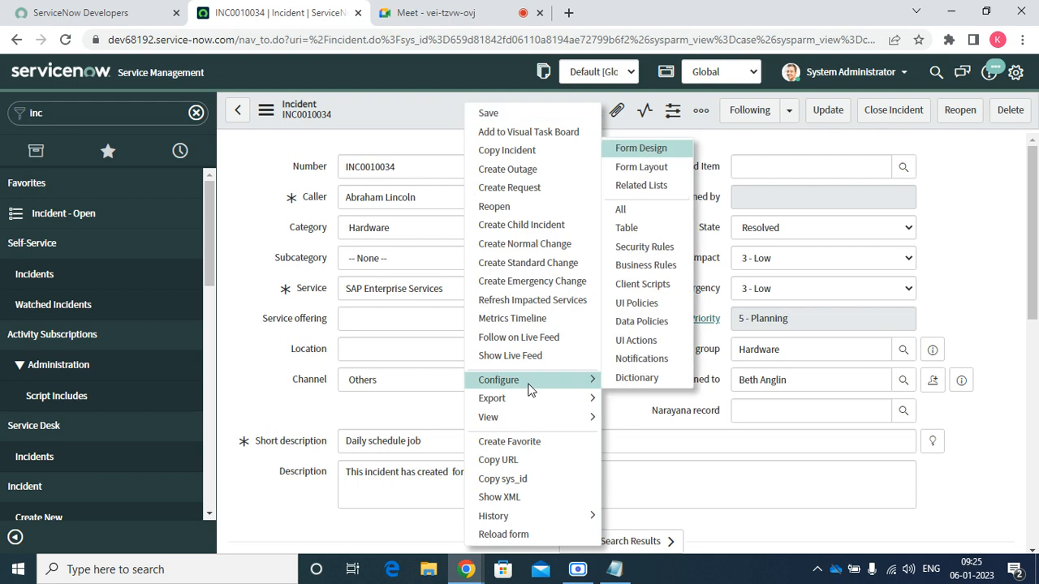
{"action": "mouse_move", "coordinate": [565, 405]}
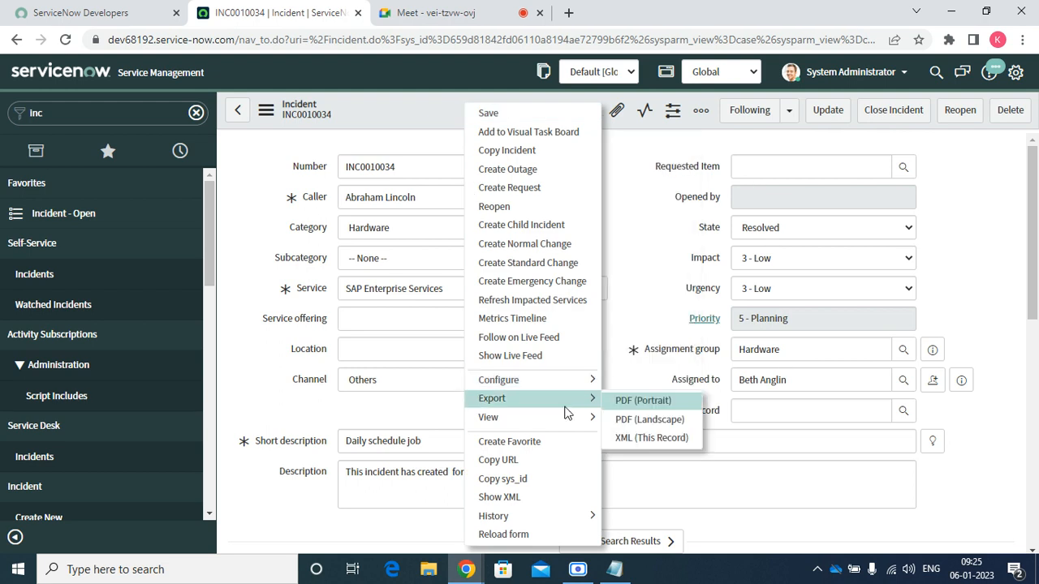
{"action": "left_click", "coordinate": [630, 437]}
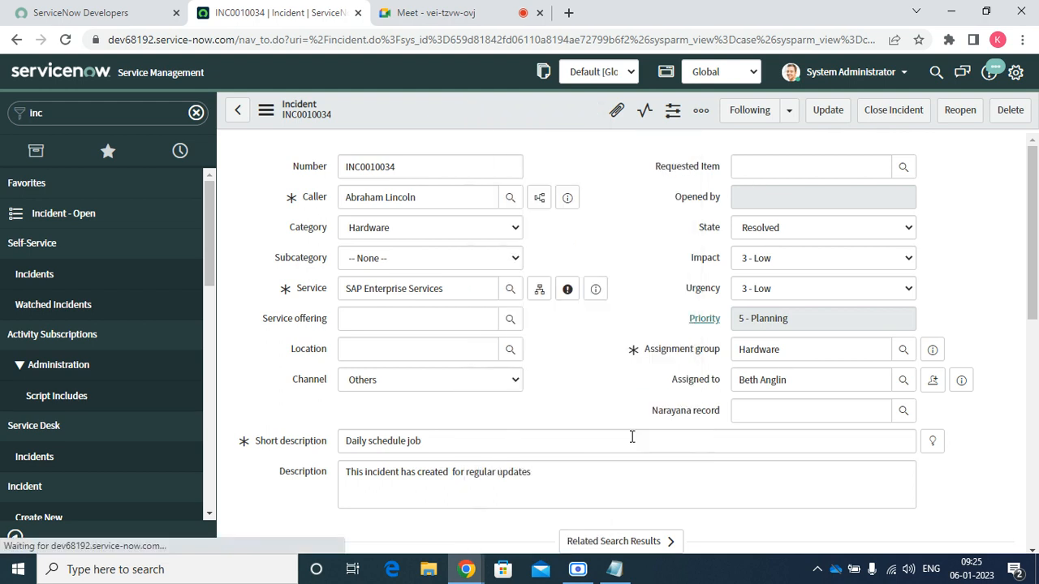
Dismiss the app chooser for the downloaded XML and close the downloads bar
{"action": "left_click", "coordinate": [55, 546]}
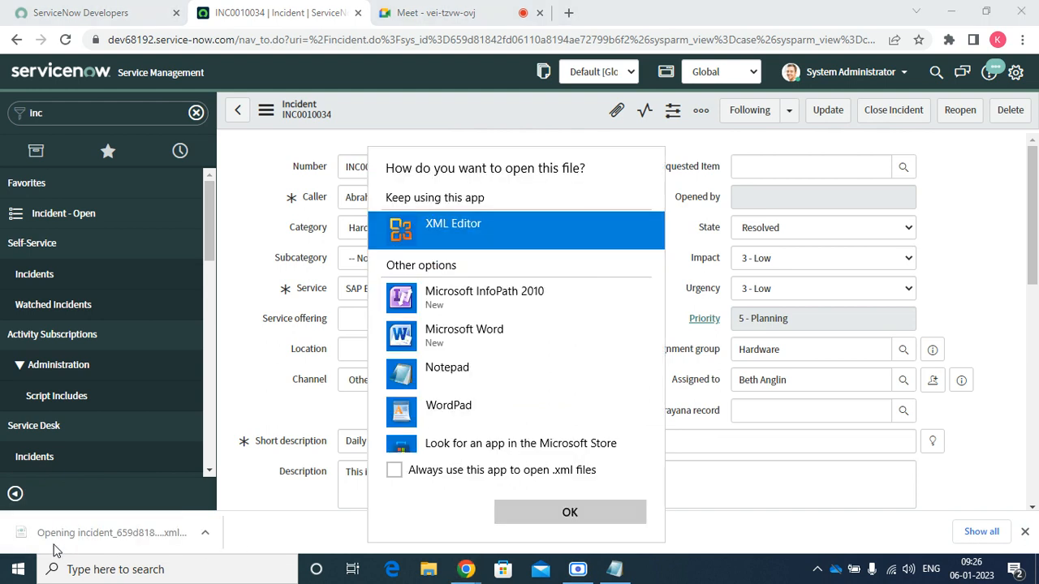
{"action": "left_click", "coordinate": [678, 239]}
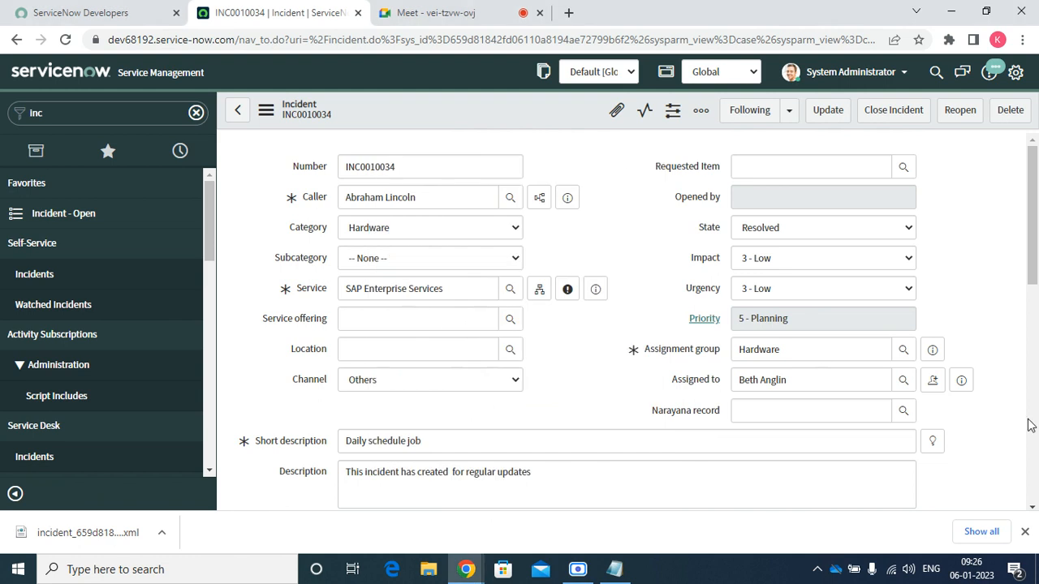
{"action": "left_click", "coordinate": [1025, 532]}
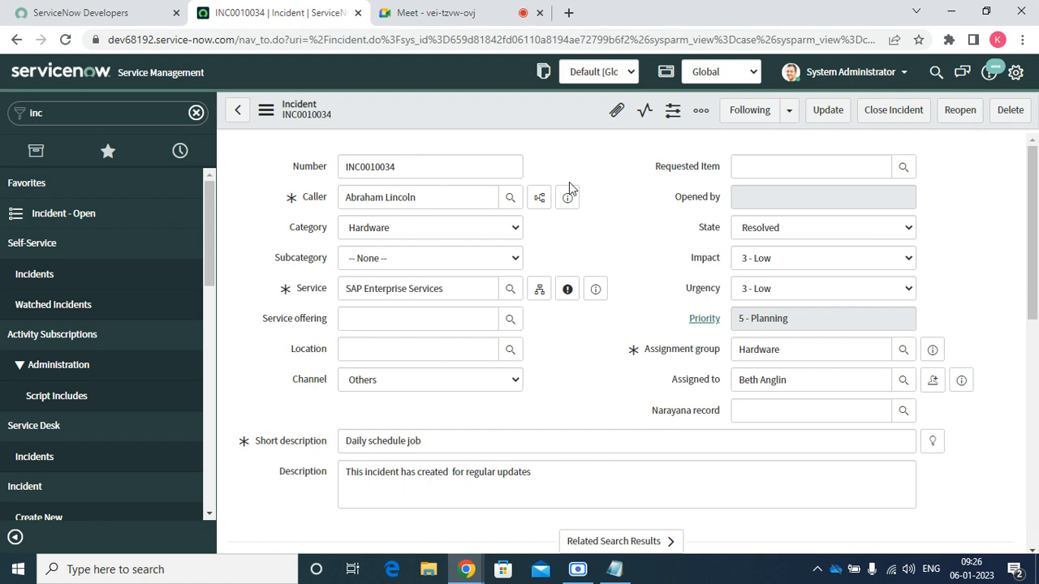
{"action": "scroll", "coordinate": [570, 210], "scroll_direction": "down", "scroll_amount": 10}
{"action": "scroll", "coordinate": [455, 150], "scroll_direction": "up", "scroll_amount": 10}
Switch the incident form to the Major incidents view, then to Mobile view
{"action": "right_click", "coordinate": [437, 119]}
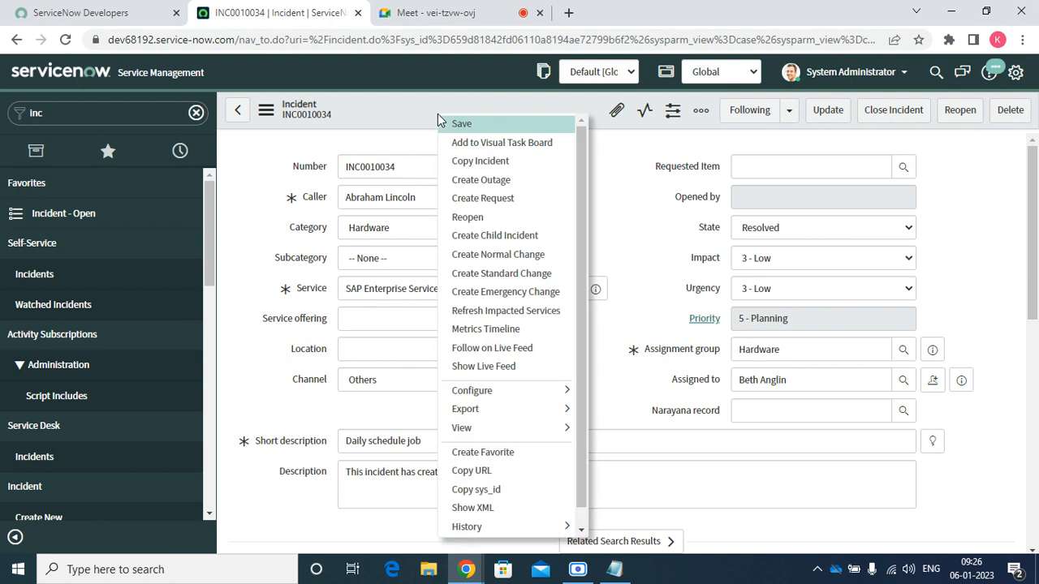
{"action": "mouse_move", "coordinate": [475, 426]}
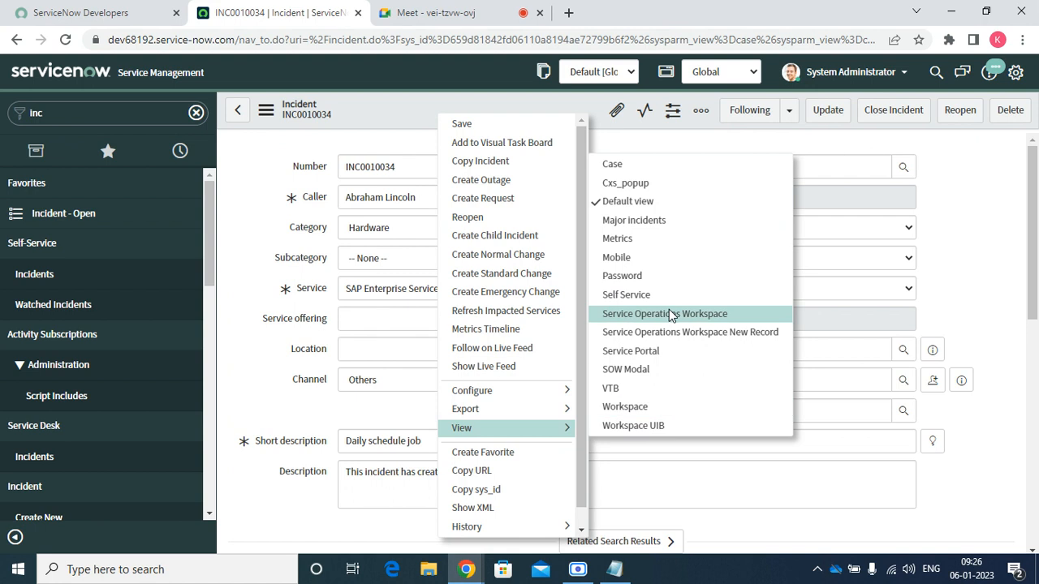
{"action": "left_click", "coordinate": [622, 172]}
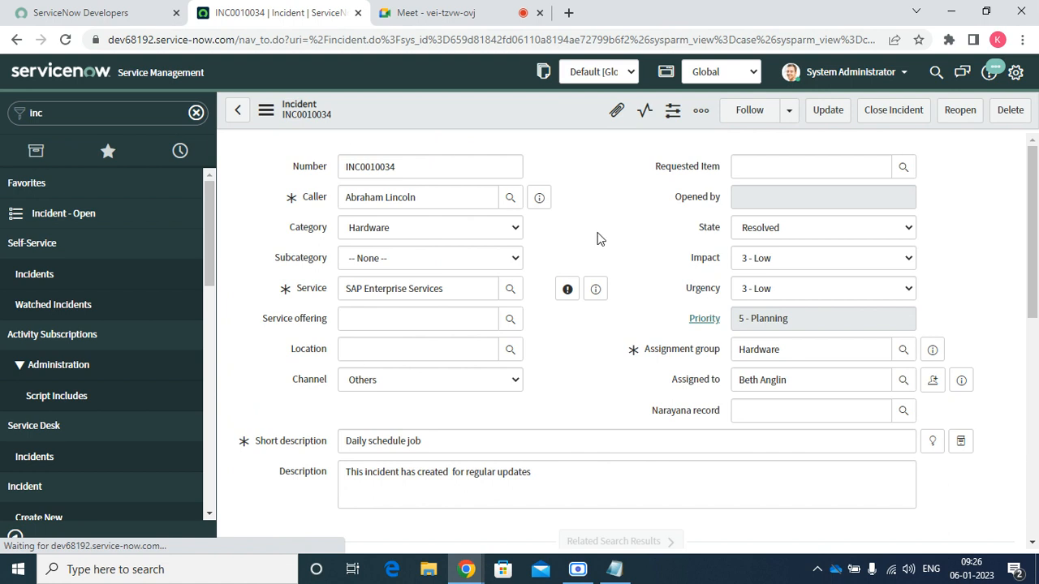
{"action": "right_click", "coordinate": [320, 110]}
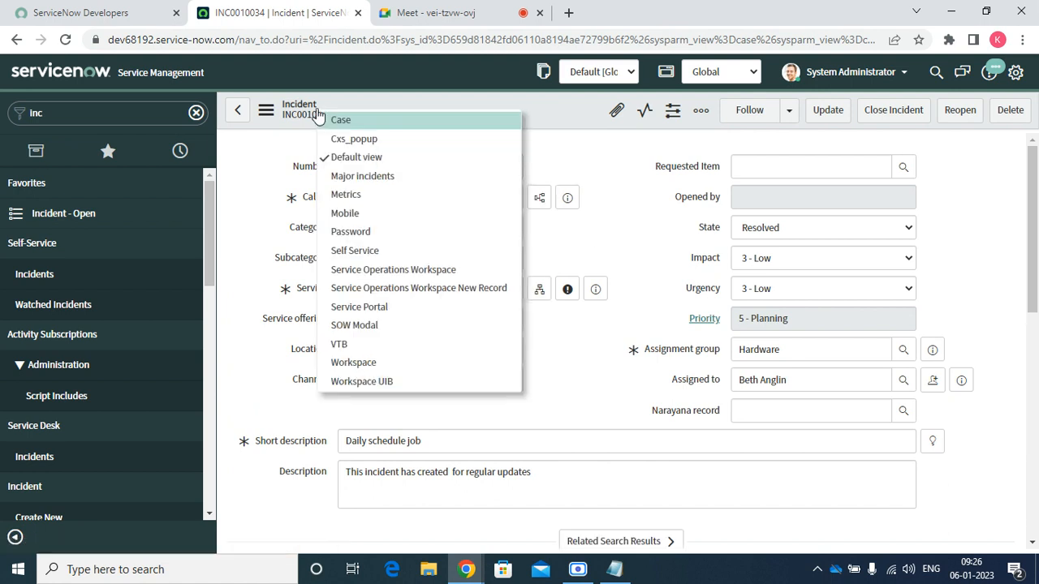
{"action": "left_click", "coordinate": [352, 180]}
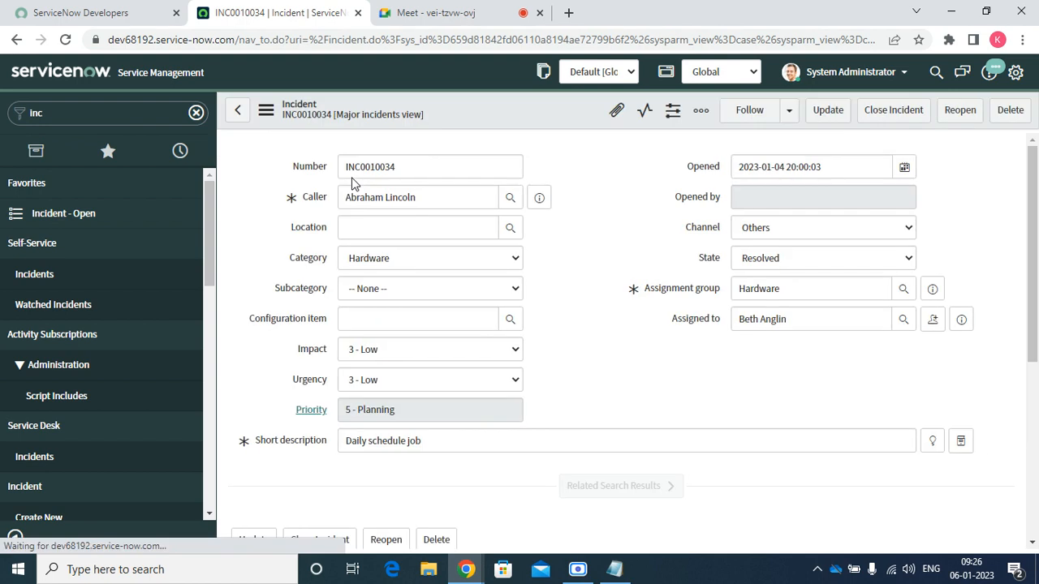
{"action": "left_click", "coordinate": [332, 114]}
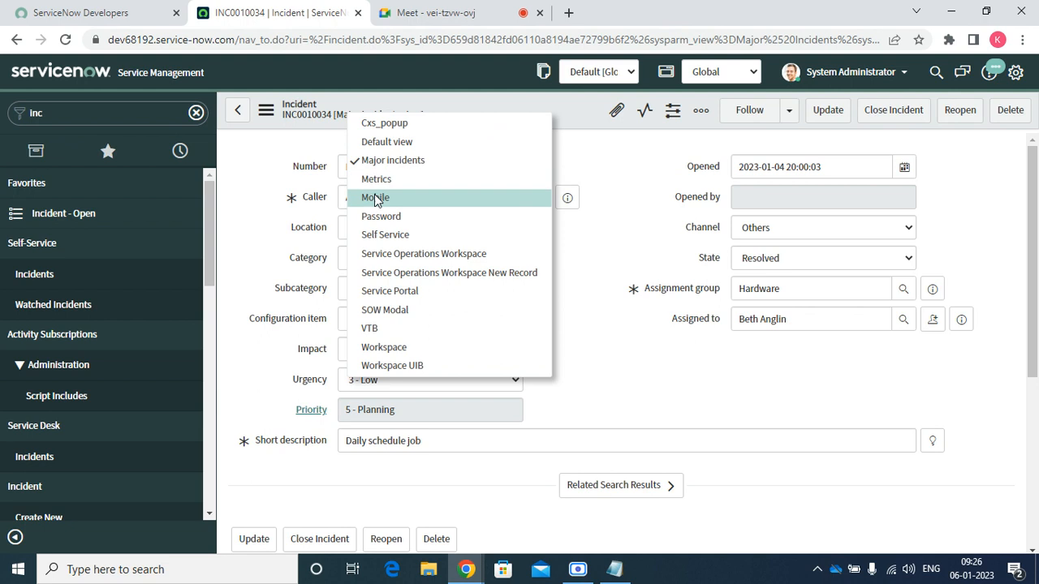
{"action": "left_click", "coordinate": [376, 200]}
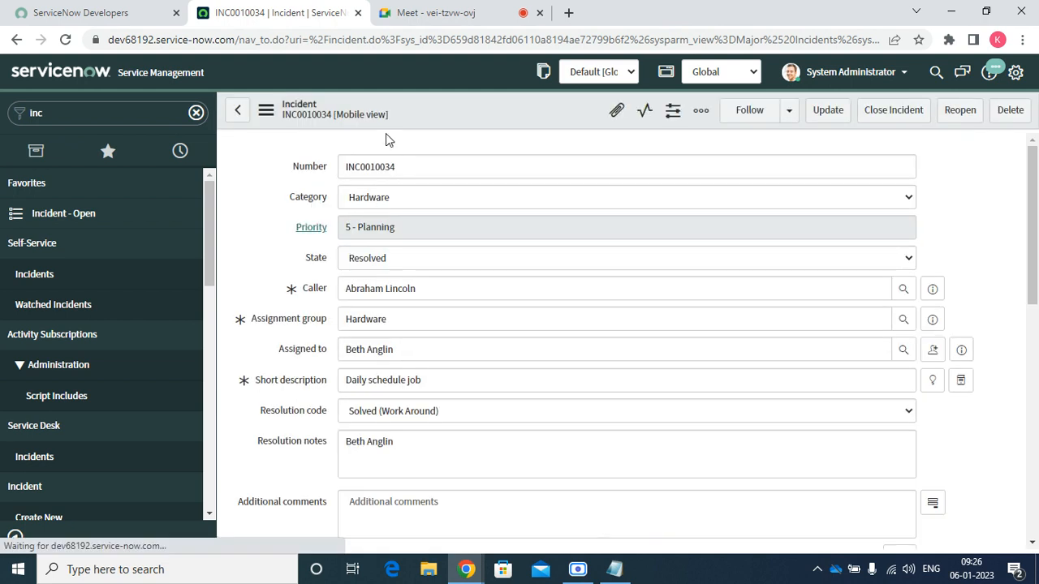
Show the form in Password and Service Portal views, then return to Default view
{"action": "left_click", "coordinate": [380, 114]}
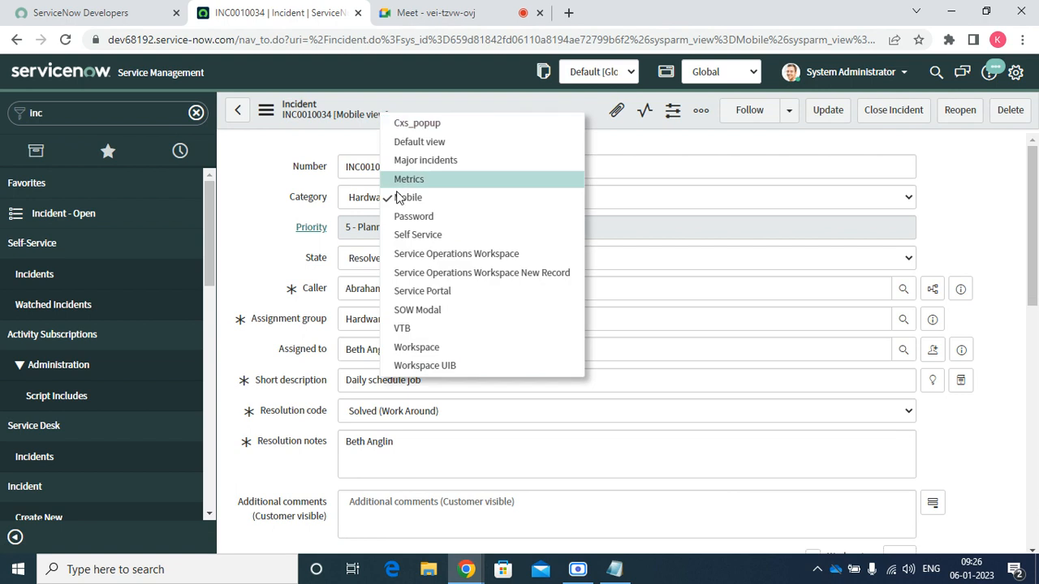
{"action": "left_click", "coordinate": [419, 218]}
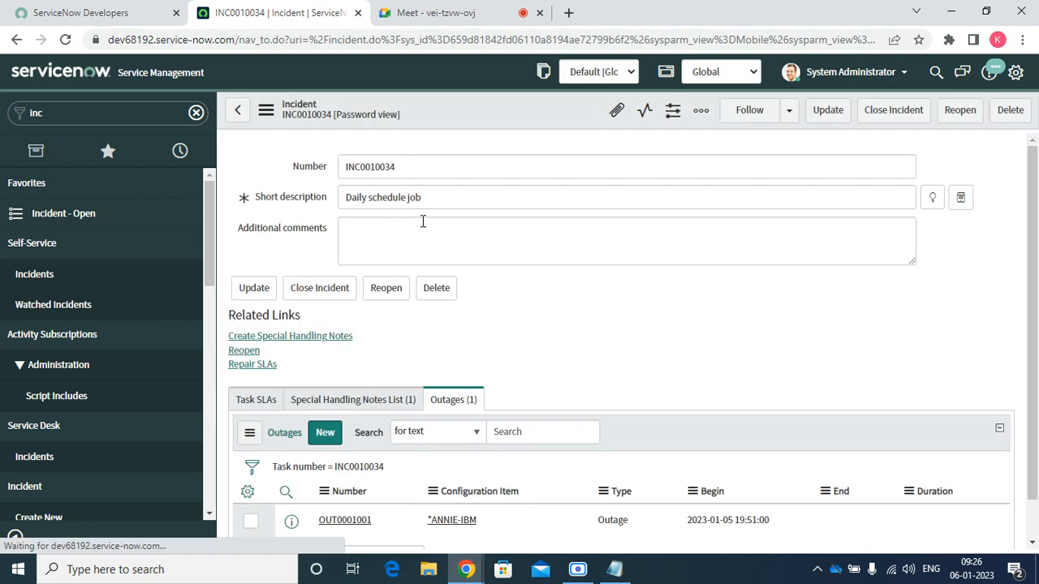
{"action": "left_click", "coordinate": [375, 116]}
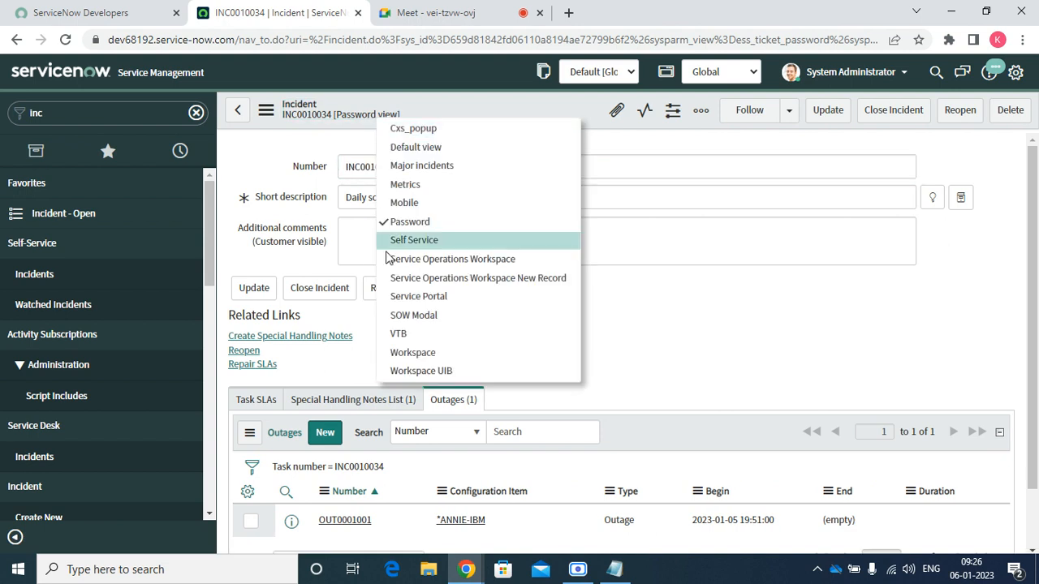
{"action": "left_click", "coordinate": [412, 299]}
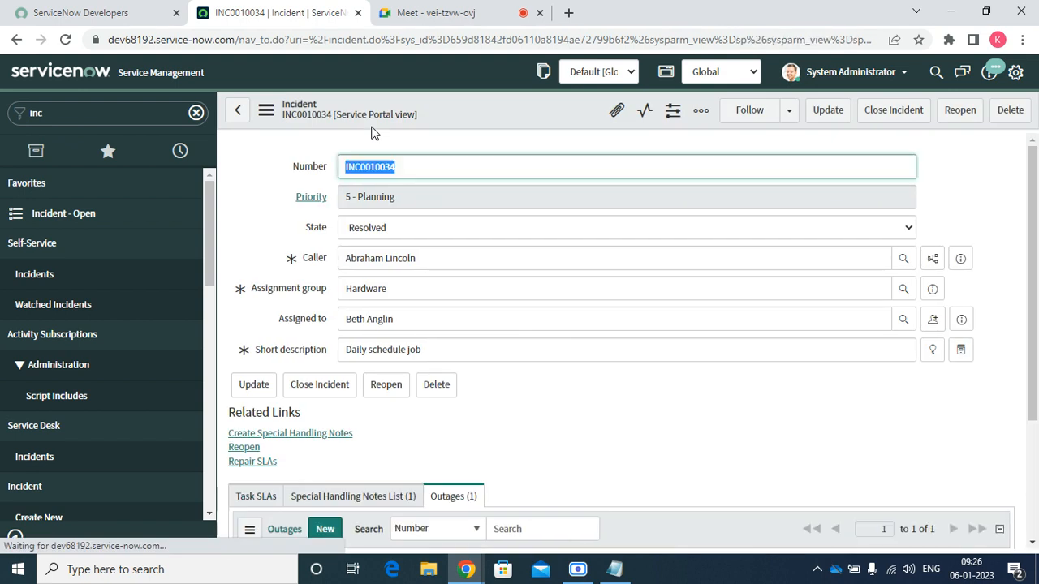
{"action": "left_click", "coordinate": [376, 114]}
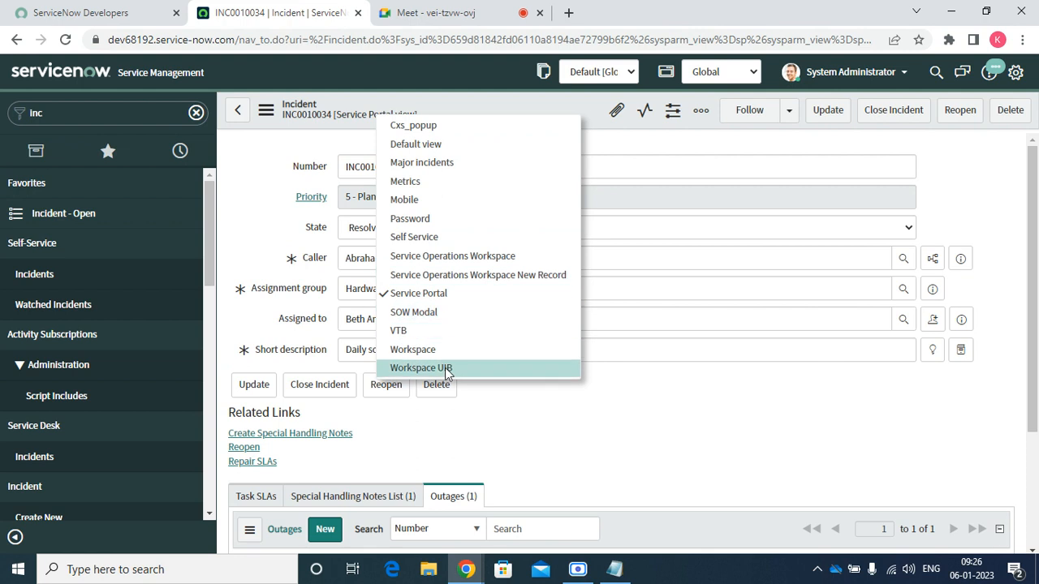
{"action": "left_click", "coordinate": [440, 150]}
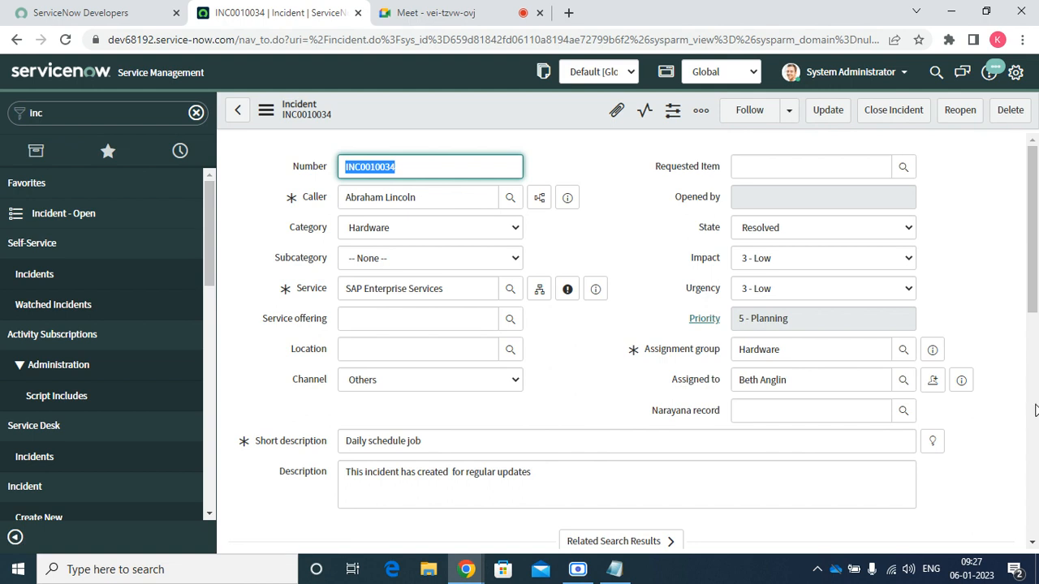
Create the favorite 'Incident - INC0010034' and reopen the record from the Favorites list
{"action": "right_click", "coordinate": [495, 101]}
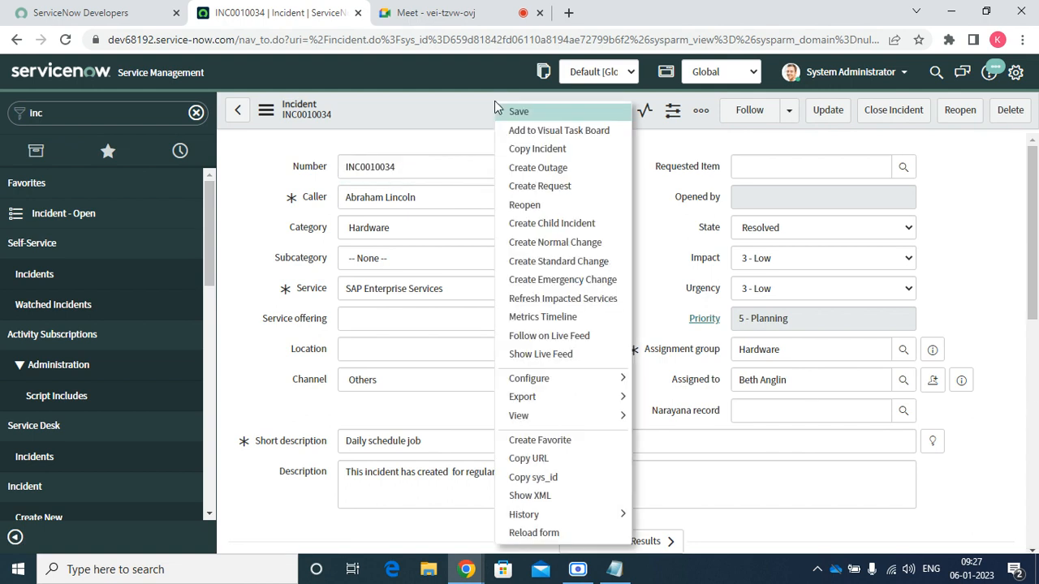
{"action": "left_click", "coordinate": [574, 444]}
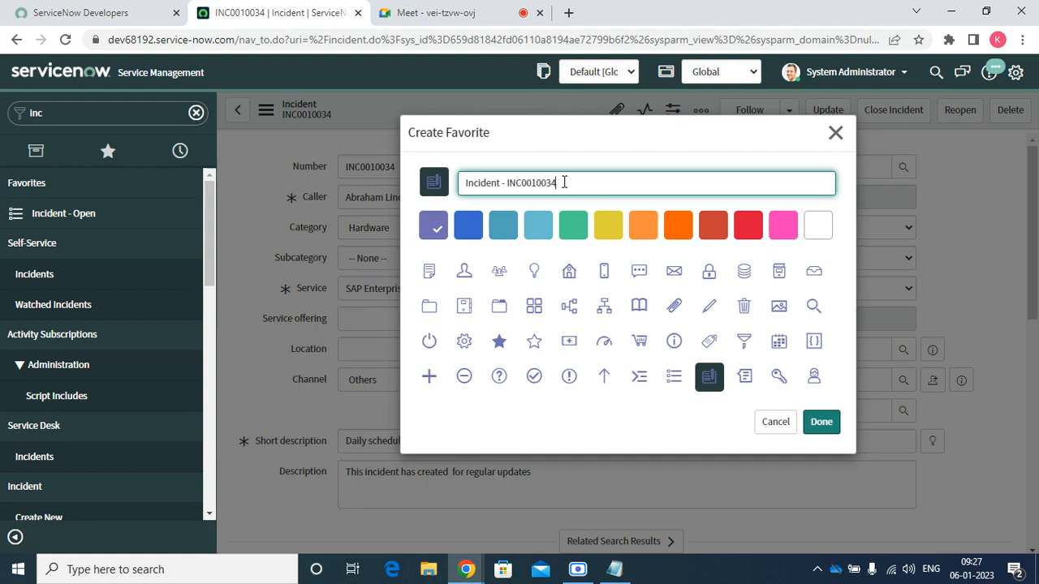
{"action": "left_click", "coordinate": [816, 422]}
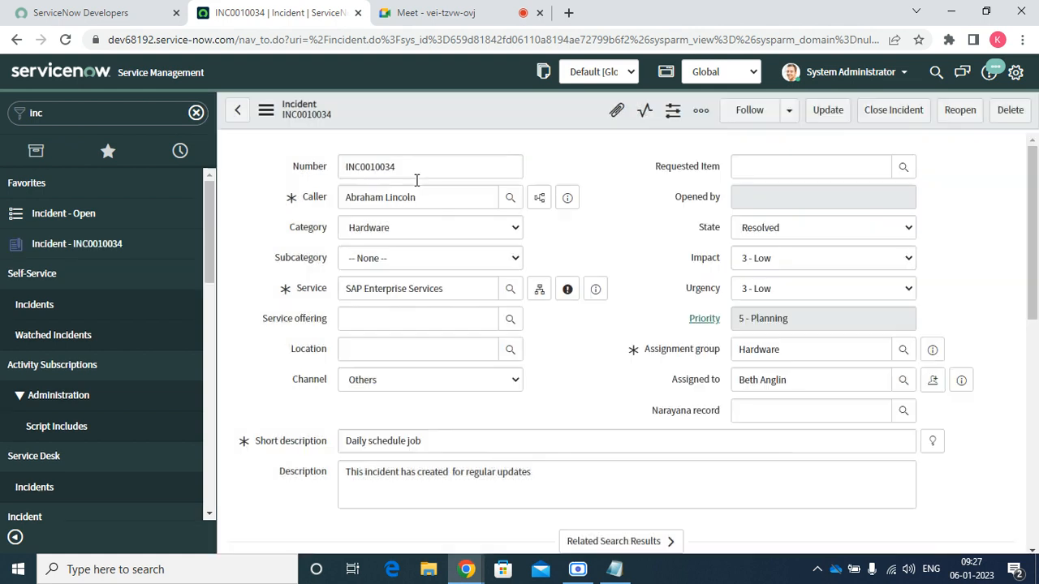
{"action": "left_click", "coordinate": [114, 153]}
{"action": "scroll", "coordinate": [89, 382], "scroll_direction": "down", "scroll_amount": 5}
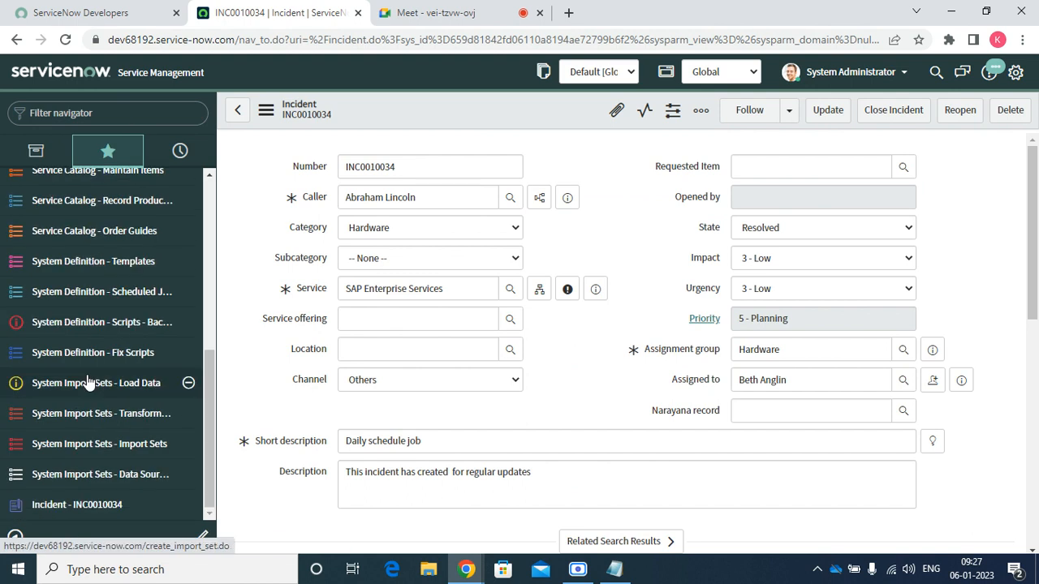
{"action": "left_click", "coordinate": [98, 503]}
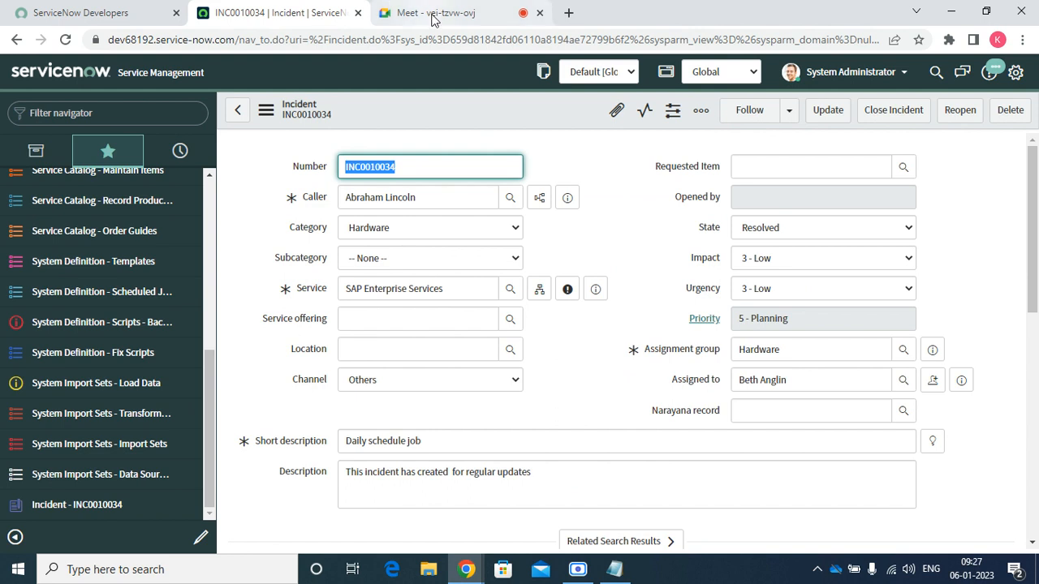
Copy the incident's URL, load it in a new tab, then close that tab
{"action": "right_click", "coordinate": [552, 111]}
{"action": "mouse_move", "coordinate": [614, 436]}
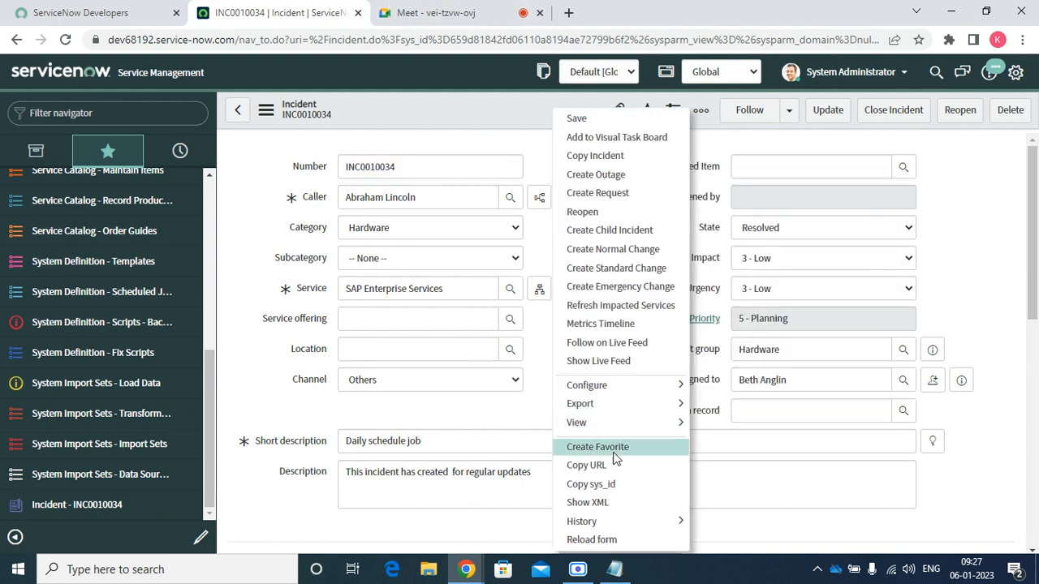
{"action": "left_click", "coordinate": [609, 466]}
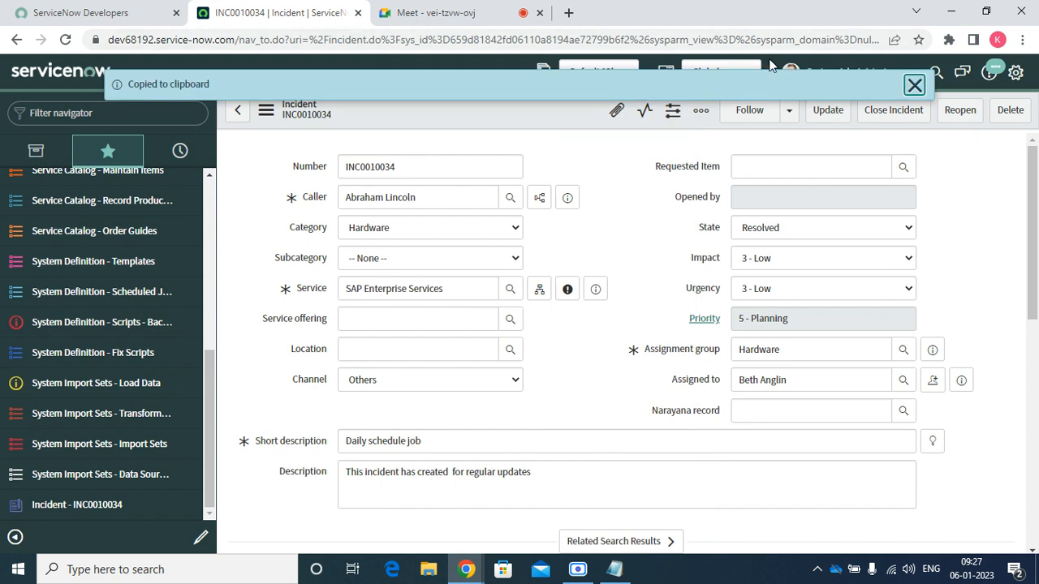
{"action": "left_click", "coordinate": [571, 13]}
{"action": "right_click", "coordinate": [502, 40]}
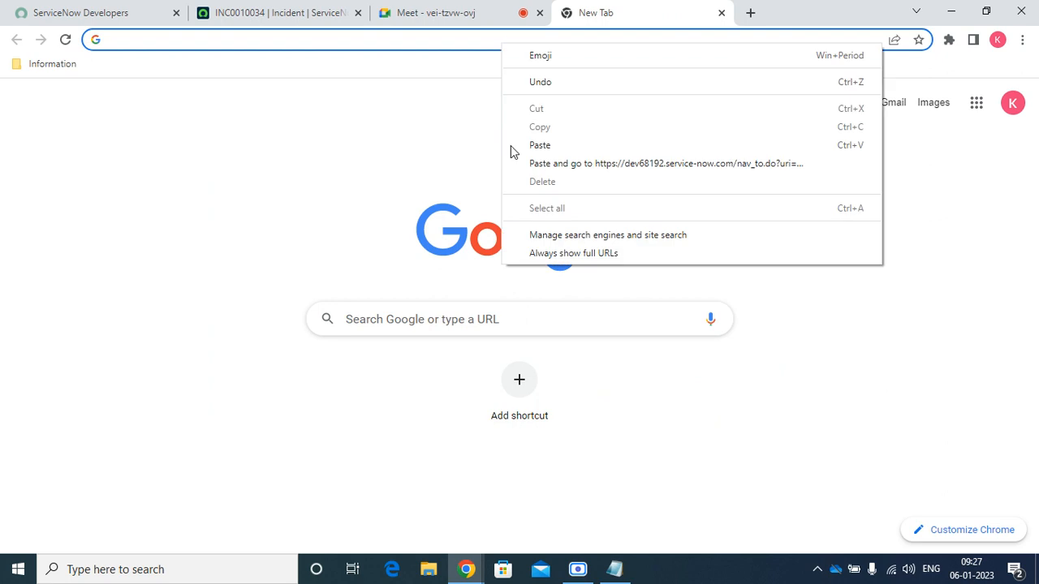
{"action": "left_click", "coordinate": [599, 165]}
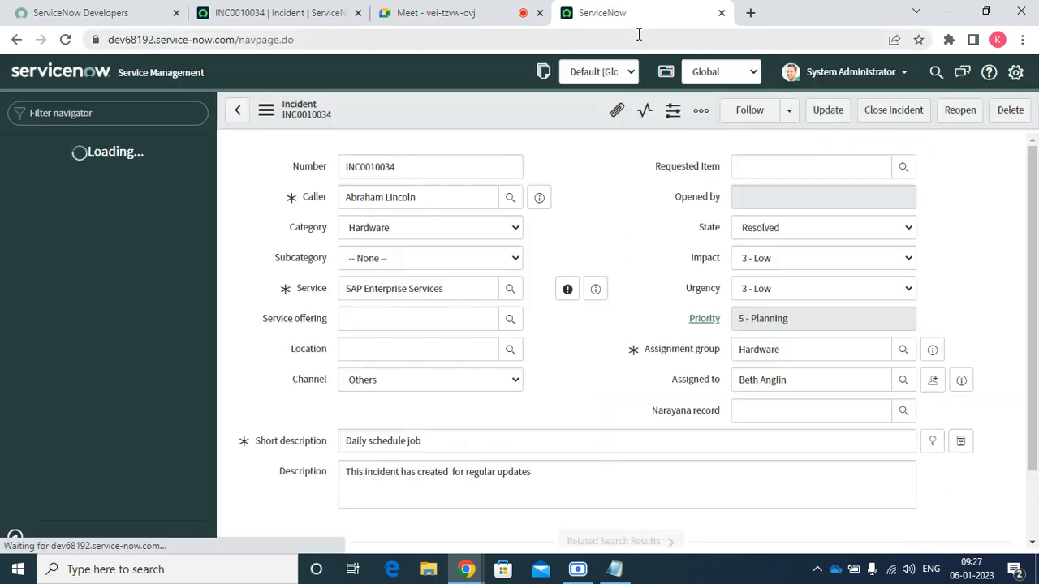
{"action": "left_click", "coordinate": [722, 13]}
Copy the incident's sys_id and bring Notepad to the front
{"action": "right_click", "coordinate": [460, 119]}
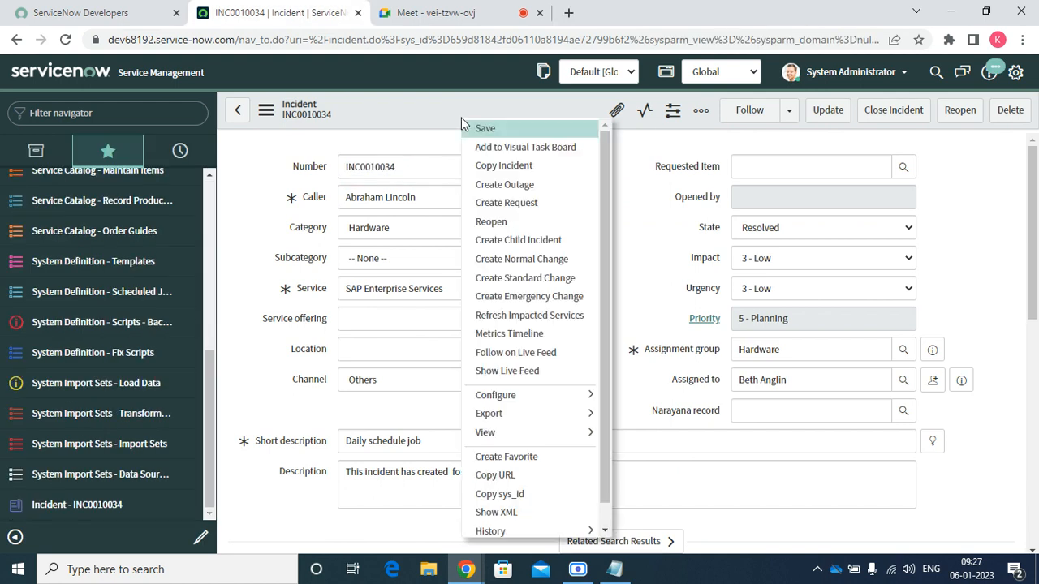
{"action": "scroll", "coordinate": [542, 503], "scroll_direction": "down", "scroll_amount": 1}
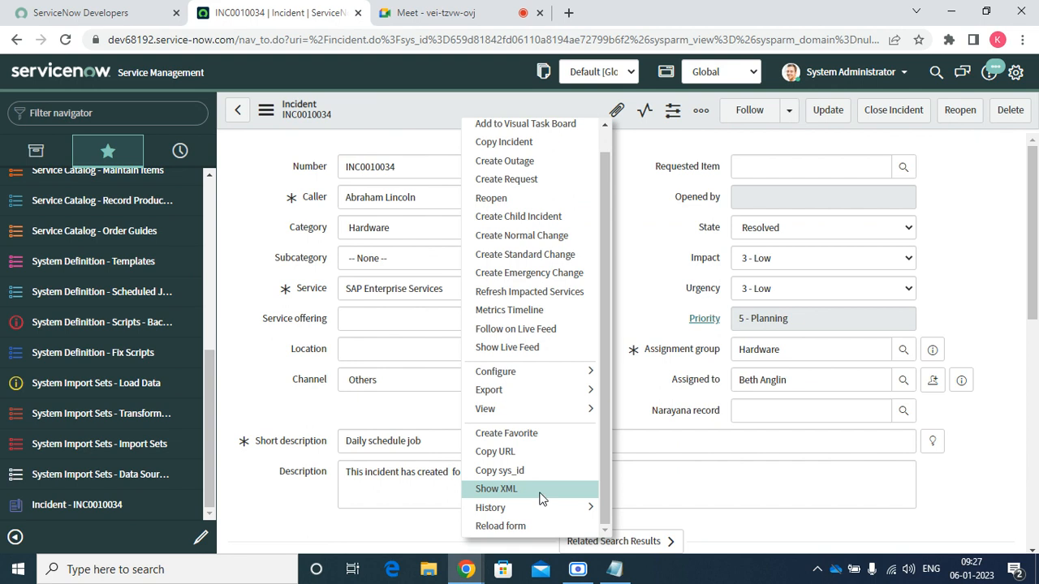
{"action": "left_click", "coordinate": [537, 472]}
{"action": "left_click", "coordinate": [600, 573]}
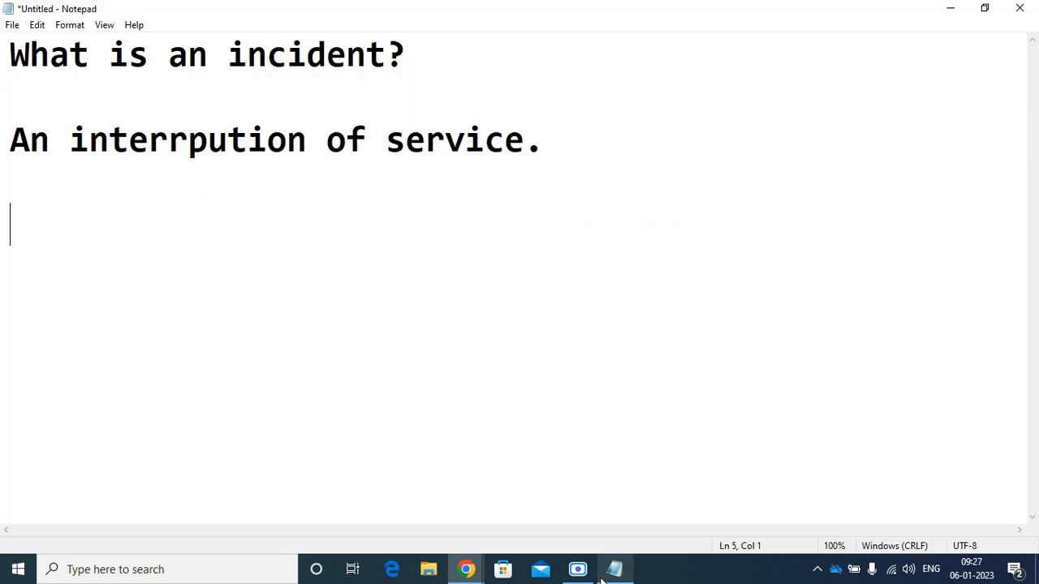
Paste the copied sys_id on a new line below 'An interruption of service.'
{"action": "left_click", "coordinate": [555, 140]}
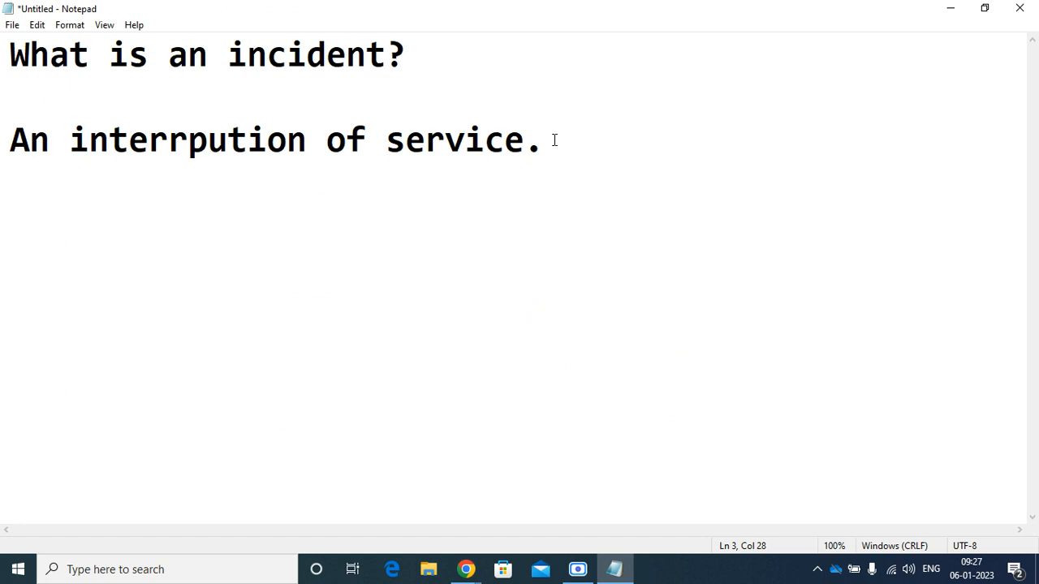
{"action": "key", "text": "Return"}
{"action": "key", "text": "Return"}
{"action": "key", "text": "Return"}
{"action": "right_click", "coordinate": [62, 269]}
{"action": "left_click", "coordinate": [113, 333]}
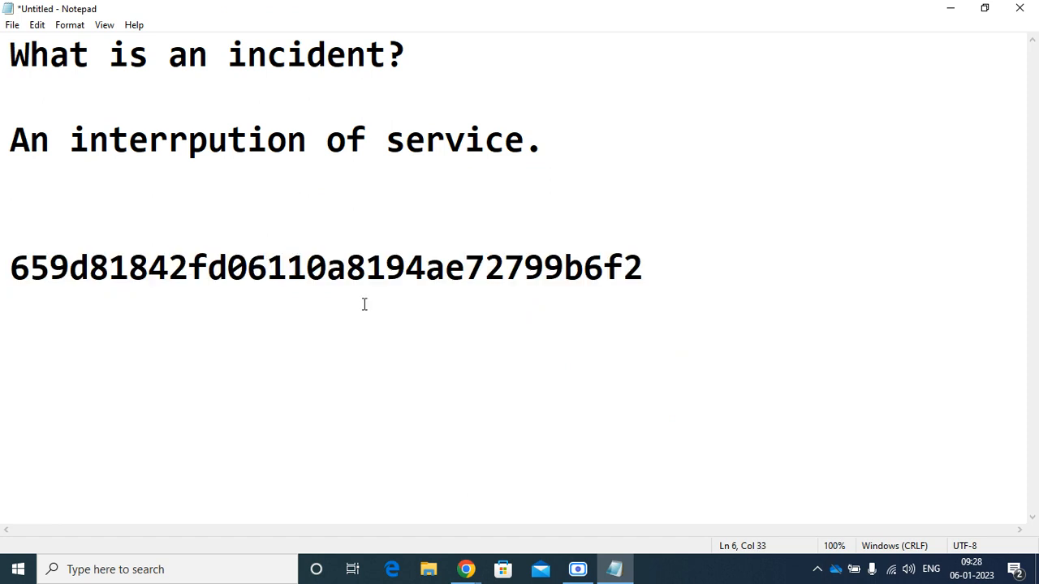
Select parts of the sys_id 659d81842fd06110a8194ae72799b6f2, ending on 2fd0
{"action": "left_click_drag", "start_coordinate": [721, 267], "coordinate": [90, 270]}
{"action": "left_click", "coordinate": [417, 373]}
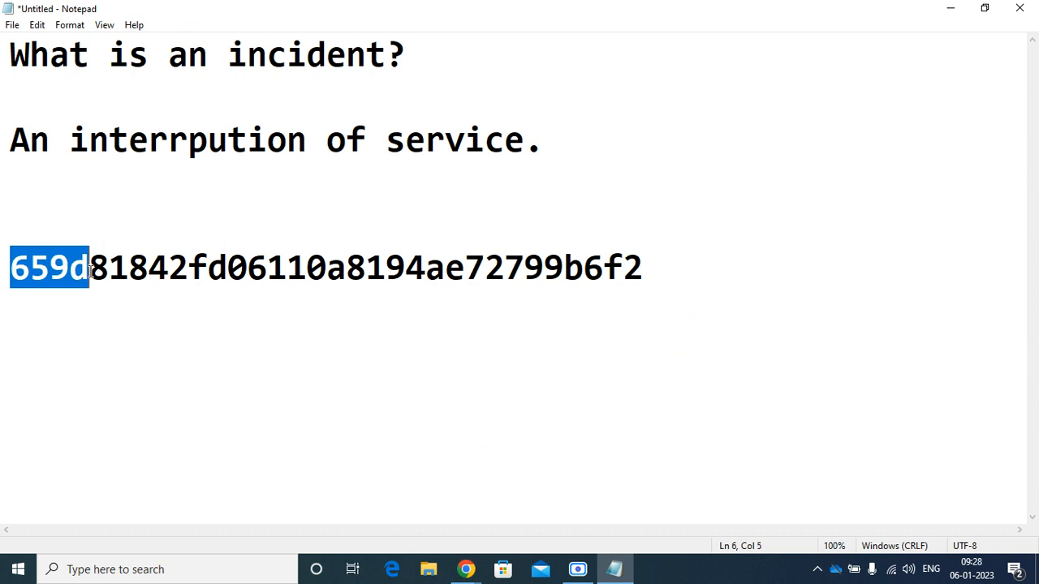
{"action": "double_click", "coordinate": [90, 270]}
{"action": "left_click", "coordinate": [154, 271]}
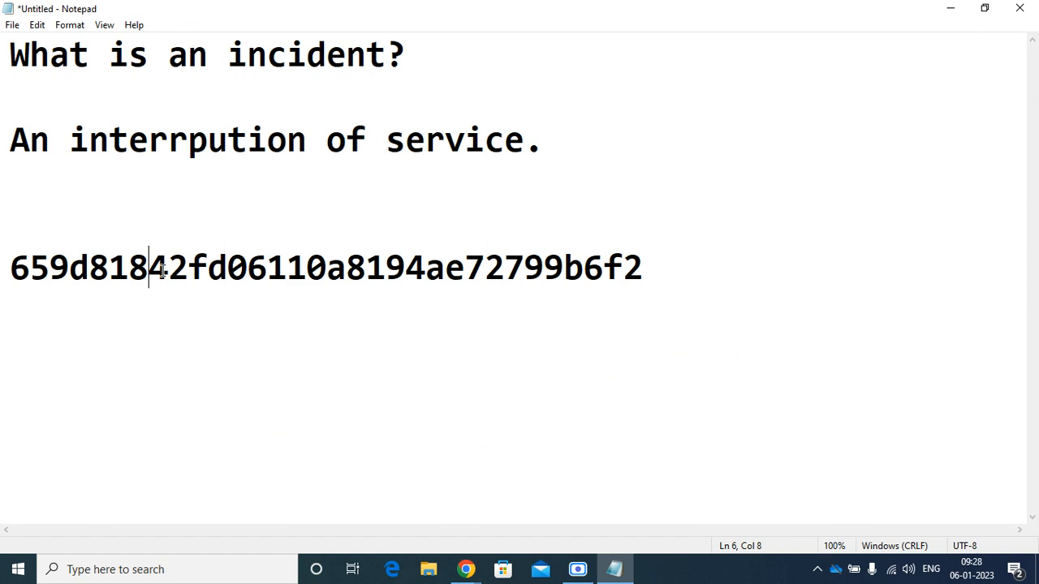
{"action": "left_click", "coordinate": [167, 271]}
{"action": "left_click", "coordinate": [230, 272], "text": "shift"}
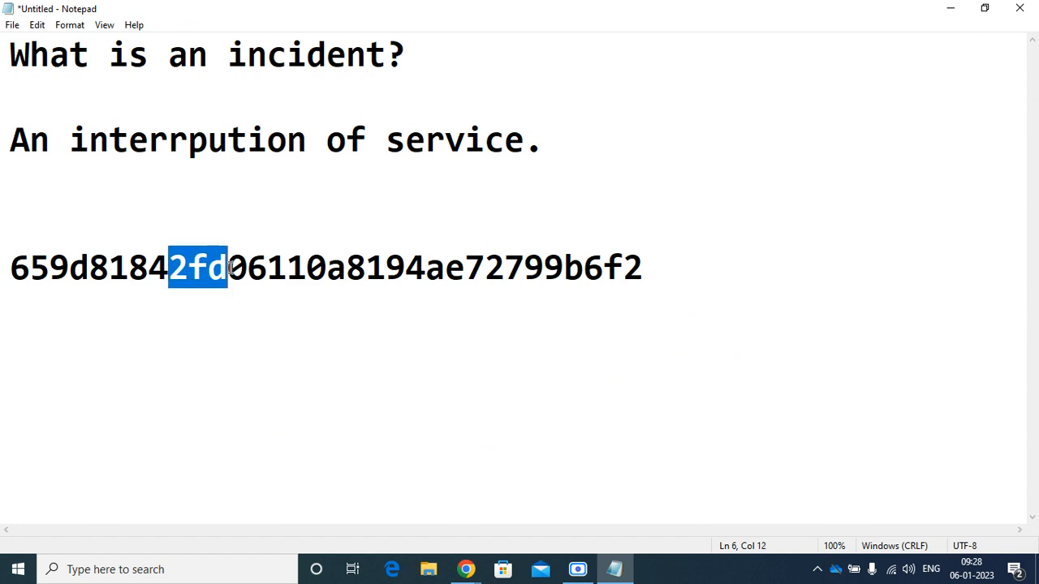
{"action": "left_click", "coordinate": [268, 272], "text": "shift"}
{"action": "left_click", "coordinate": [248, 271], "text": "shift"}
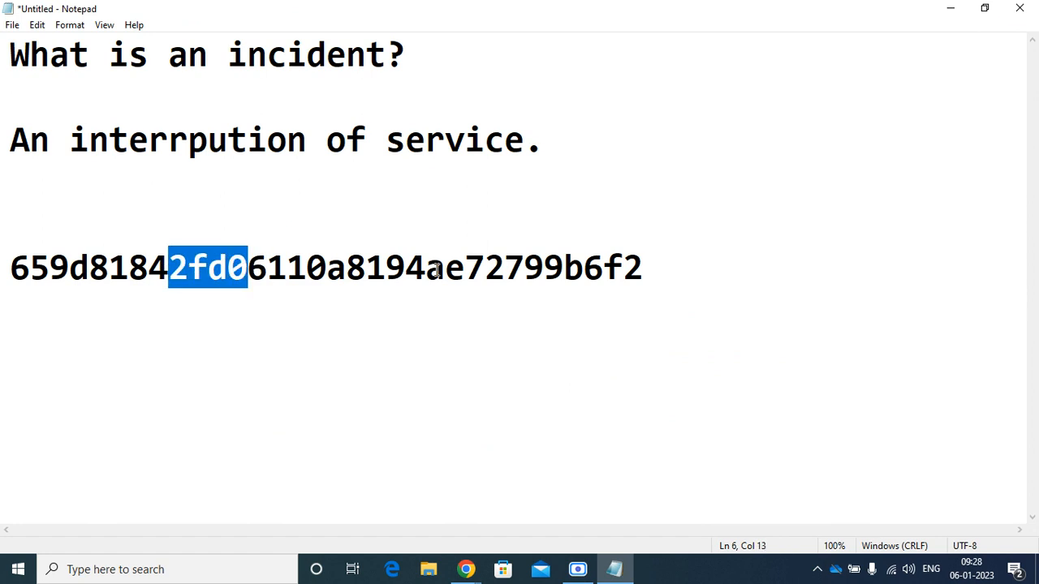
Cancel closing the unsaved note and minimize Notepad to reveal the incident
{"action": "left_click", "coordinate": [1019, 8]}
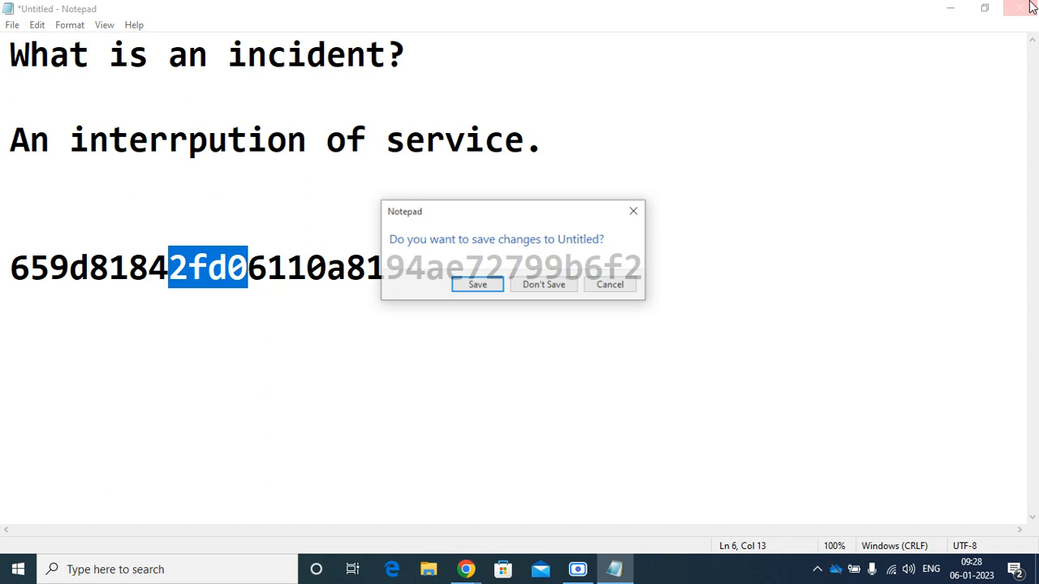
{"action": "left_click", "coordinate": [611, 285]}
{"action": "left_click", "coordinate": [947, 10]}
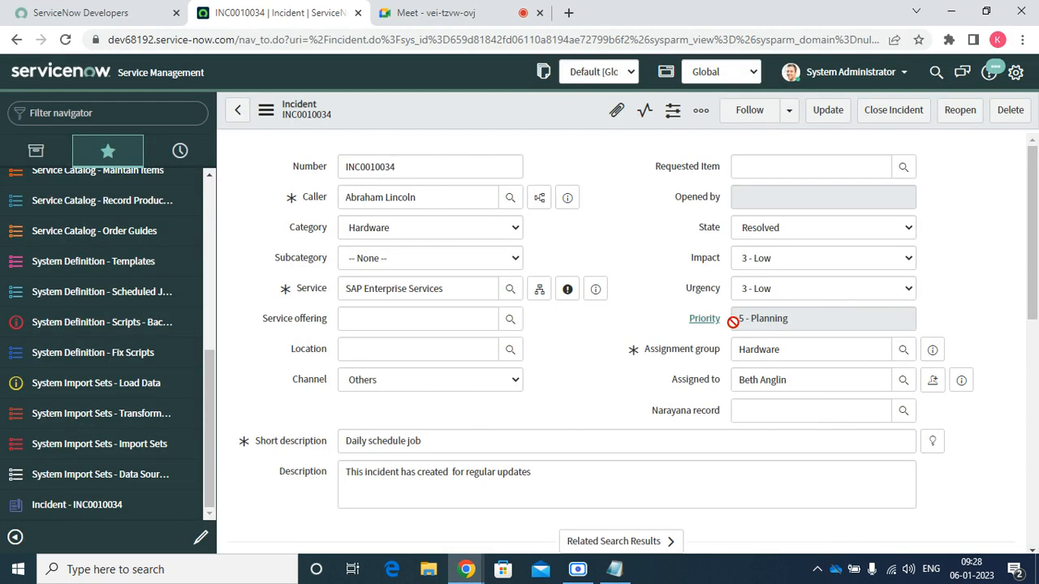
{"action": "right_click", "coordinate": [525, 109]}
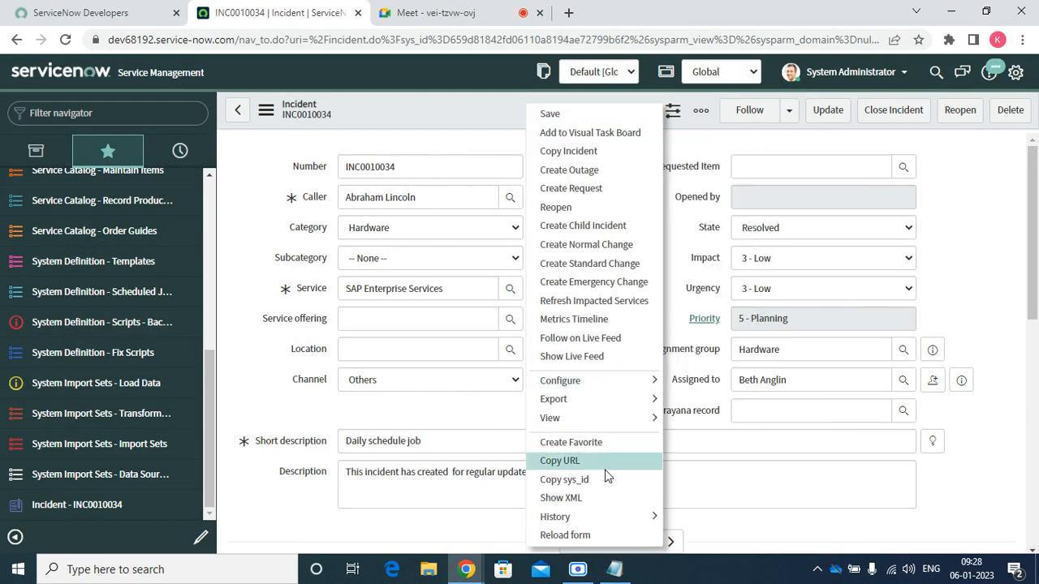
{"action": "mouse_move", "coordinate": [603, 519]}
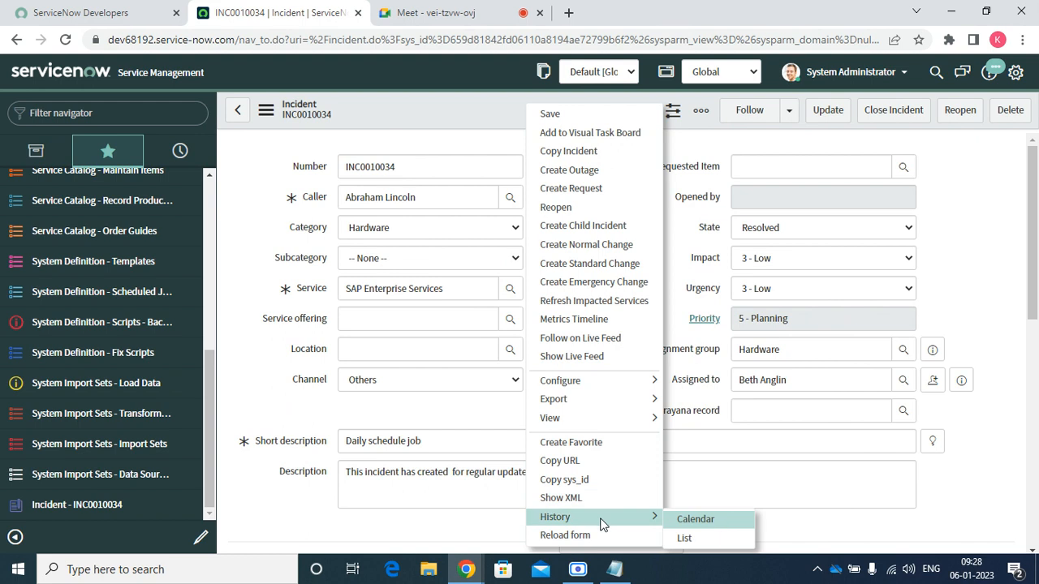
{"action": "left_click", "coordinate": [695, 520]}
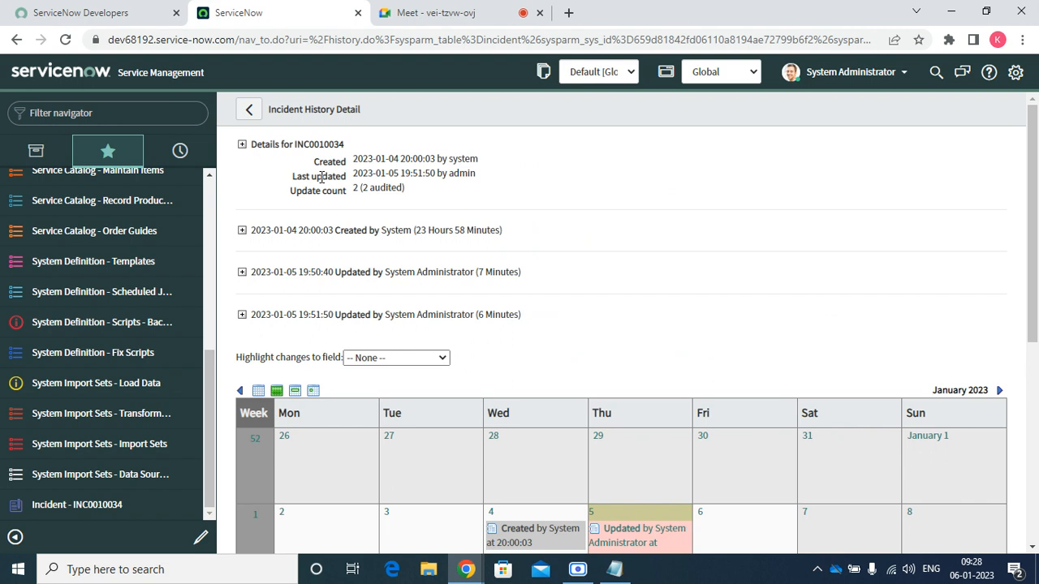
{"action": "left_click", "coordinate": [242, 232]}
{"action": "scroll", "coordinate": [737, 325], "scroll_direction": "down", "scroll_amount": 10}
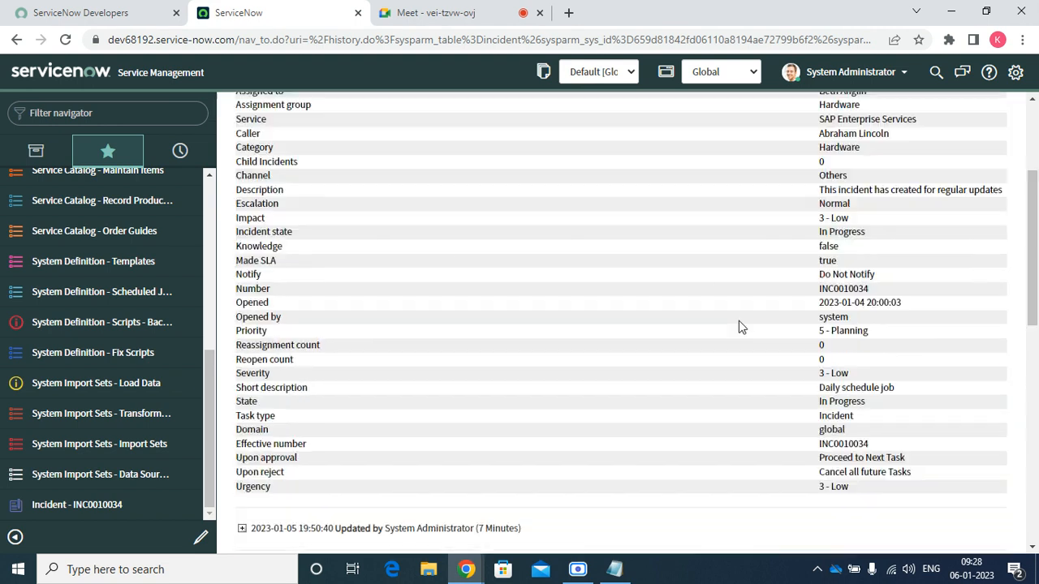
{"action": "scroll", "coordinate": [735, 325], "scroll_direction": "up", "scroll_amount": 10}
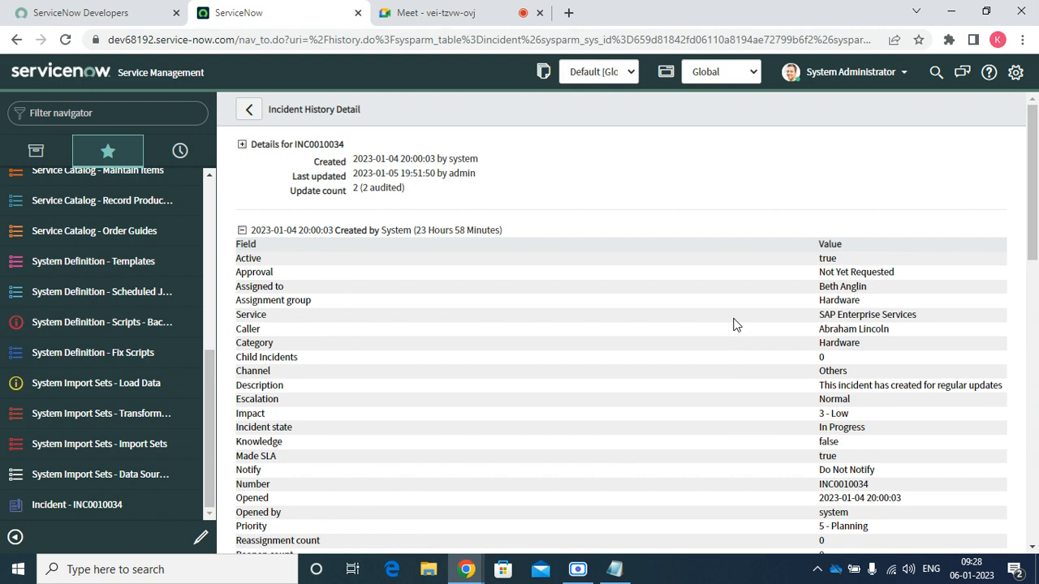
{"action": "left_click", "coordinate": [242, 232]}
{"action": "left_click", "coordinate": [242, 272]}
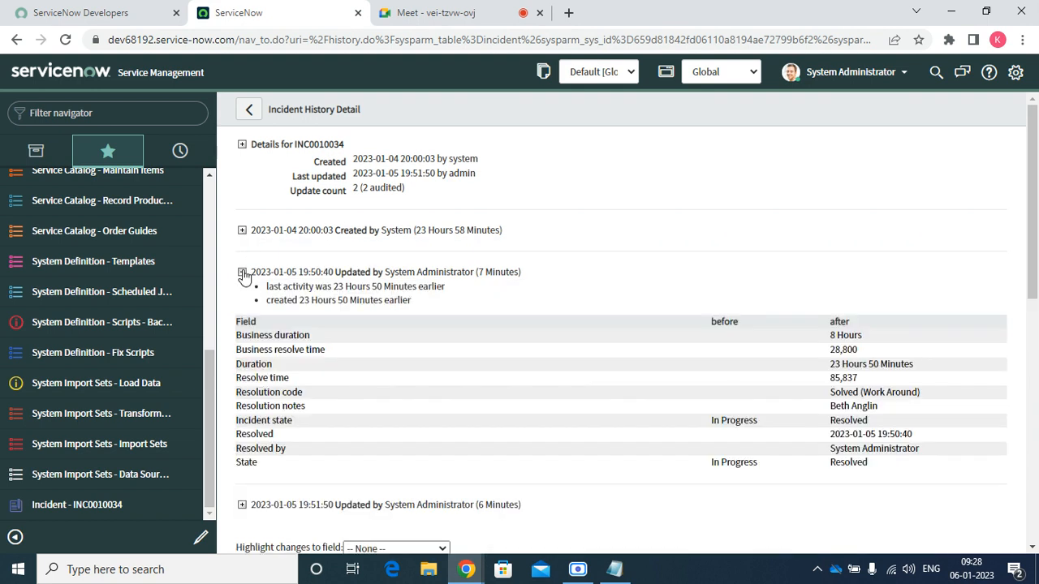
{"action": "left_click", "coordinate": [242, 273]}
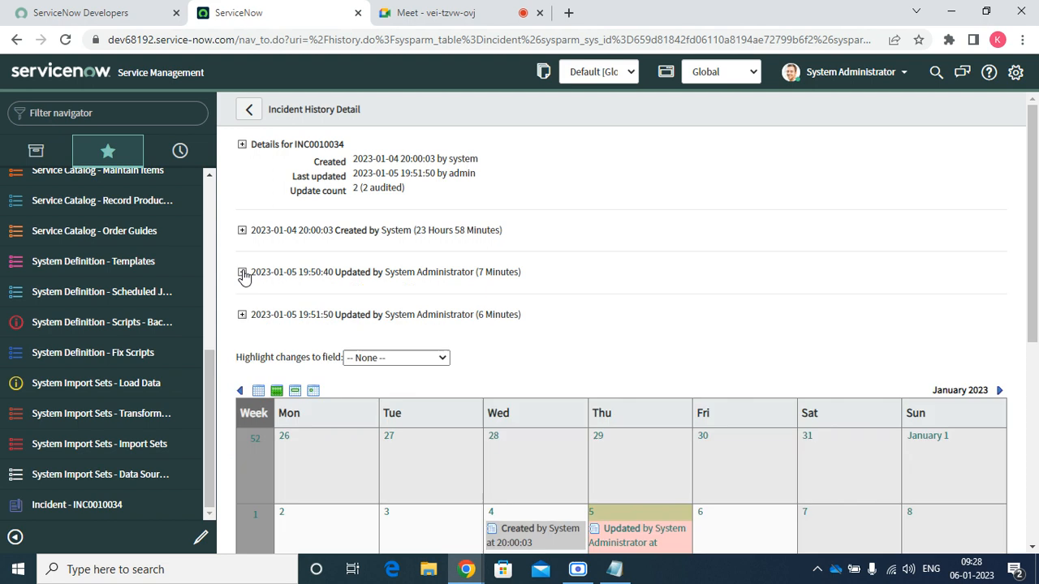
{"action": "left_click", "coordinate": [242, 315]}
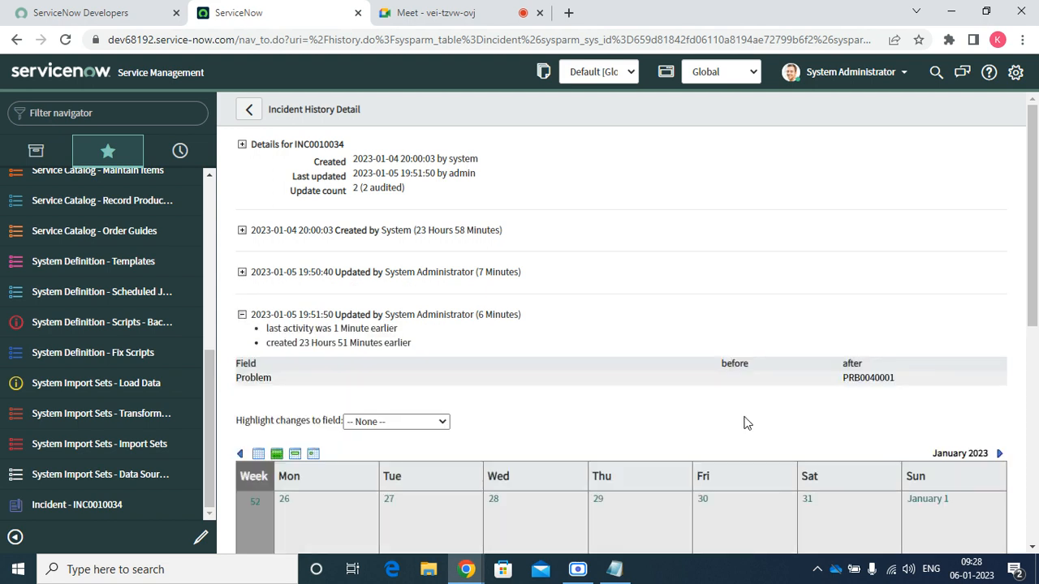
{"action": "left_click", "coordinate": [243, 115]}
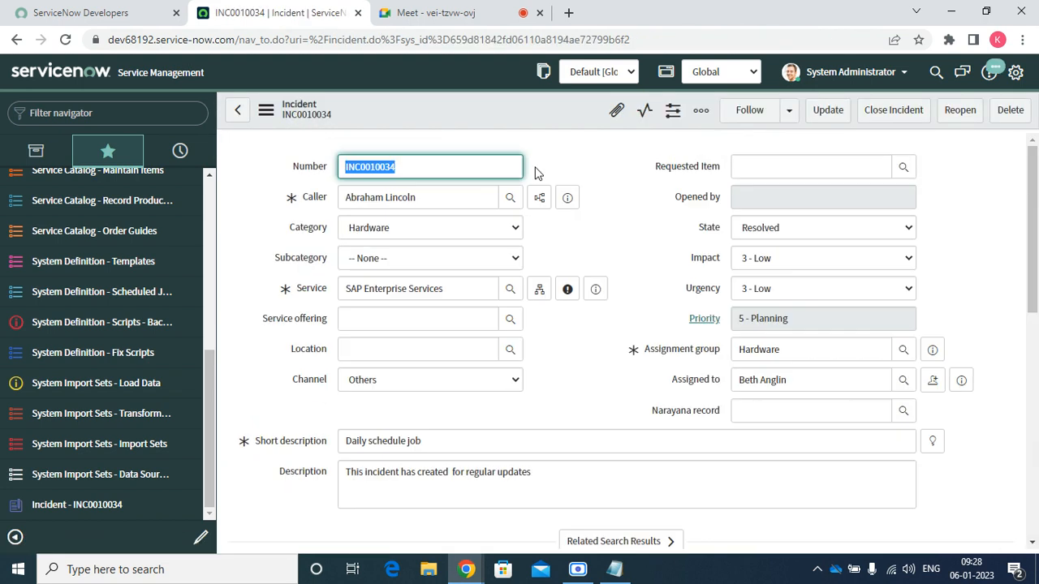
{"action": "right_click", "coordinate": [498, 107]}
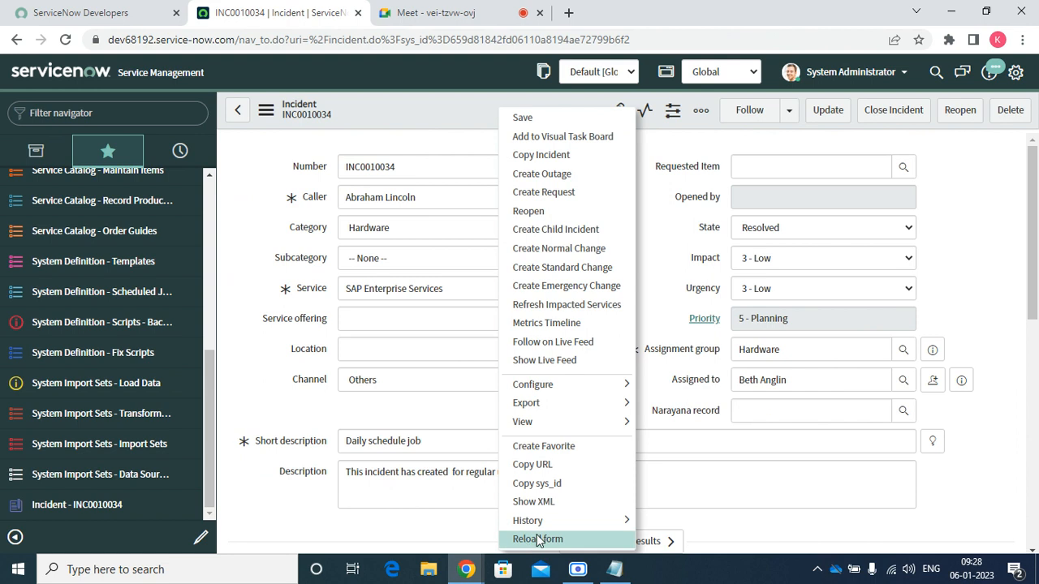
{"action": "mouse_move", "coordinate": [543, 529]}
{"action": "left_click", "coordinate": [670, 539]}
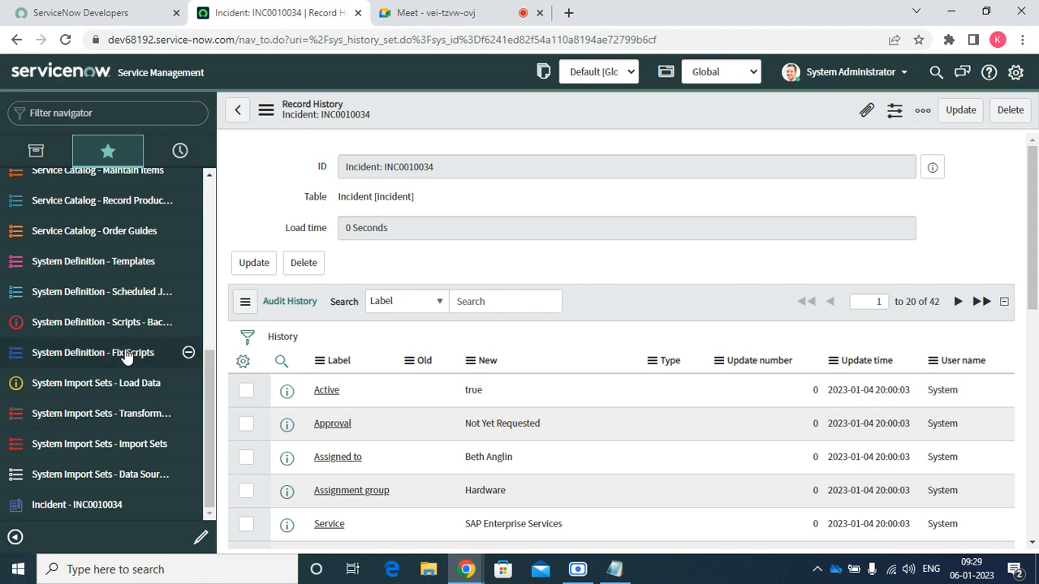
{"action": "scroll", "coordinate": [522, 379], "scroll_direction": "down", "scroll_amount": 7}
{"action": "scroll", "coordinate": [300, 406], "scroll_direction": "up", "scroll_amount": 8}
{"action": "scroll", "coordinate": [690, 323], "scroll_direction": "down", "scroll_amount": 8}
{"action": "scroll", "coordinate": [578, 333], "scroll_direction": "up", "scroll_amount": 8}
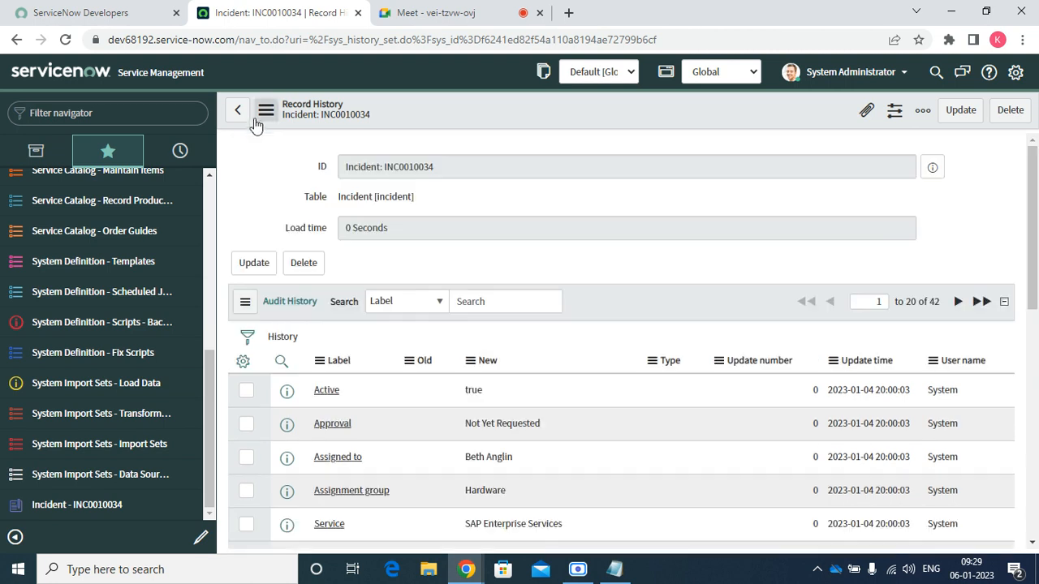
{"action": "left_click", "coordinate": [249, 118]}
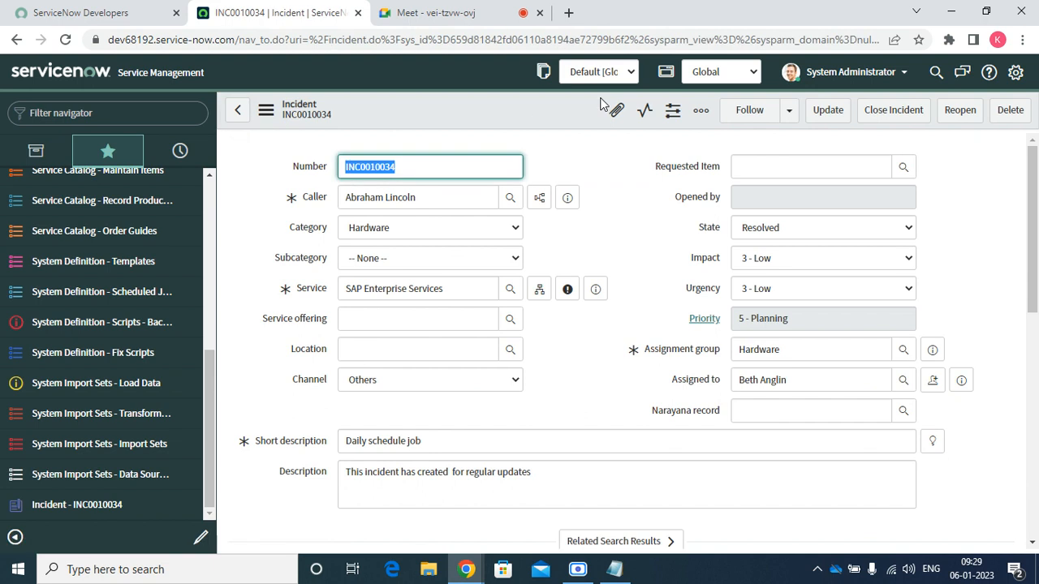
{"action": "right_click", "coordinate": [524, 106]}
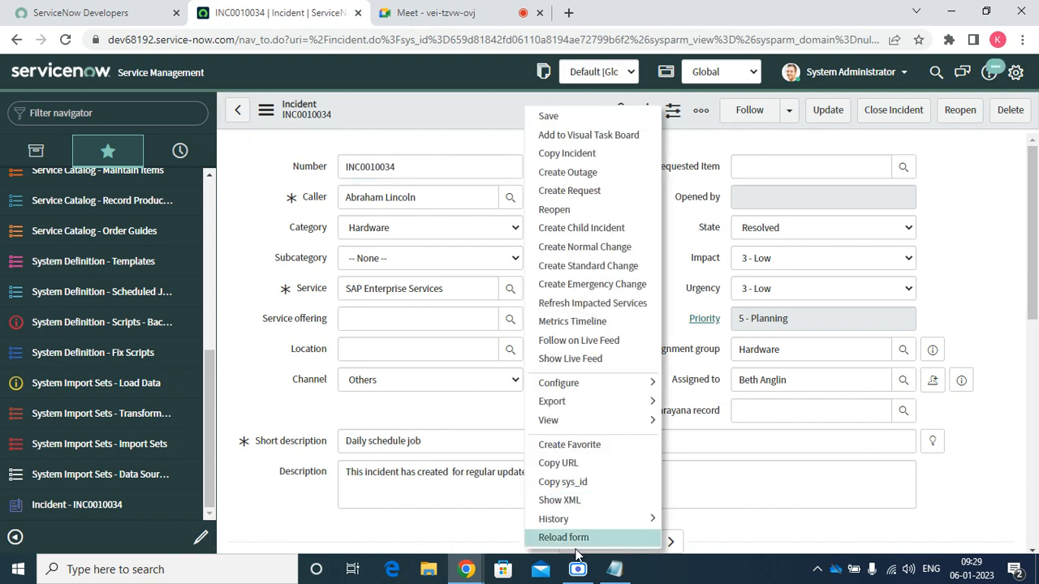
{"action": "left_click", "coordinate": [231, 220]}
{"action": "scroll", "coordinate": [231, 221], "scroll_direction": "down", "scroll_amount": 10}
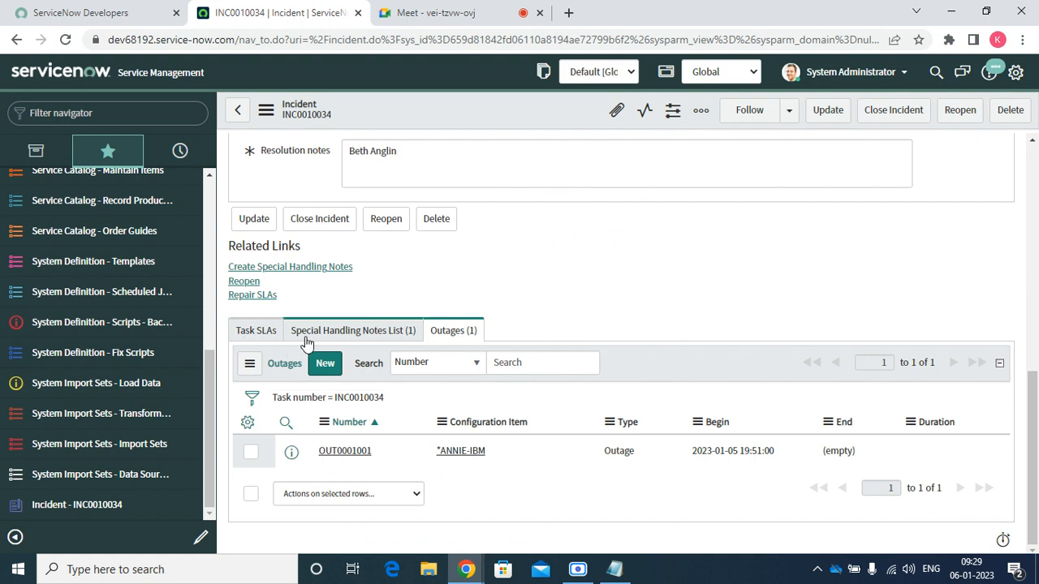
{"action": "left_click", "coordinate": [354, 333]}
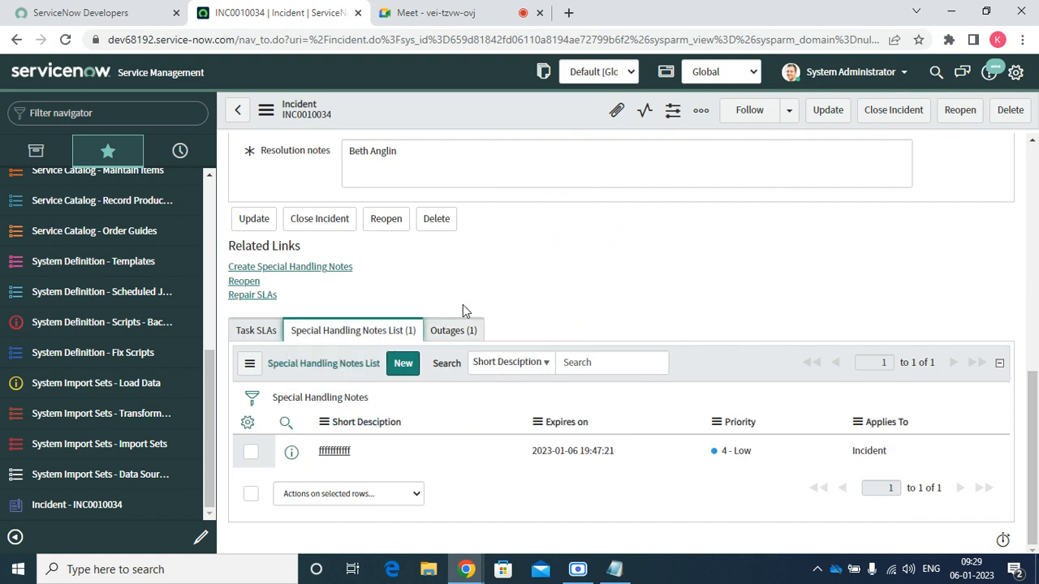
{"action": "left_click", "coordinate": [459, 328]}
{"action": "scroll", "coordinate": [506, 318], "scroll_direction": "up", "scroll_amount": 10}
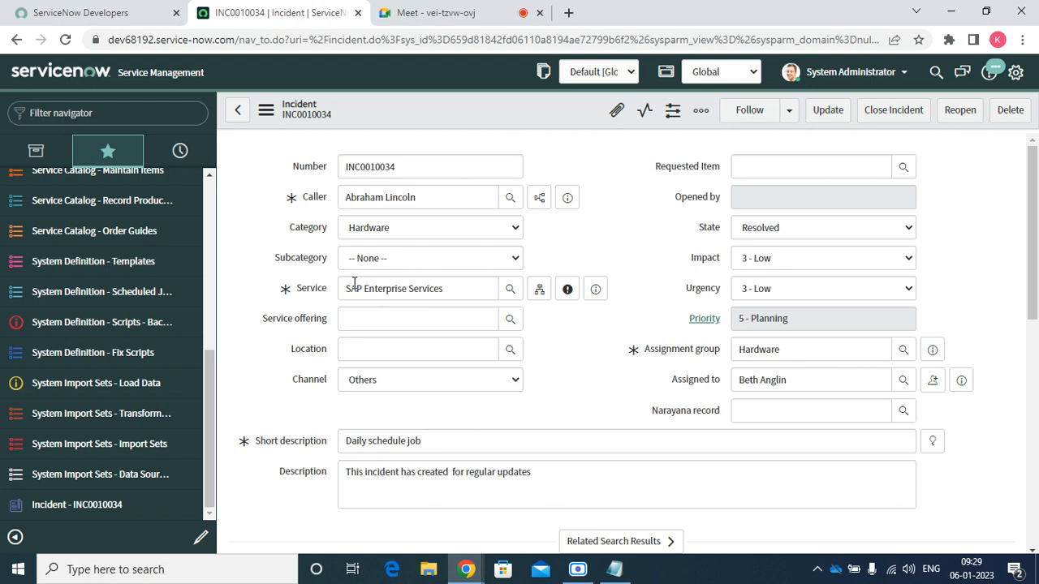
{"action": "left_click_drag", "start_coordinate": [346, 284], "coordinate": [458, 301]}
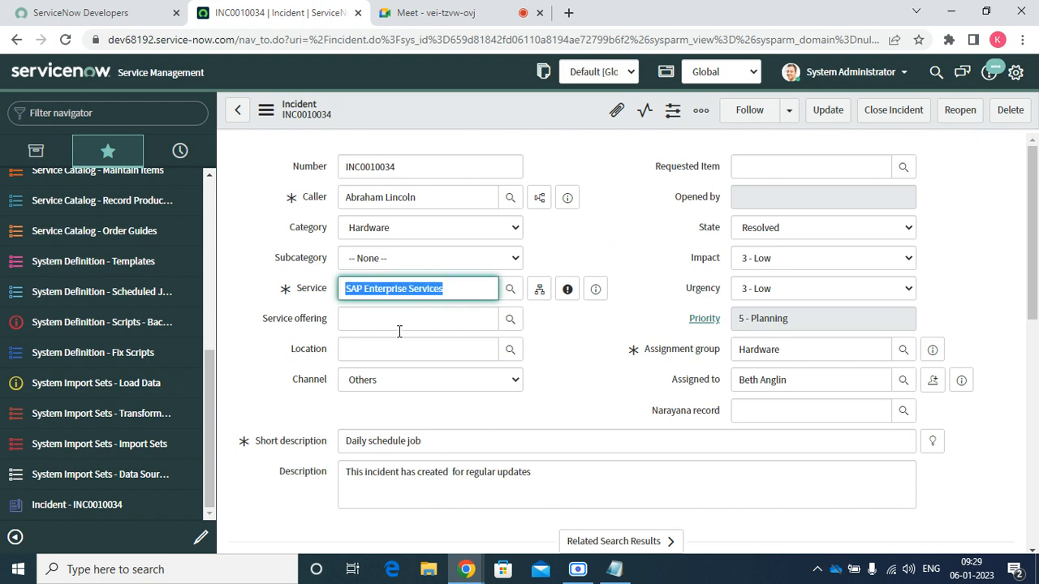
{"action": "left_click", "coordinate": [398, 328]}
{"action": "left_click", "coordinate": [363, 349]}
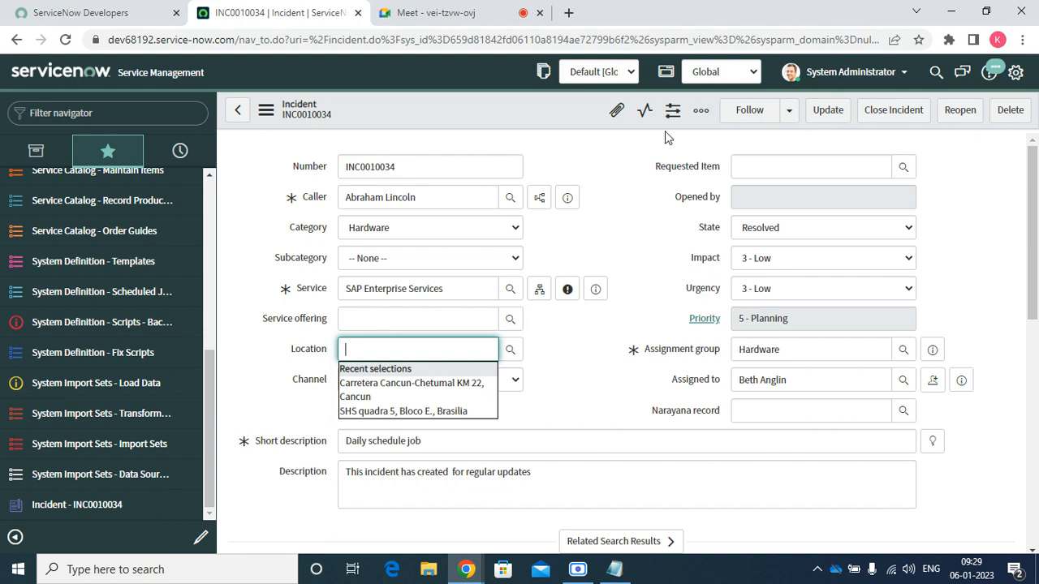
{"action": "left_click", "coordinate": [576, 568]}
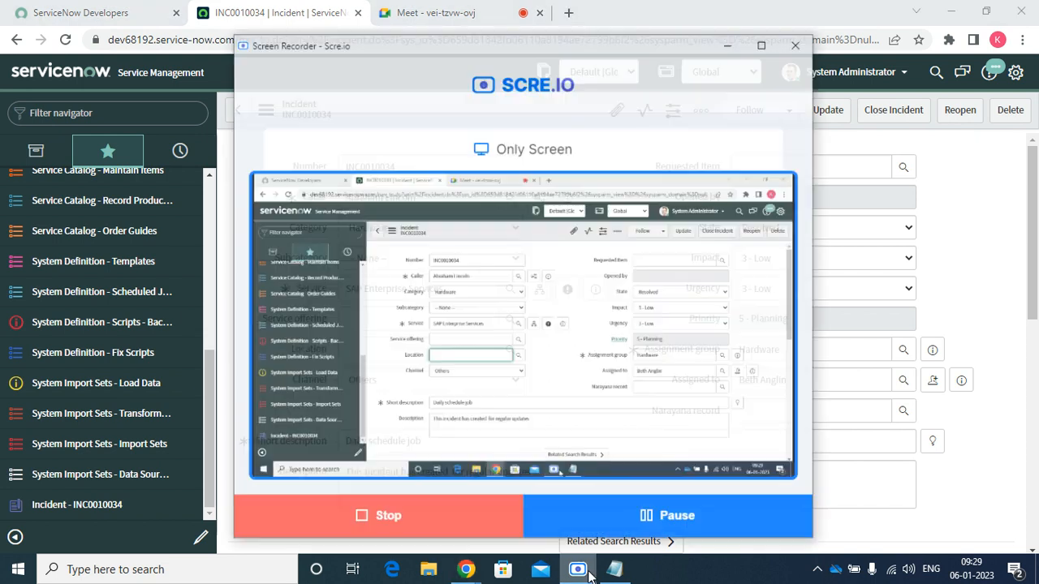